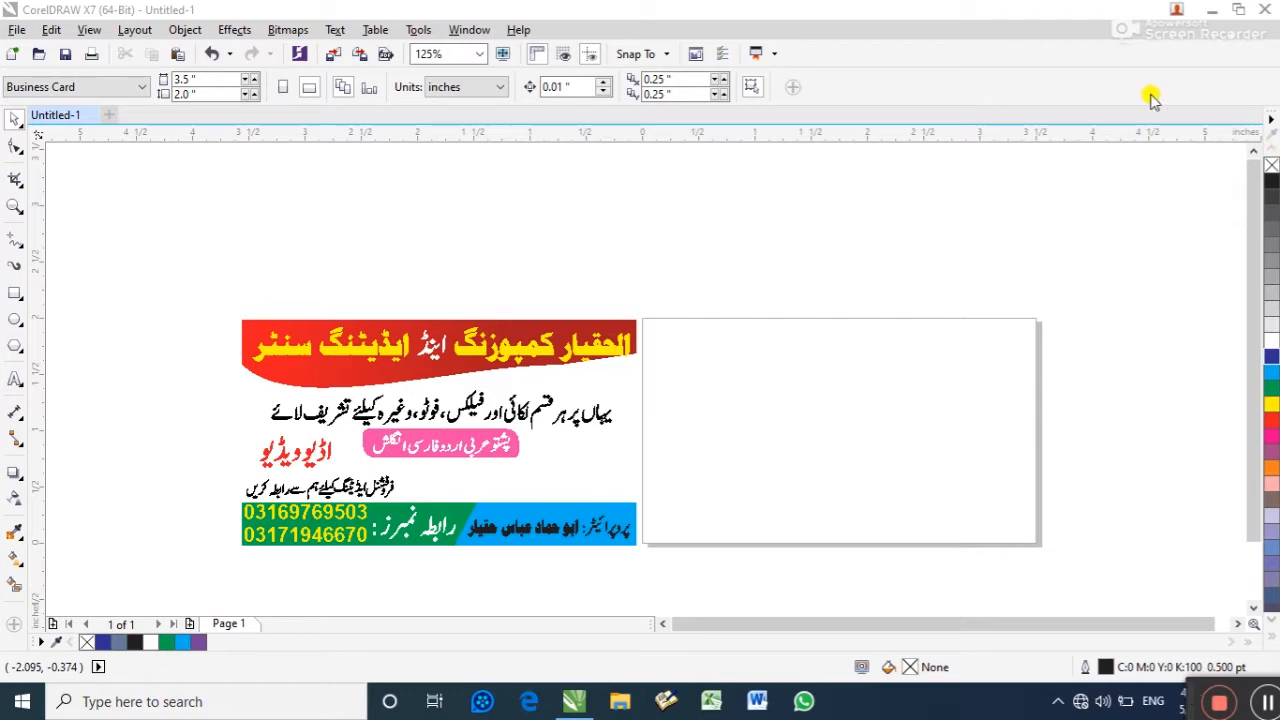
drag(873, 258, 677, 265)
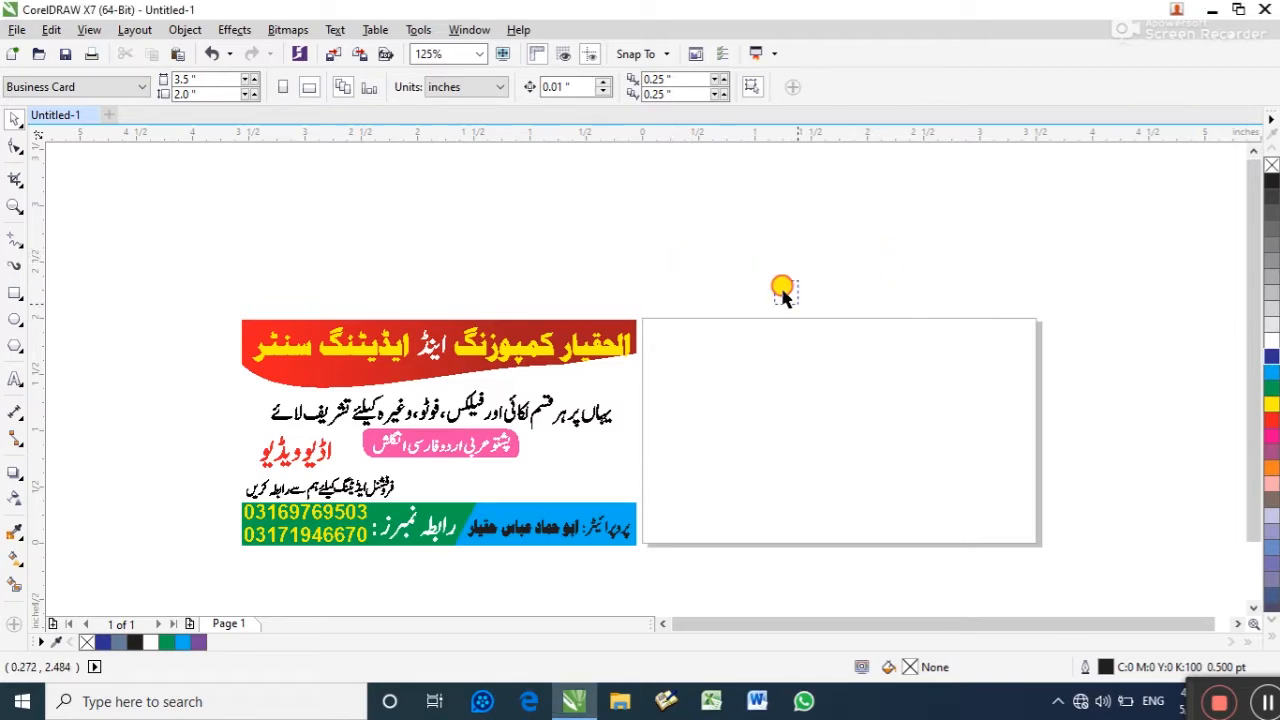
drag(783, 293, 1077, 586)
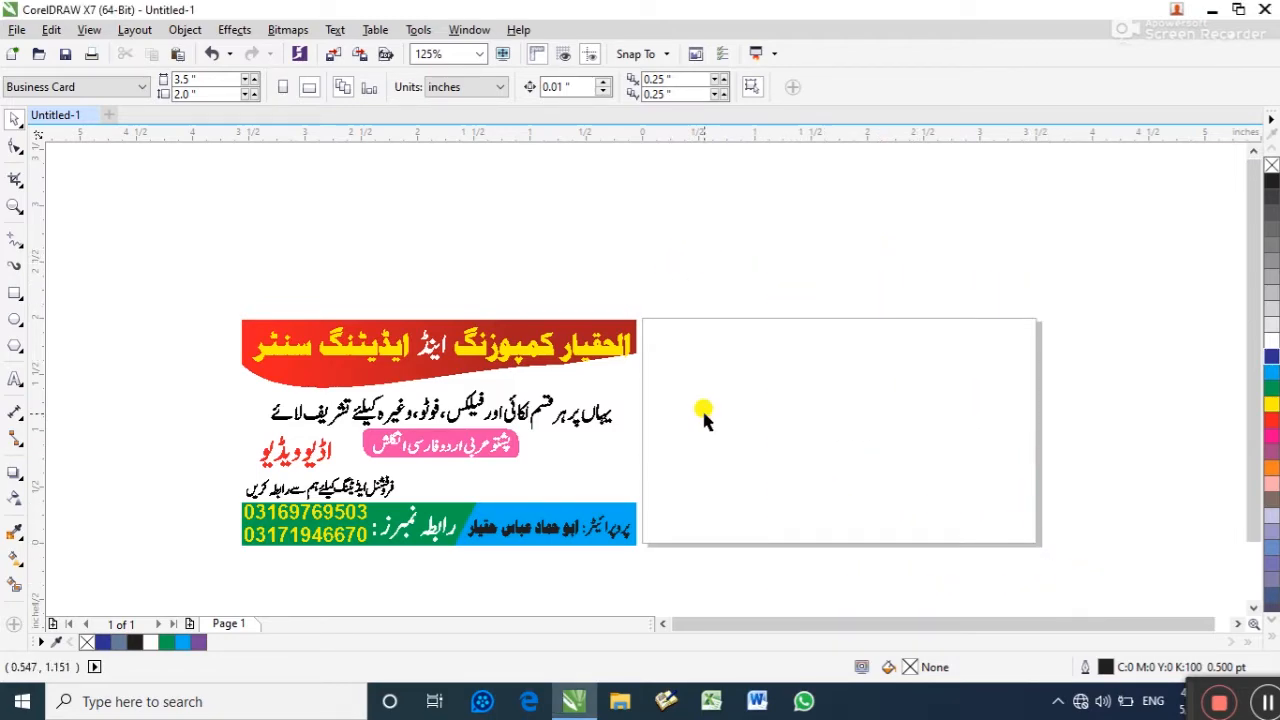
Set the page height to 1.5 inches, keeping the width at 3.5 inches
click(206, 80)
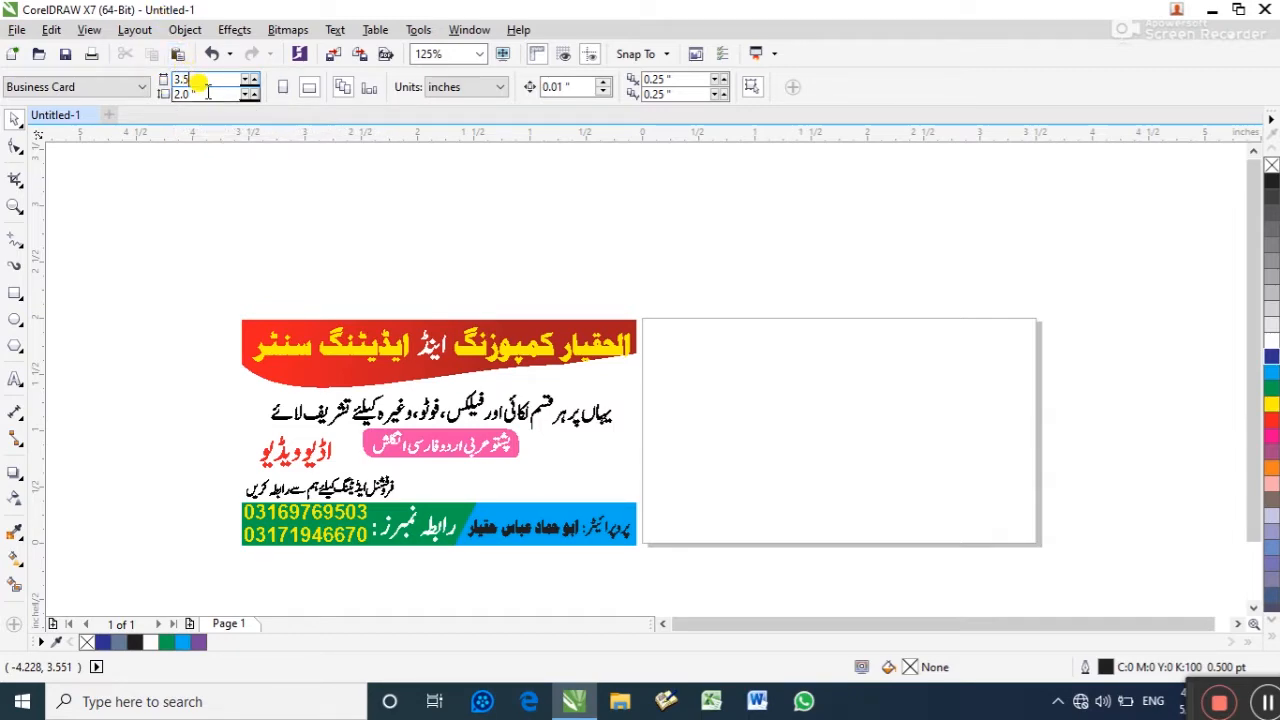
click(205, 93)
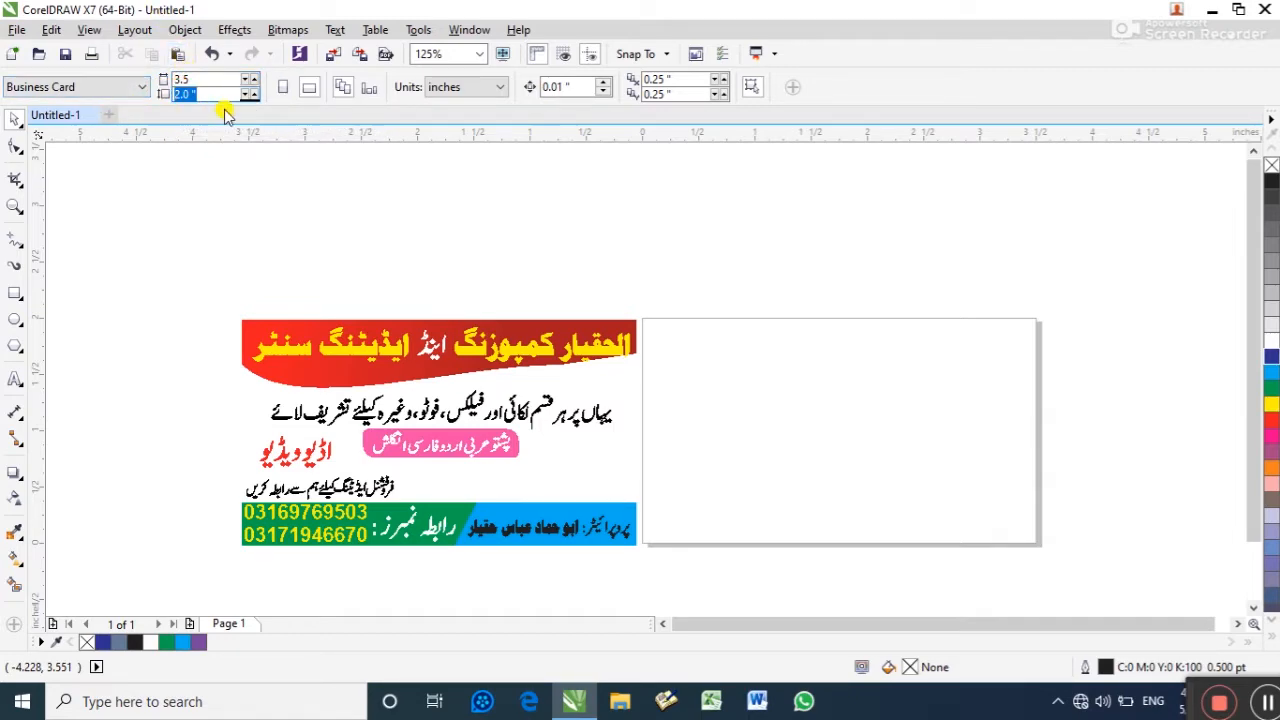
key(BackSpace)
text(1.5)
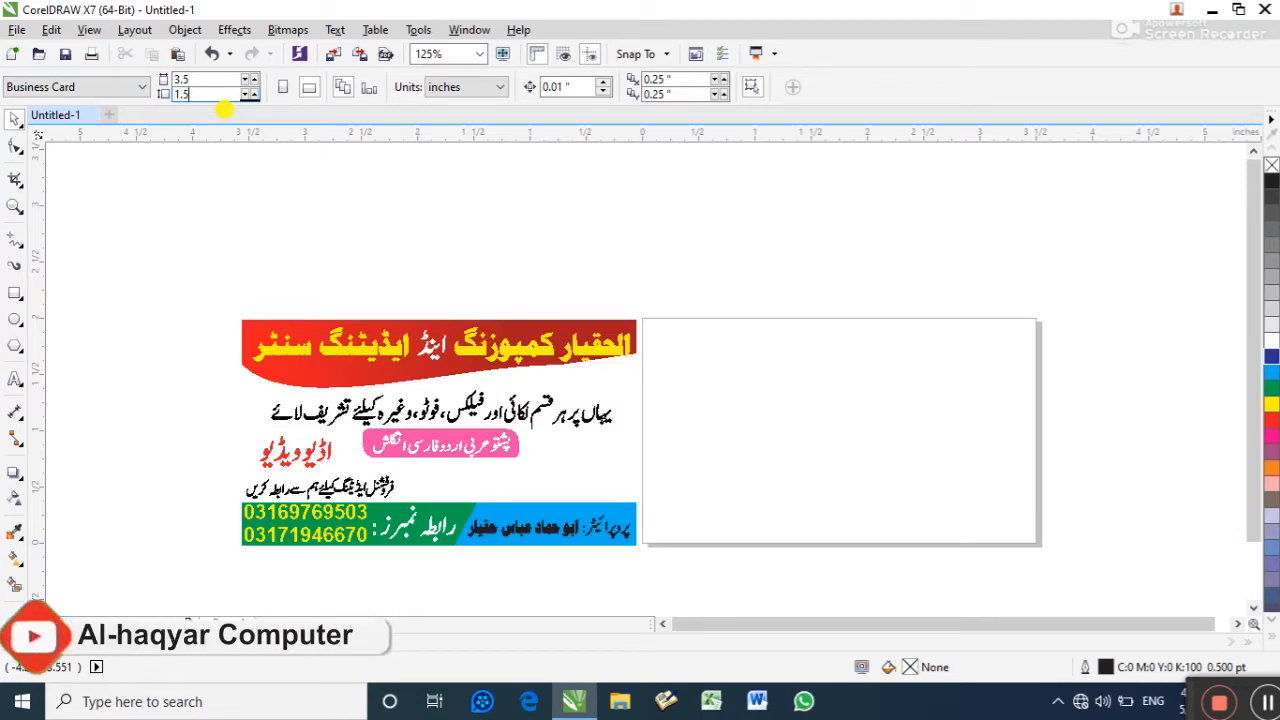
key(Return)
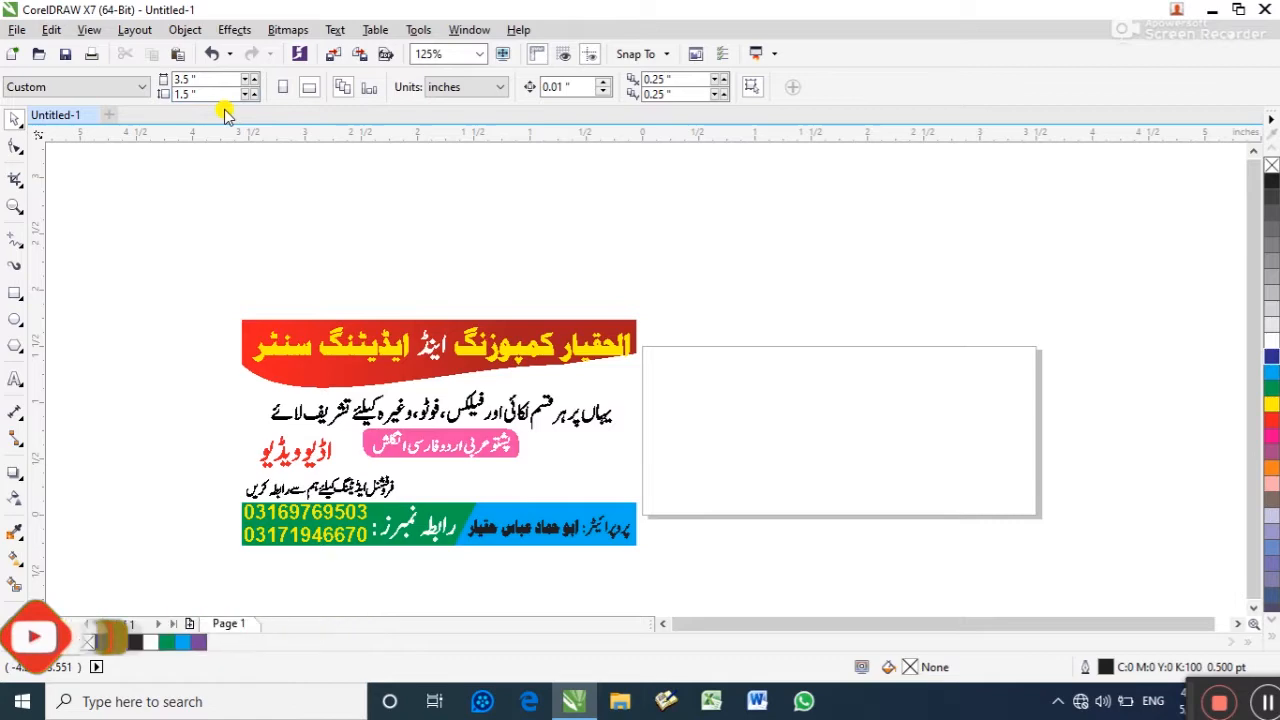
Set the page height to 5 inches
drag(220, 80, 46, 112)
drag(221, 94, 49, 109)
text(5)
key(Return)
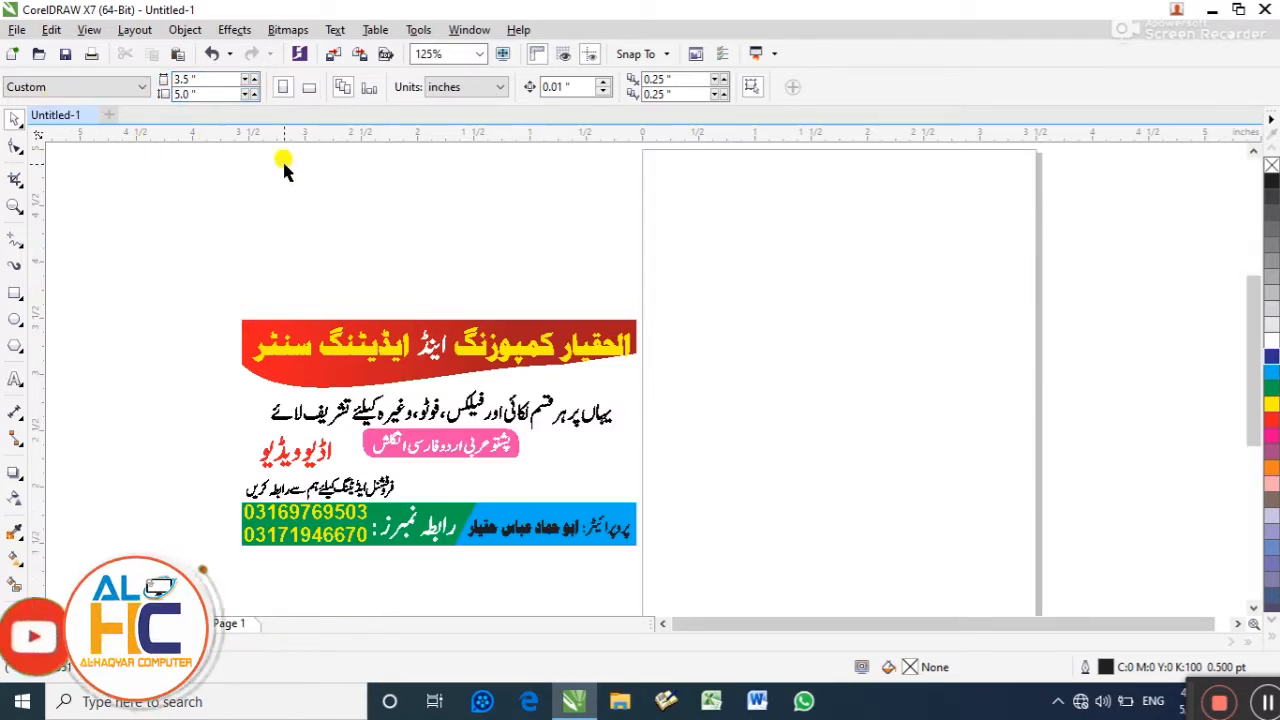
Set the page height to 2 inches for a 3.5 by 2 inch business card
drag(195, 96, 110, 99)
text(2)
key(Return)
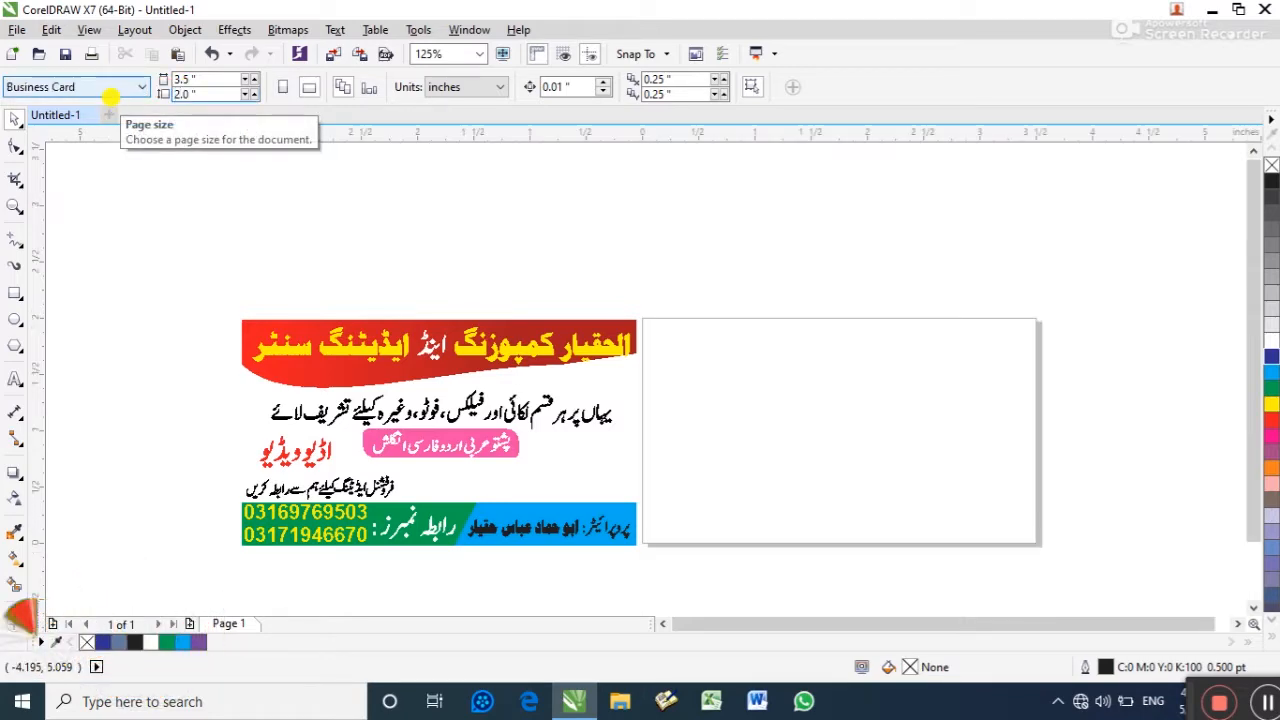
click(485, 458)
click(663, 443)
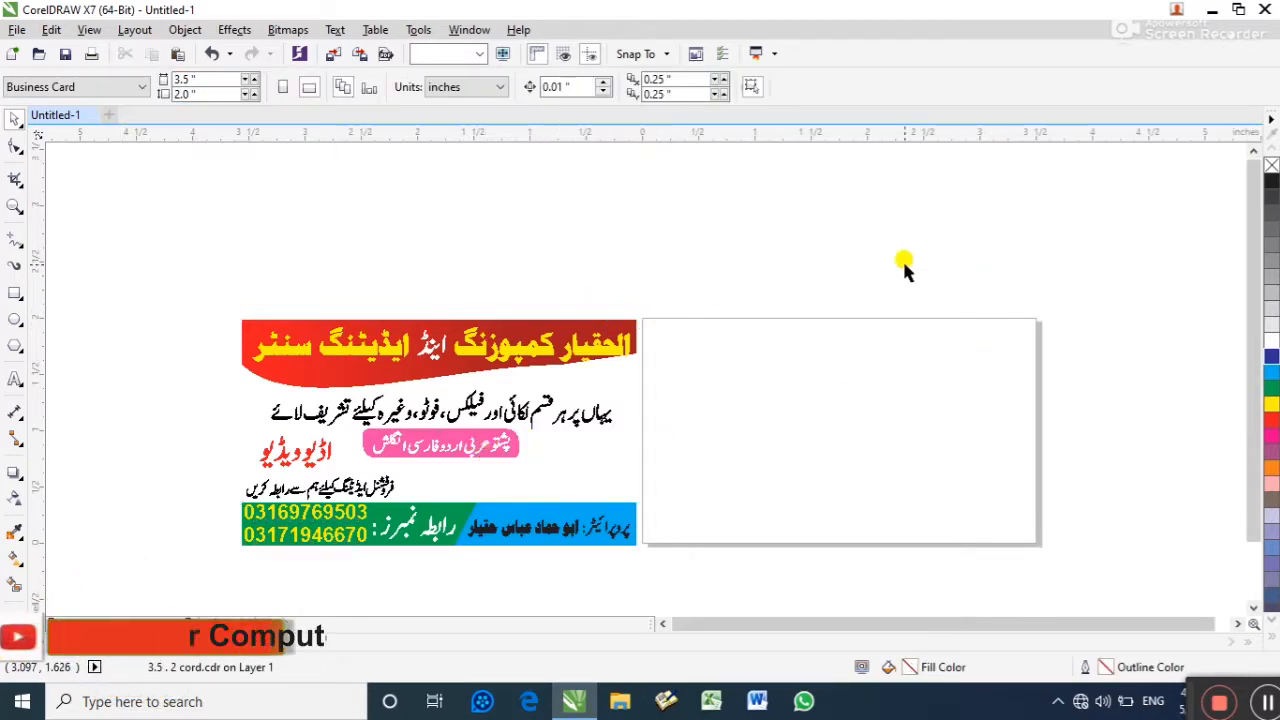
drag(715, 303, 1086, 566)
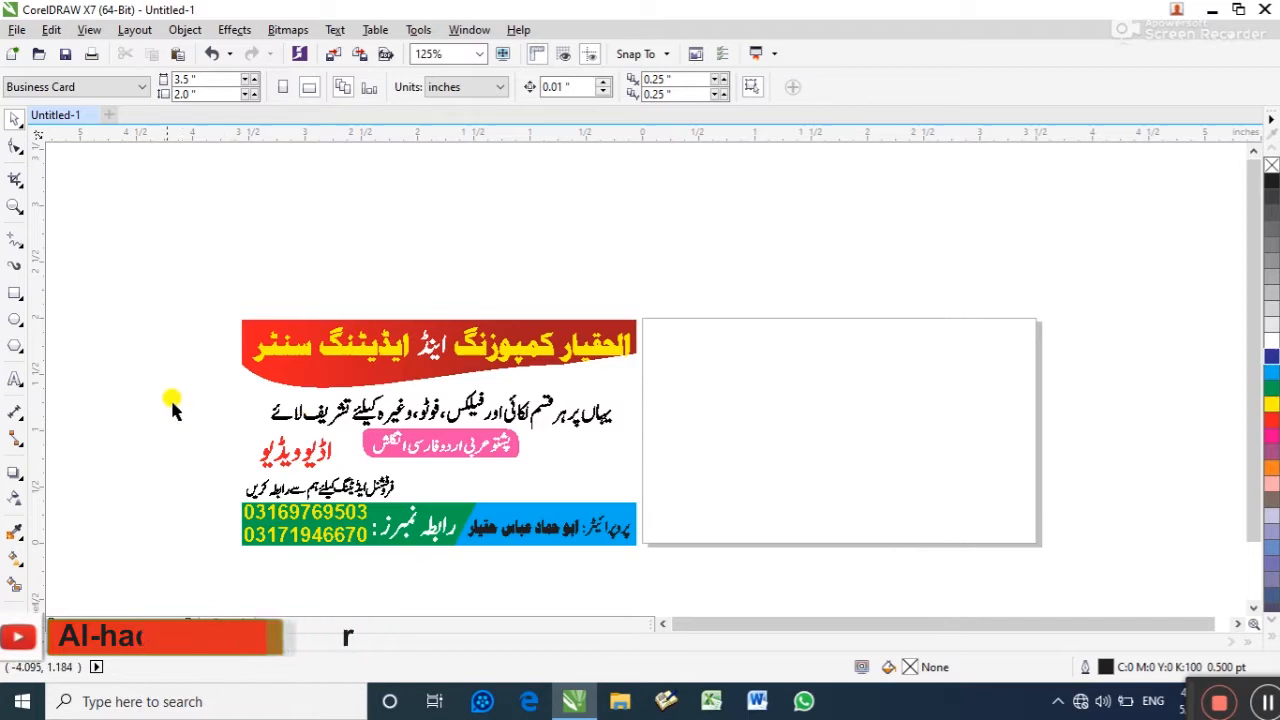
Draw a page-sized rectangle and add a copy of it shortened to about 0.68 inches high along the card's top edge
double_click(14, 294)
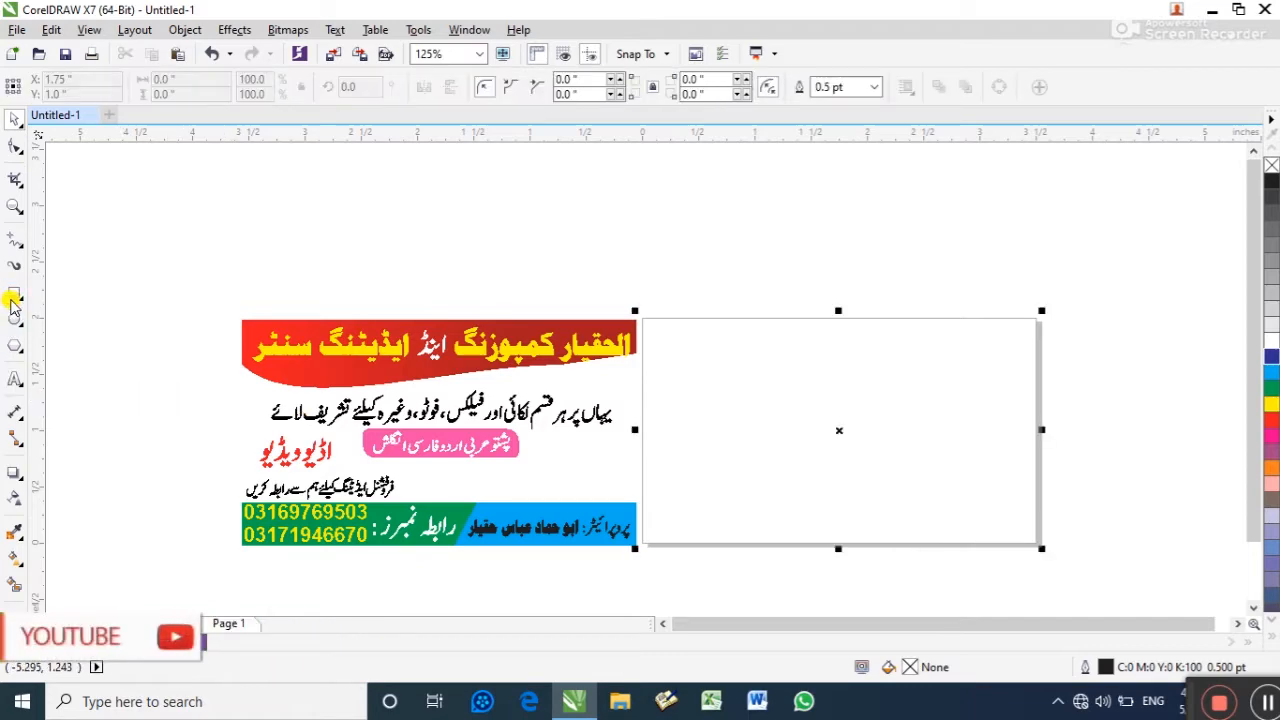
click(14, 119)
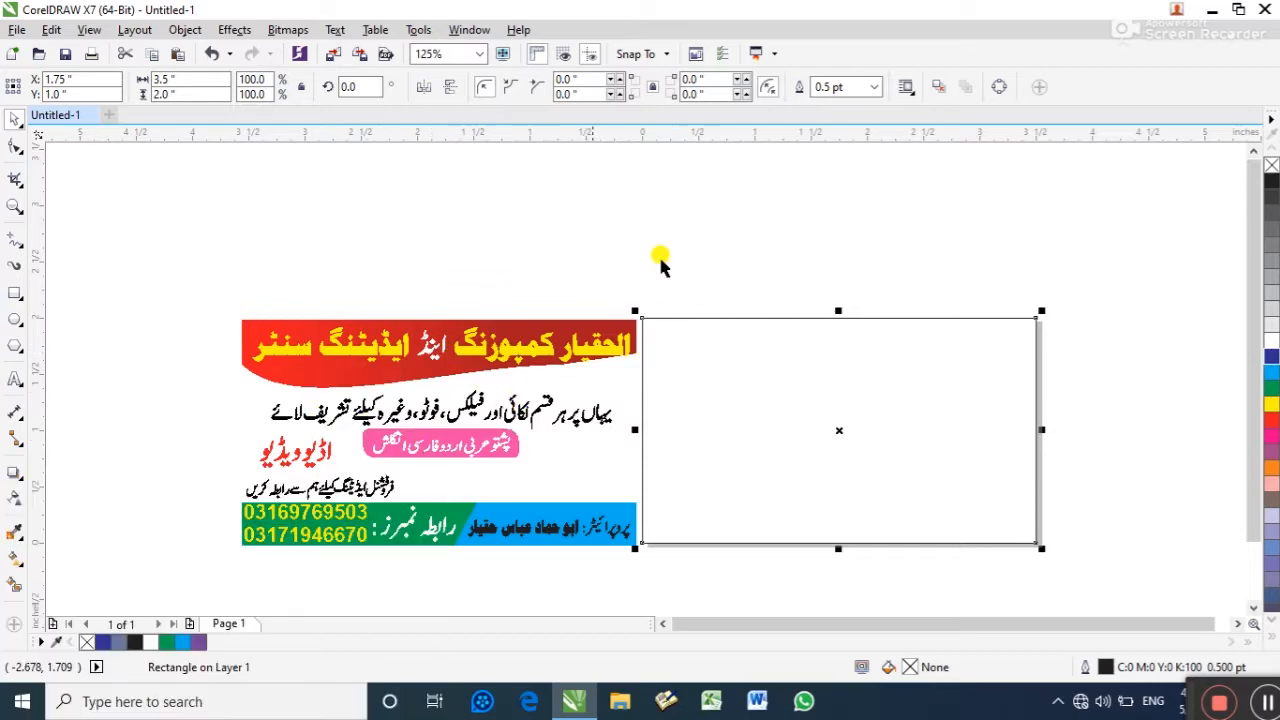
key(shift+F2)
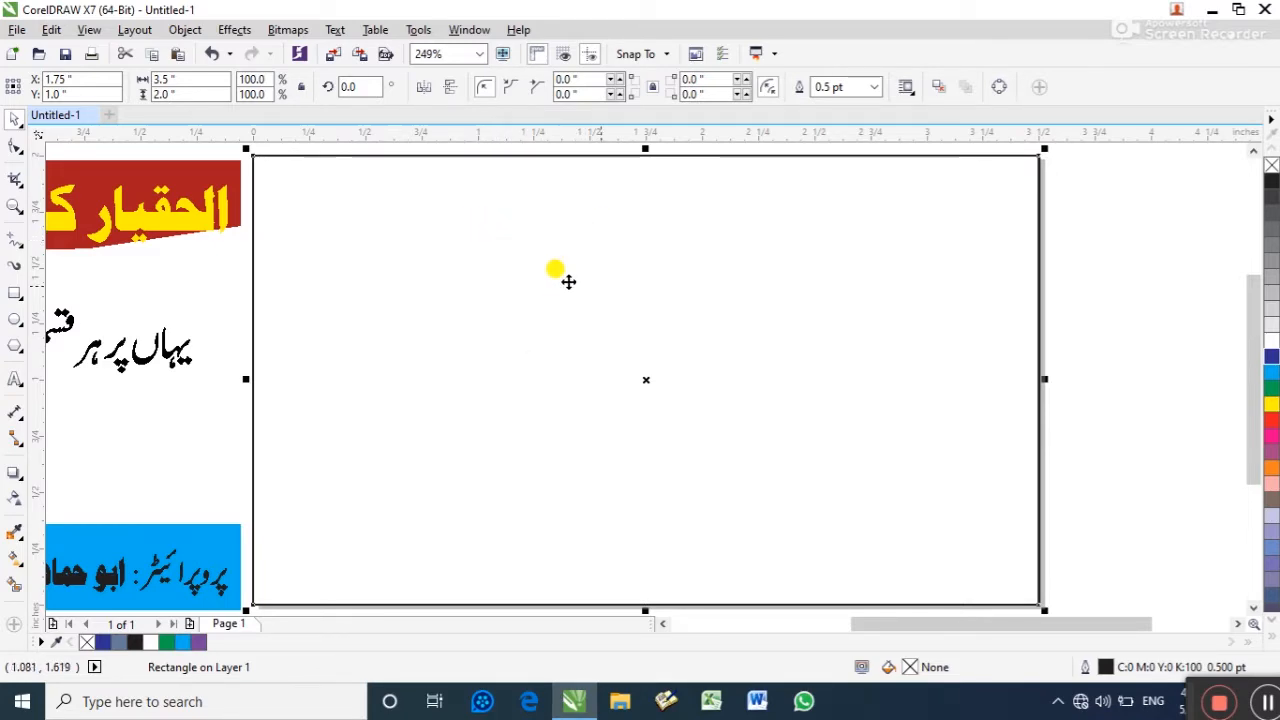
drag(645, 607, 634, 314)
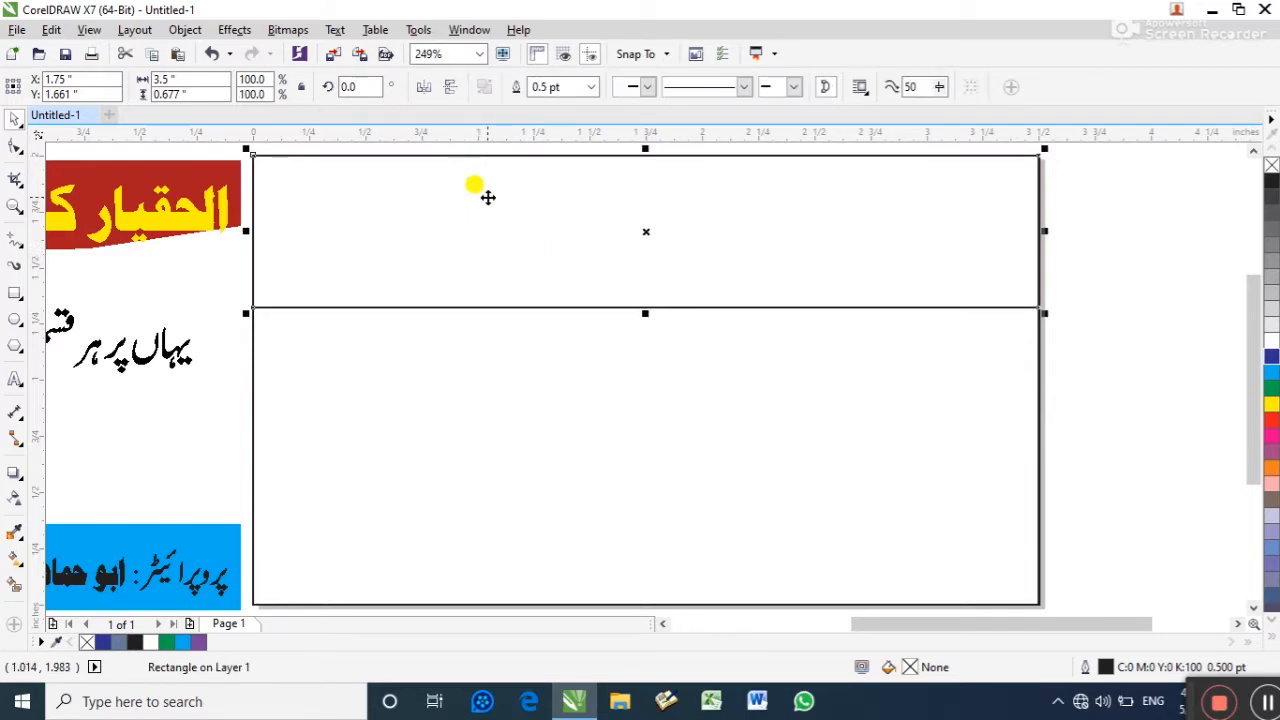
Convert the top band to curves and bend its straight lower edge into a wave dipping near the band's left end
key(ctrl+q)
key(F10)
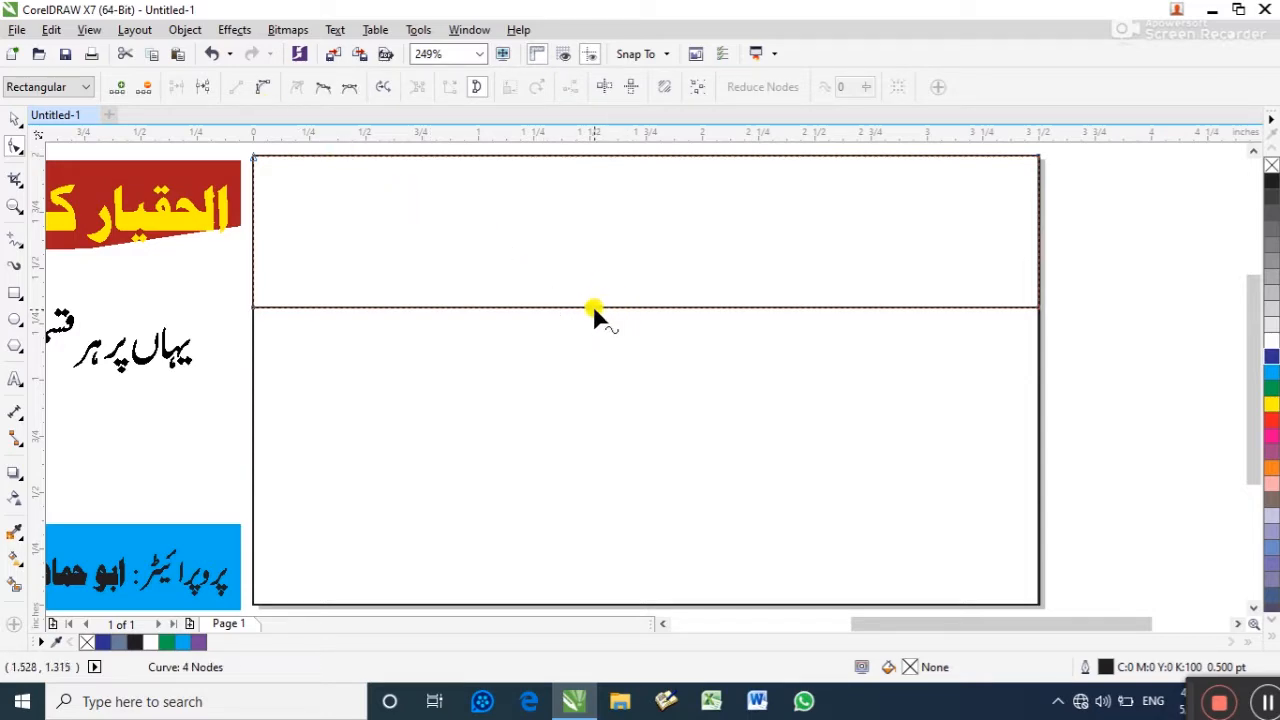
click(594, 307)
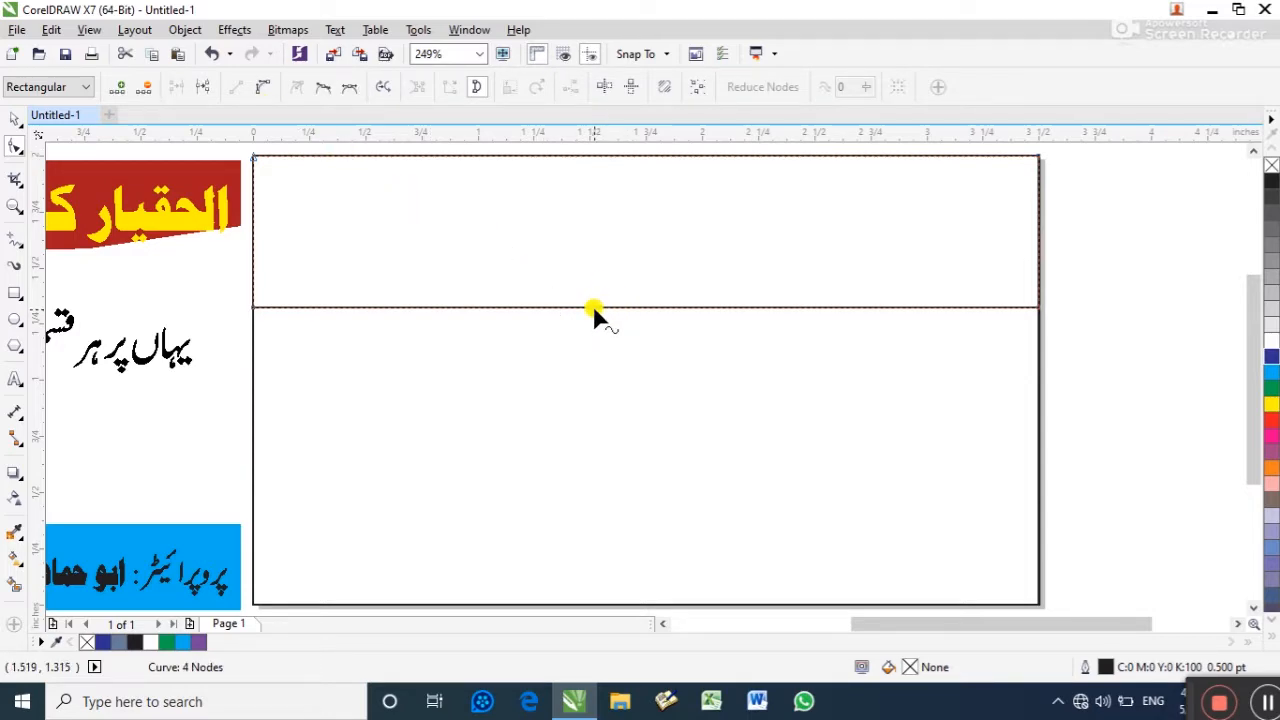
click(263, 88)
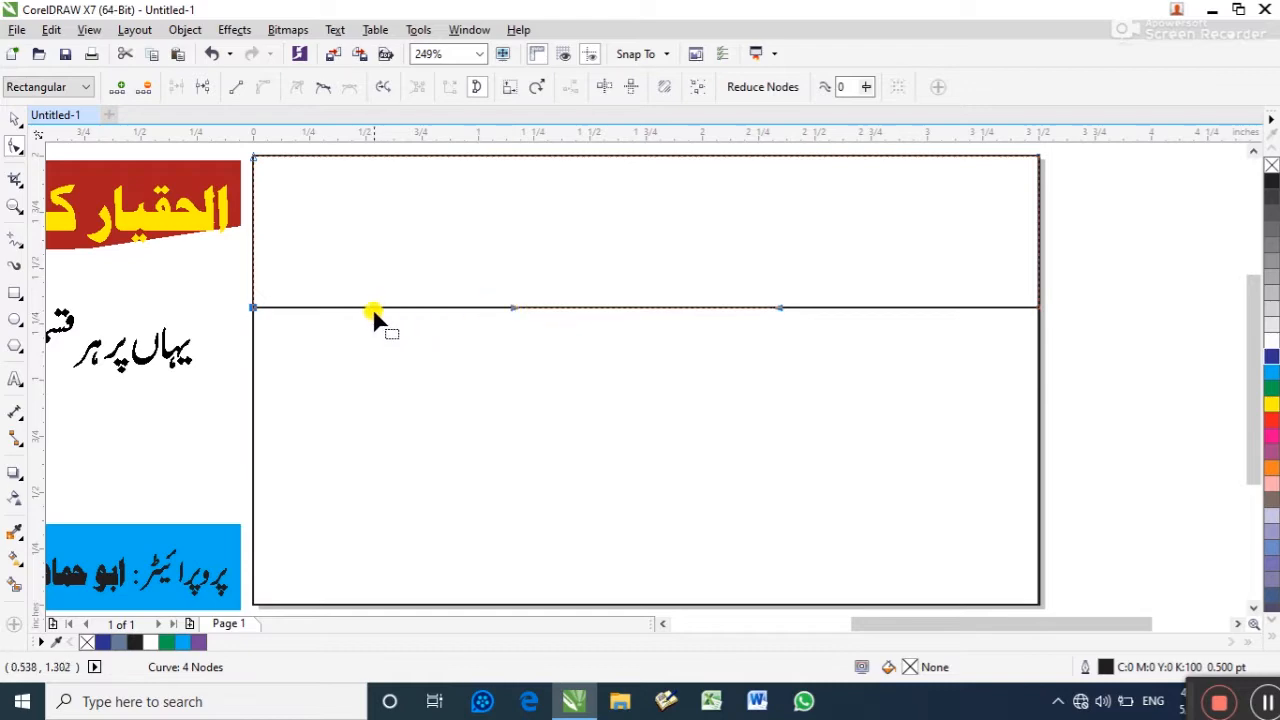
drag(510, 308, 417, 449)
Move both lower corner nodes of the wavy band up together, making the band about 0.69 inches high
drag(210, 335, 317, 260)
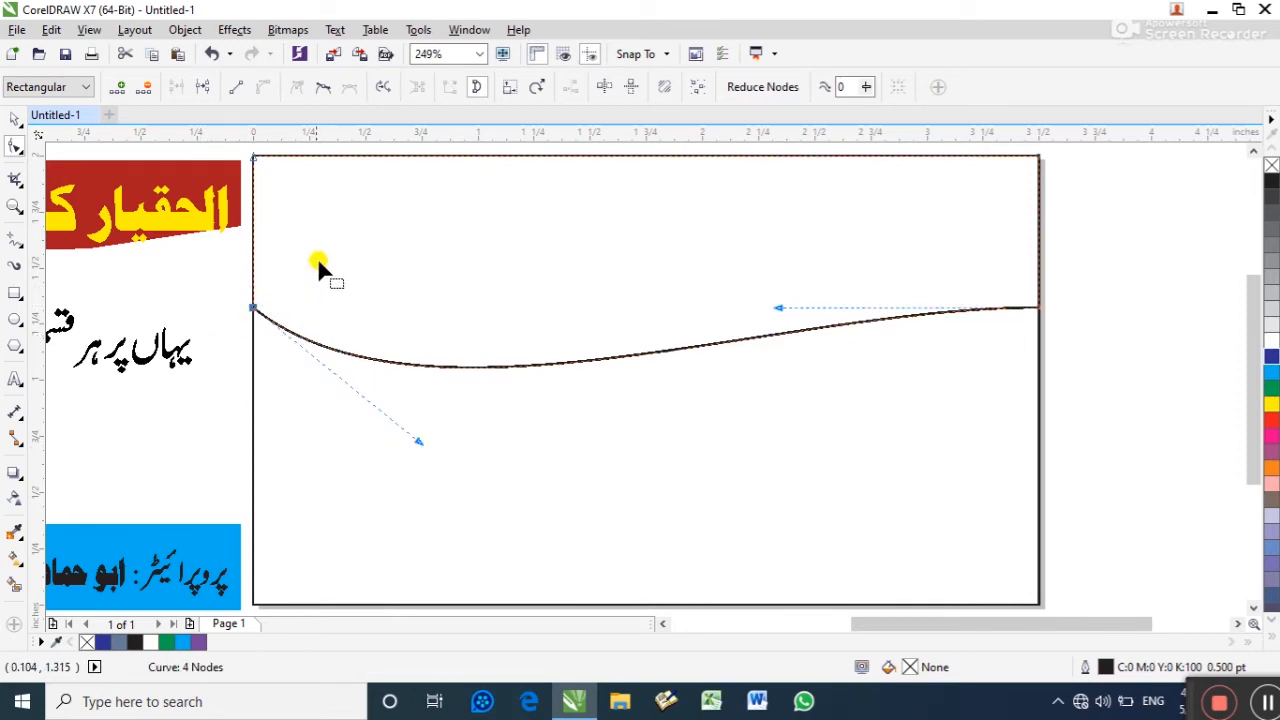
click(254, 308)
click(254, 307)
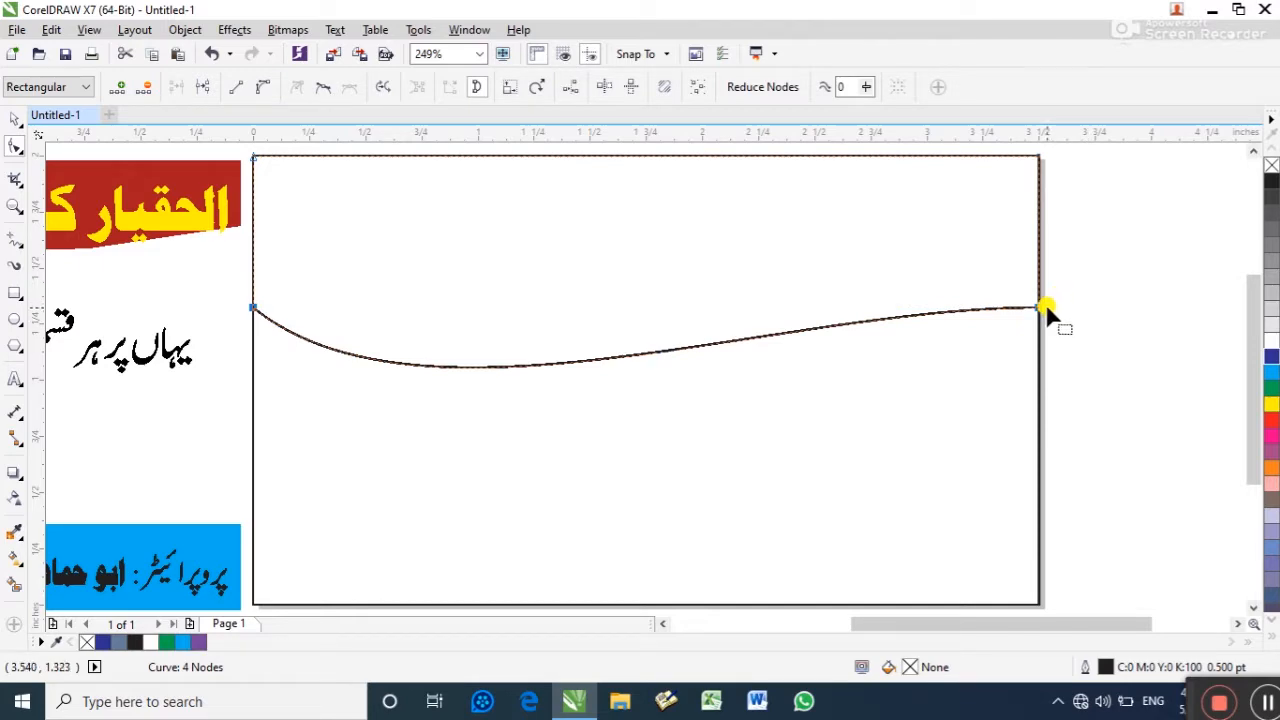
drag(1047, 312, 1046, 256)
click(14, 119)
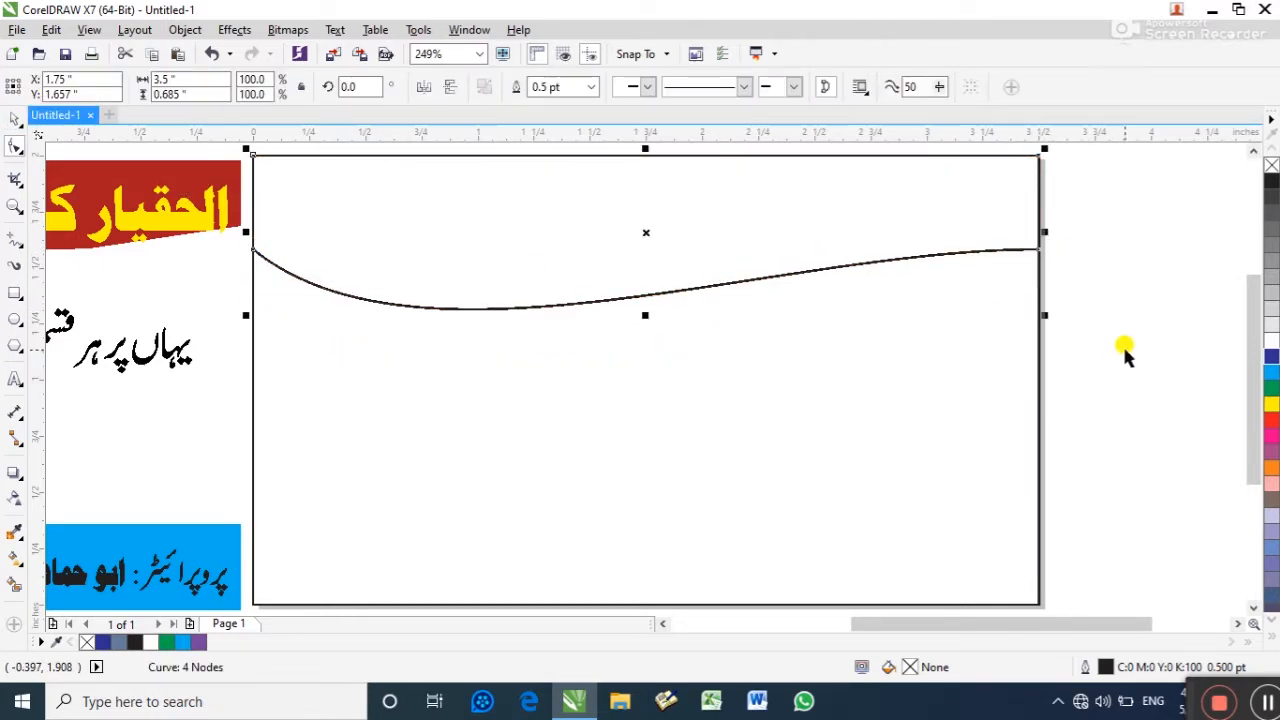
click(1123, 349)
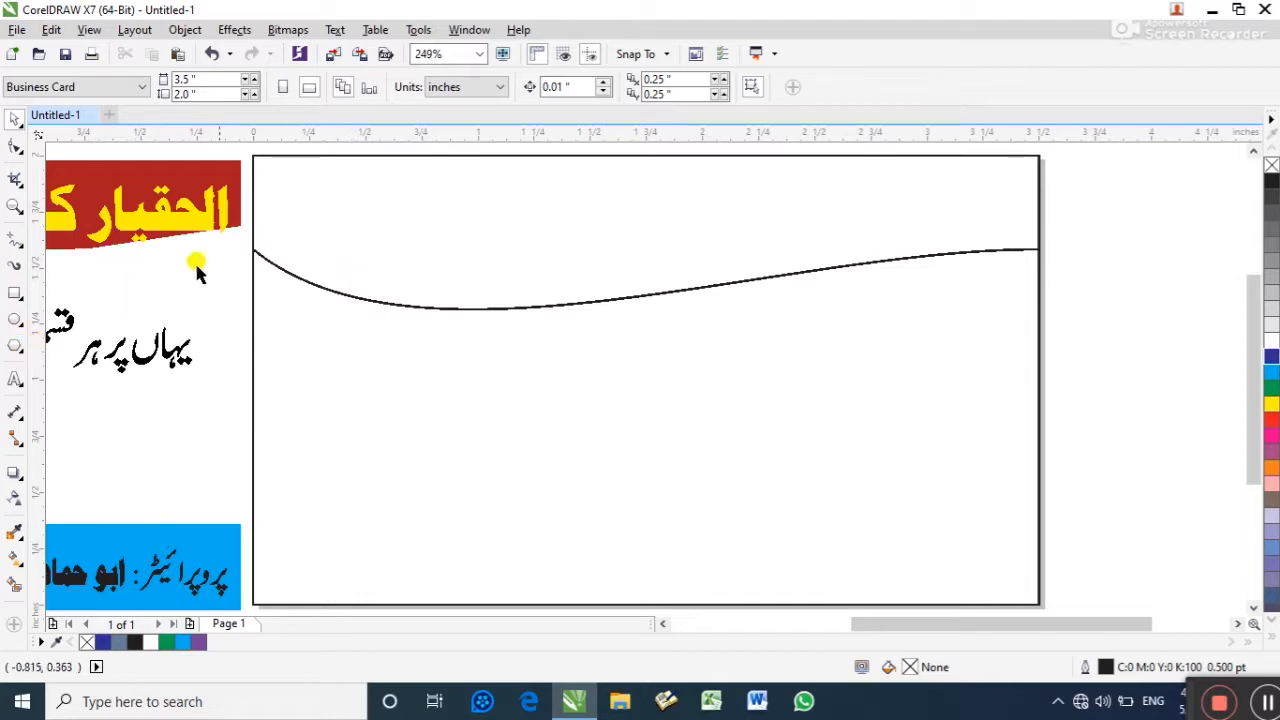
Apply a horizontal linear fountain fill from left to right across the wavy band and set its start colour to pinkish red
click(286, 260)
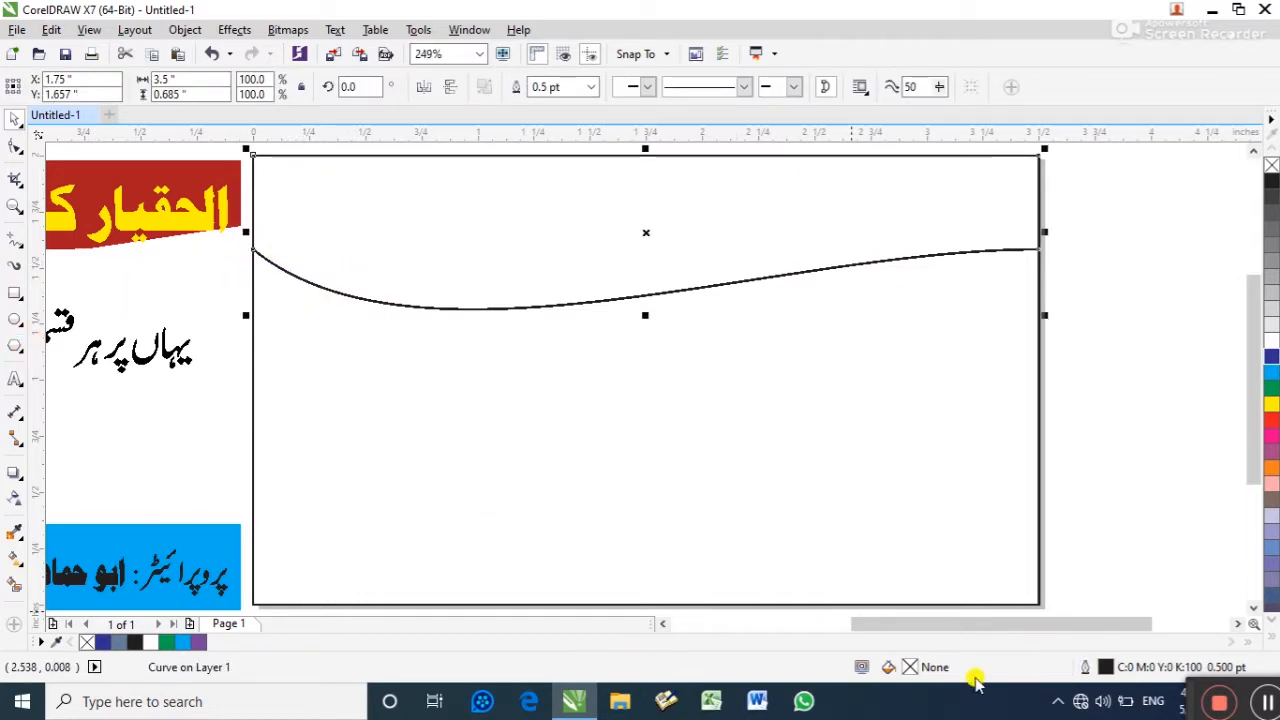
key(g)
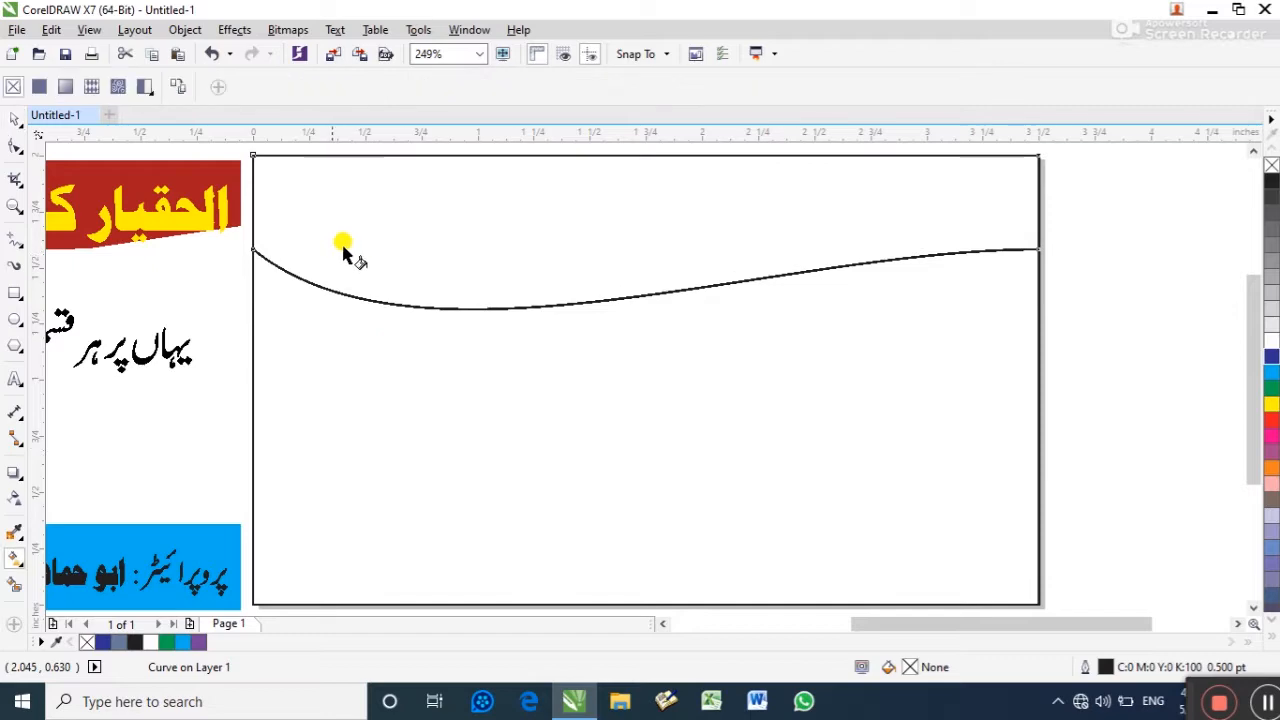
drag(253, 199, 1037, 203)
click(255, 200)
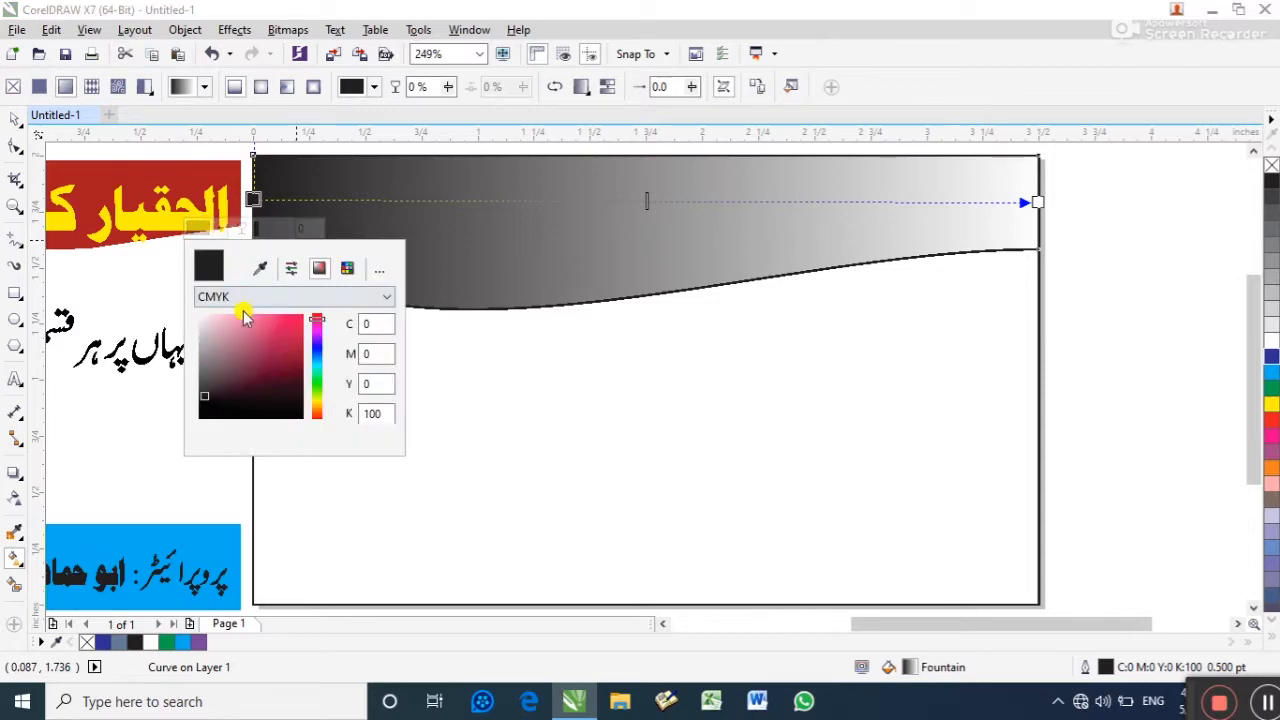
click(301, 317)
Set the fountain fill's end colour to RGB 255, 0, 72, starting from the sampled band red, and remove the band's outline
click(1038, 204)
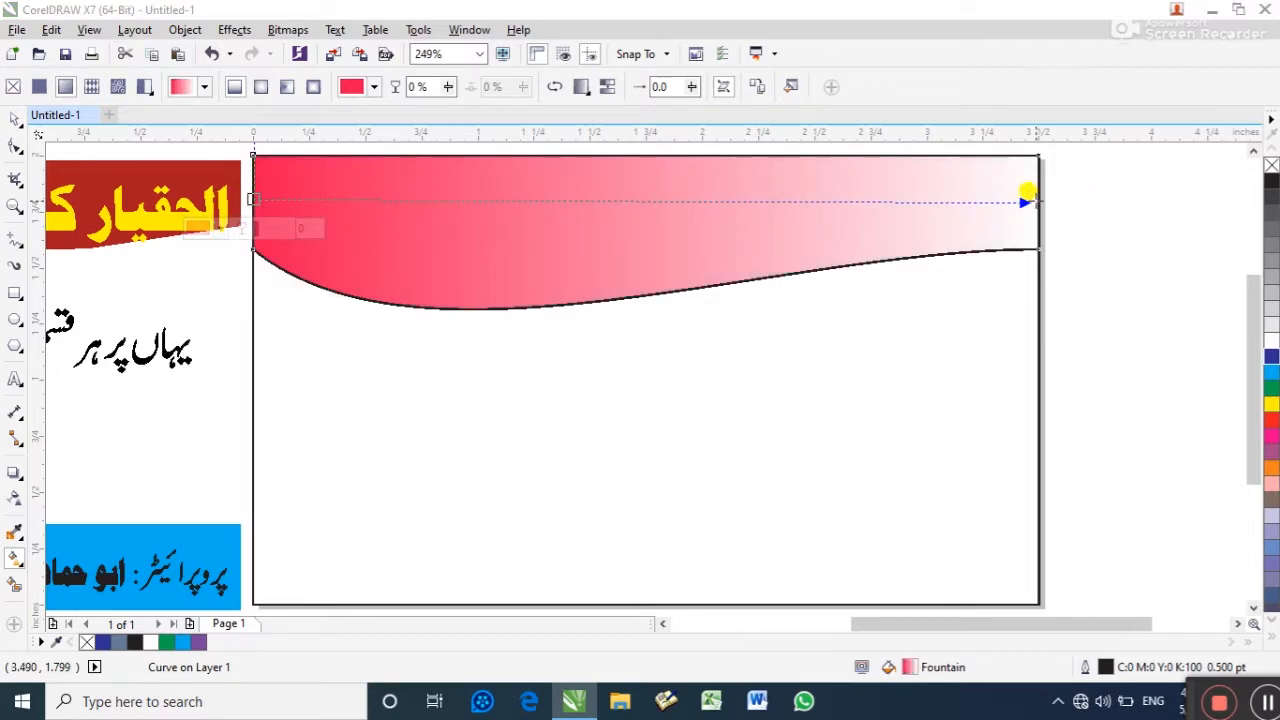
click(1003, 231)
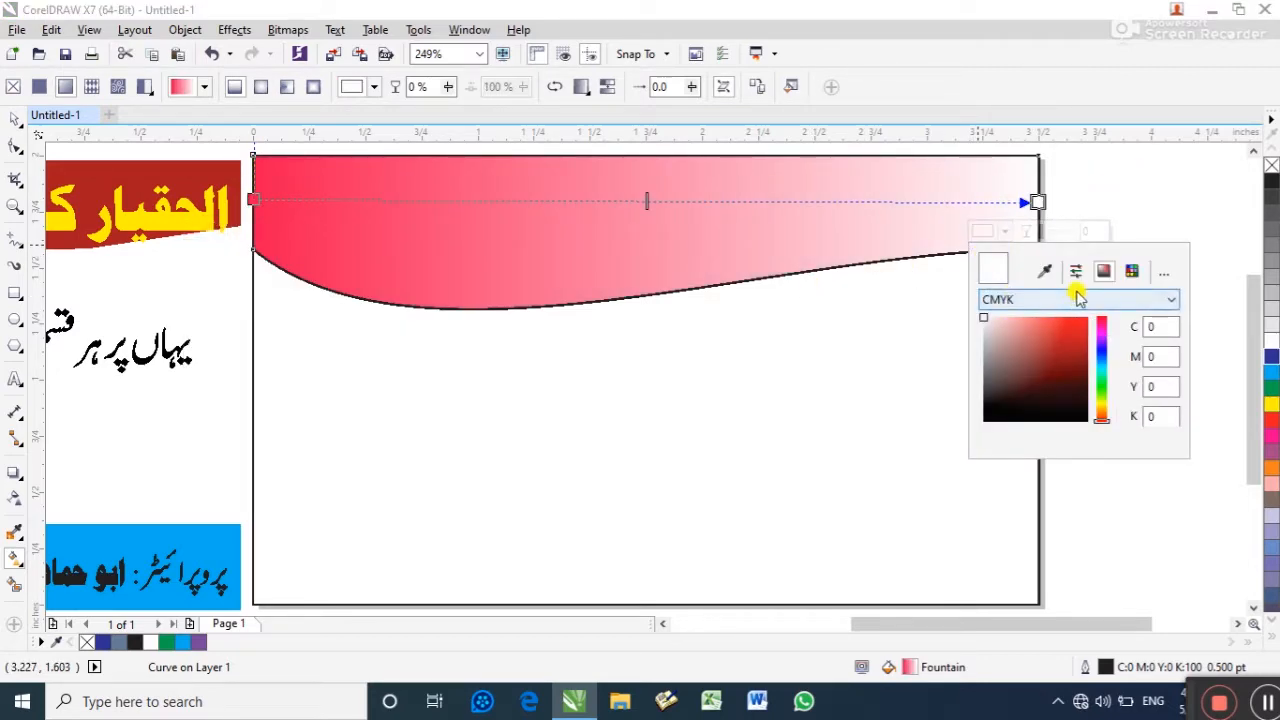
click(1044, 271)
click(287, 170)
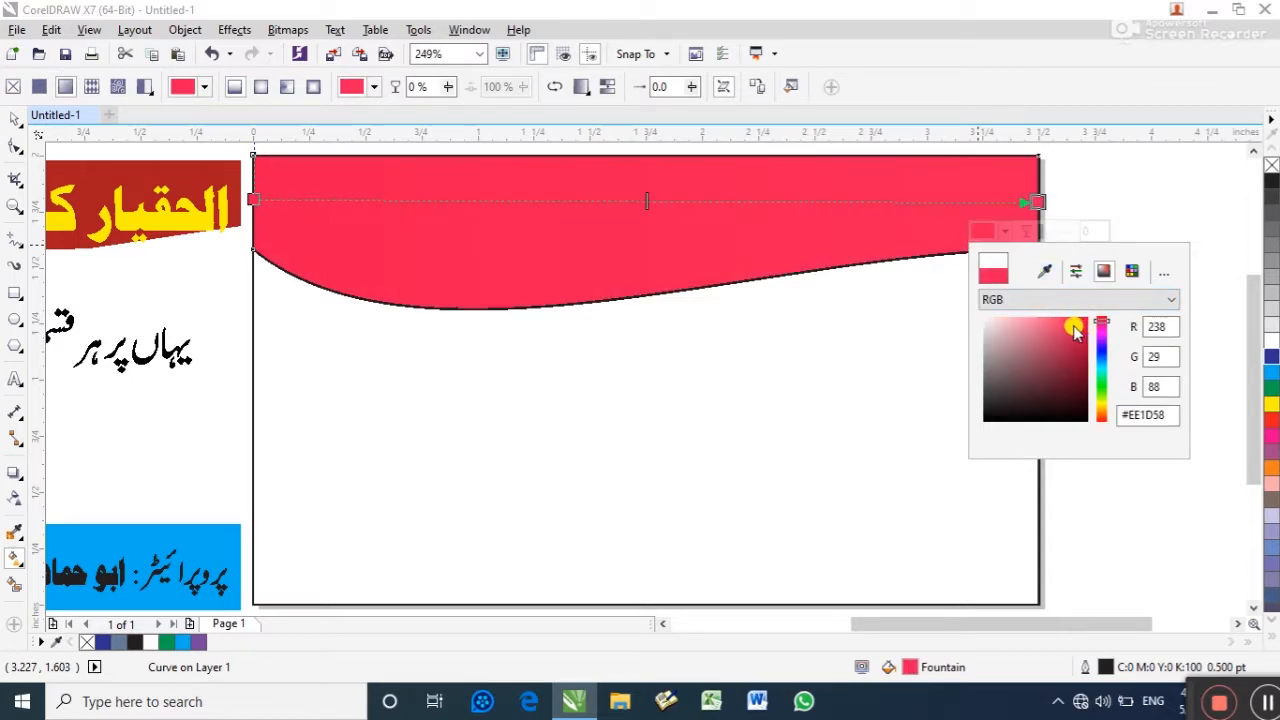
drag(1074, 329, 1146, 294)
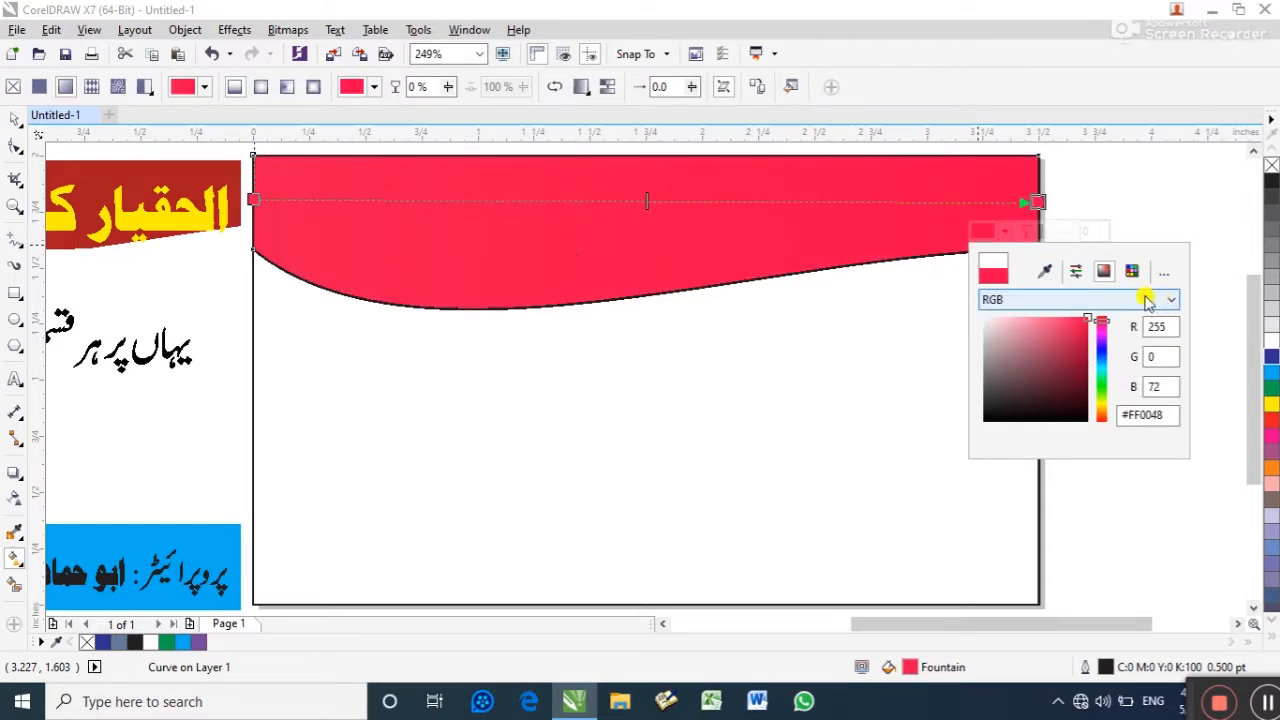
click(15, 118)
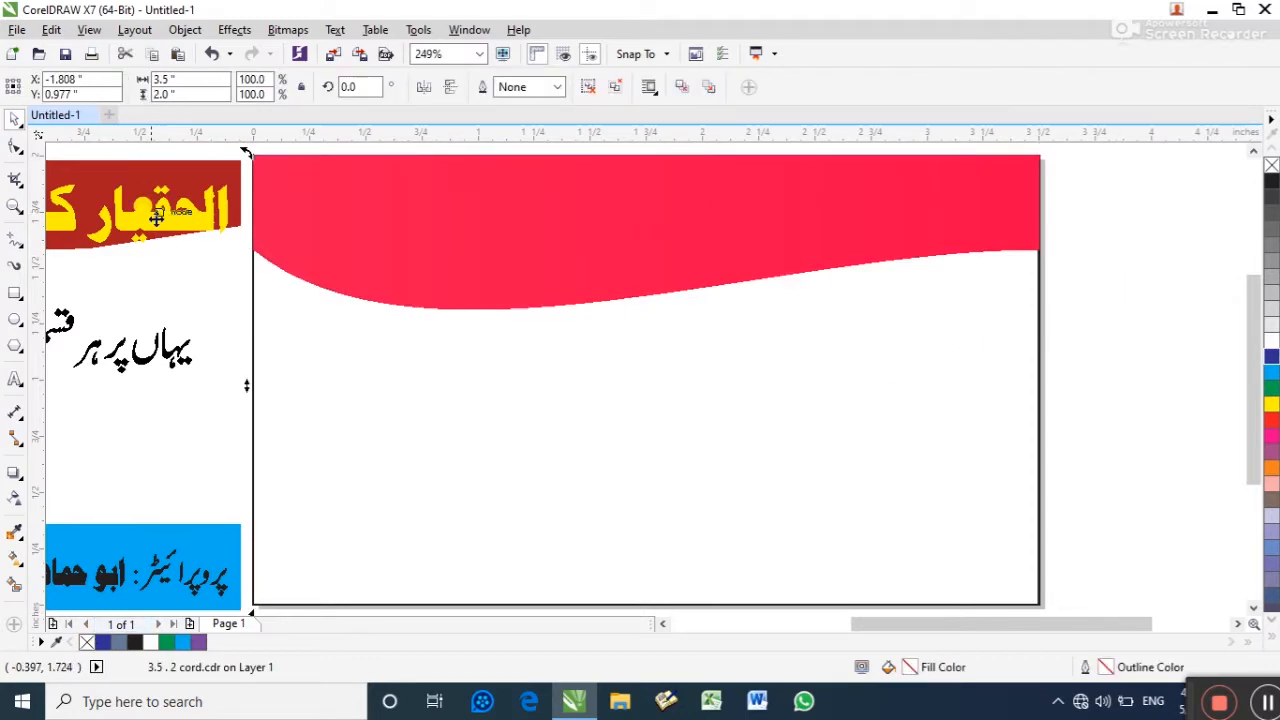
Try to move the yellow heading text from the sample card onto the new card's band
drag(147, 198, 852, 195)
scroll(800, 234, down, 1)
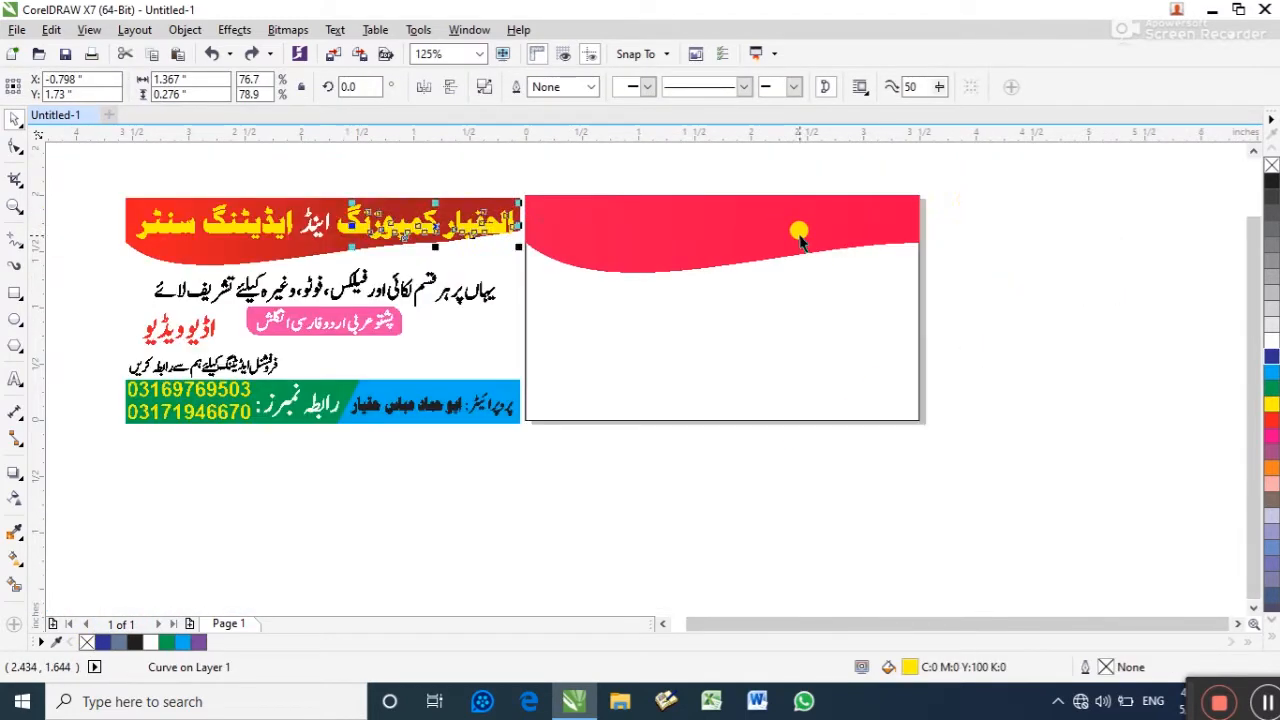
Switch to the Urdu input language and add artistic text reading "الحقیار کمپوزنگ اینڈ گرافکس سنٹر" beside the new card's band
key(F8)
click(1036, 331)
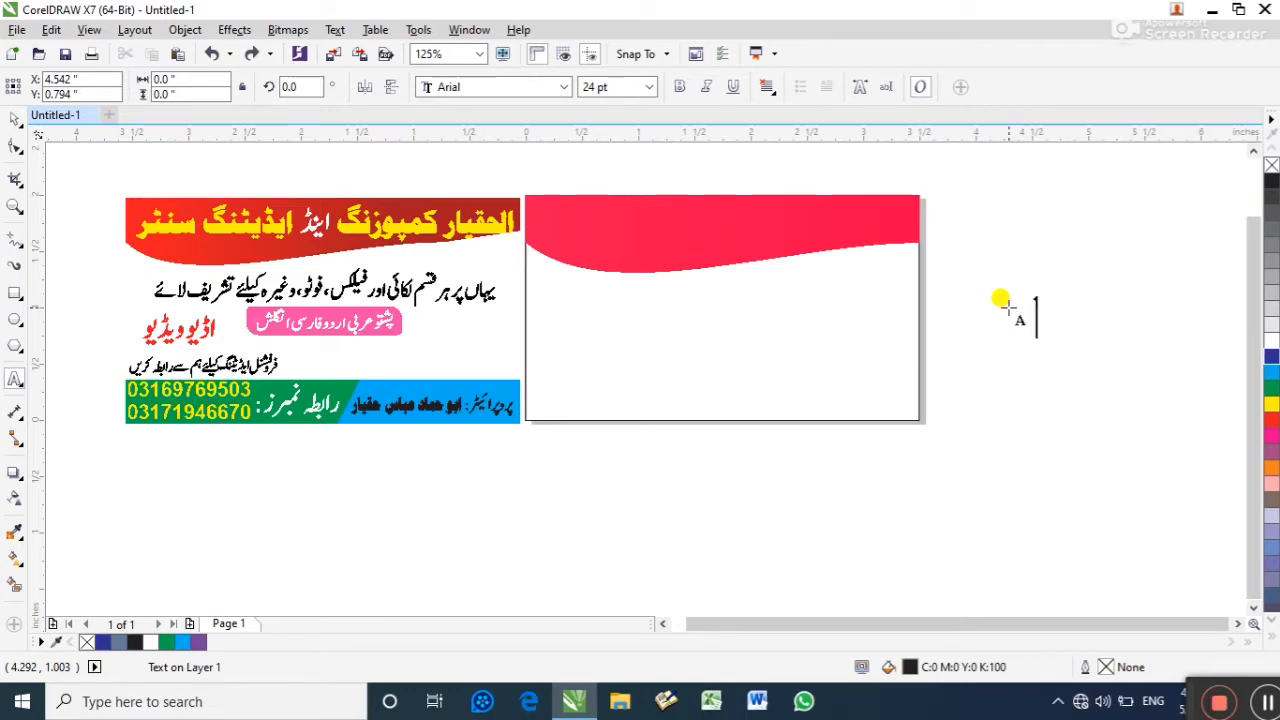
key(alt+shift)
key(alt+shift)
key(alt+shift)
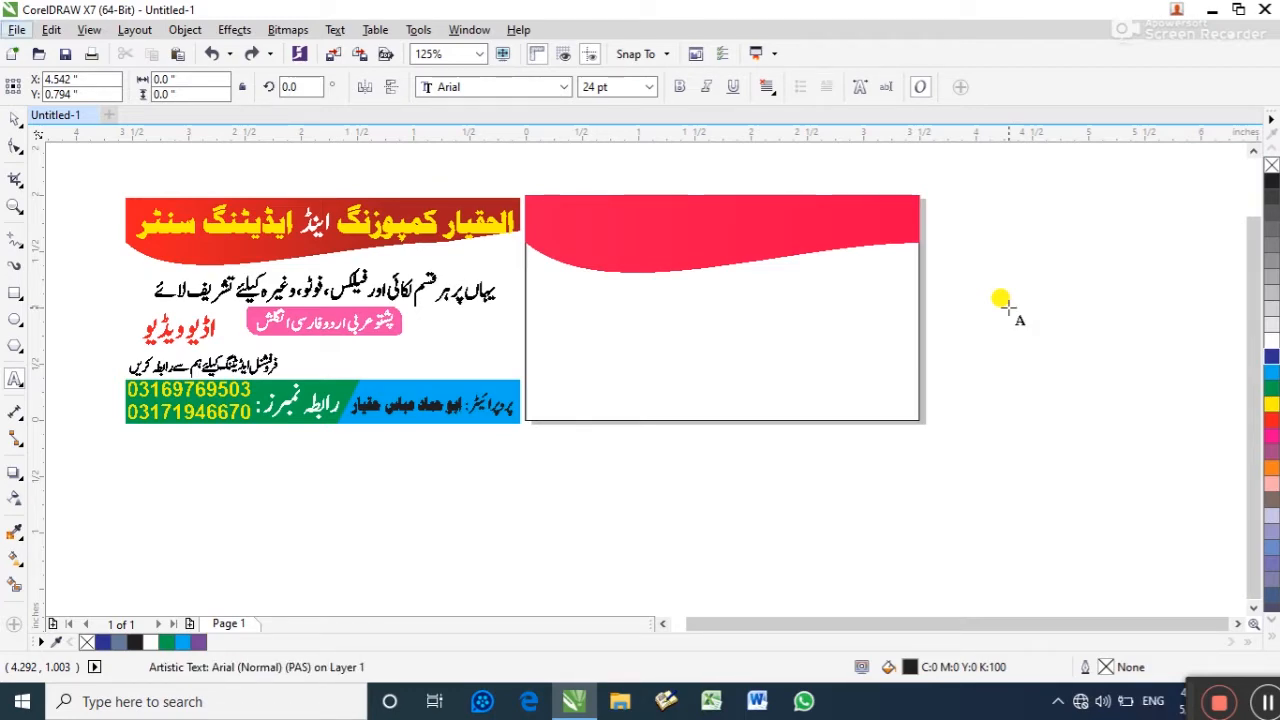
key(alt+shift)
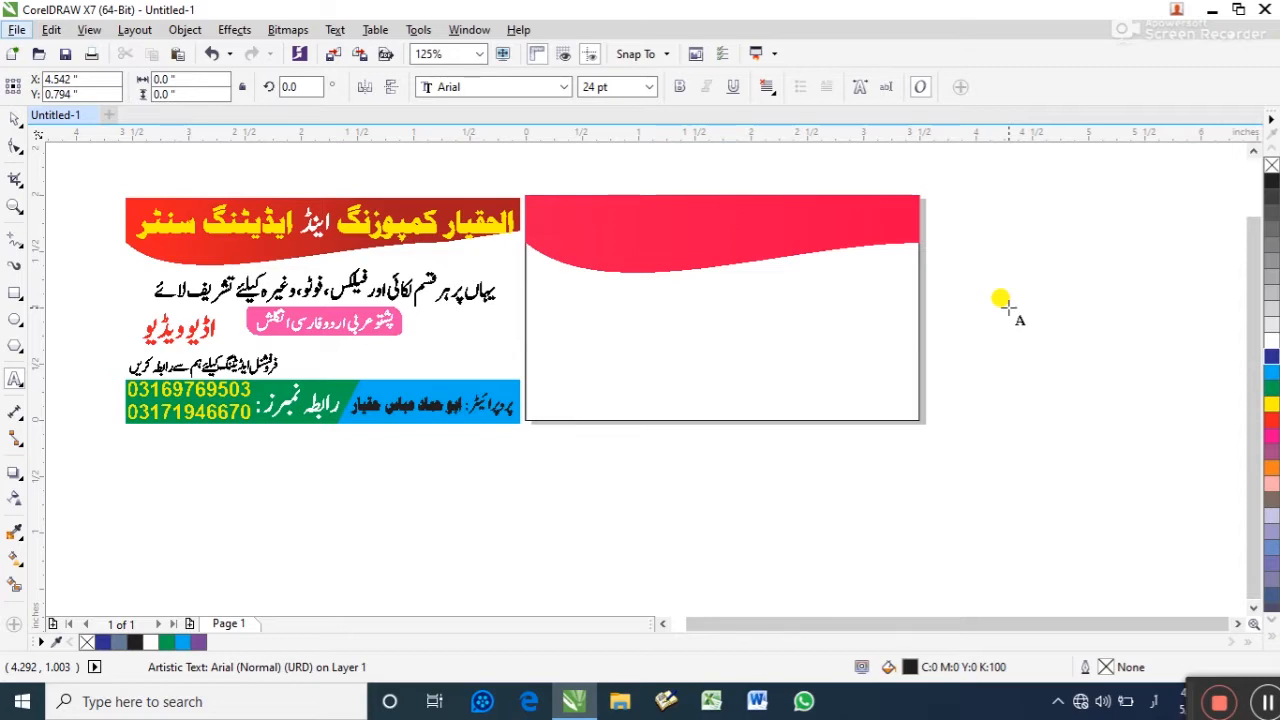
click(975, 285)
text(الحق)
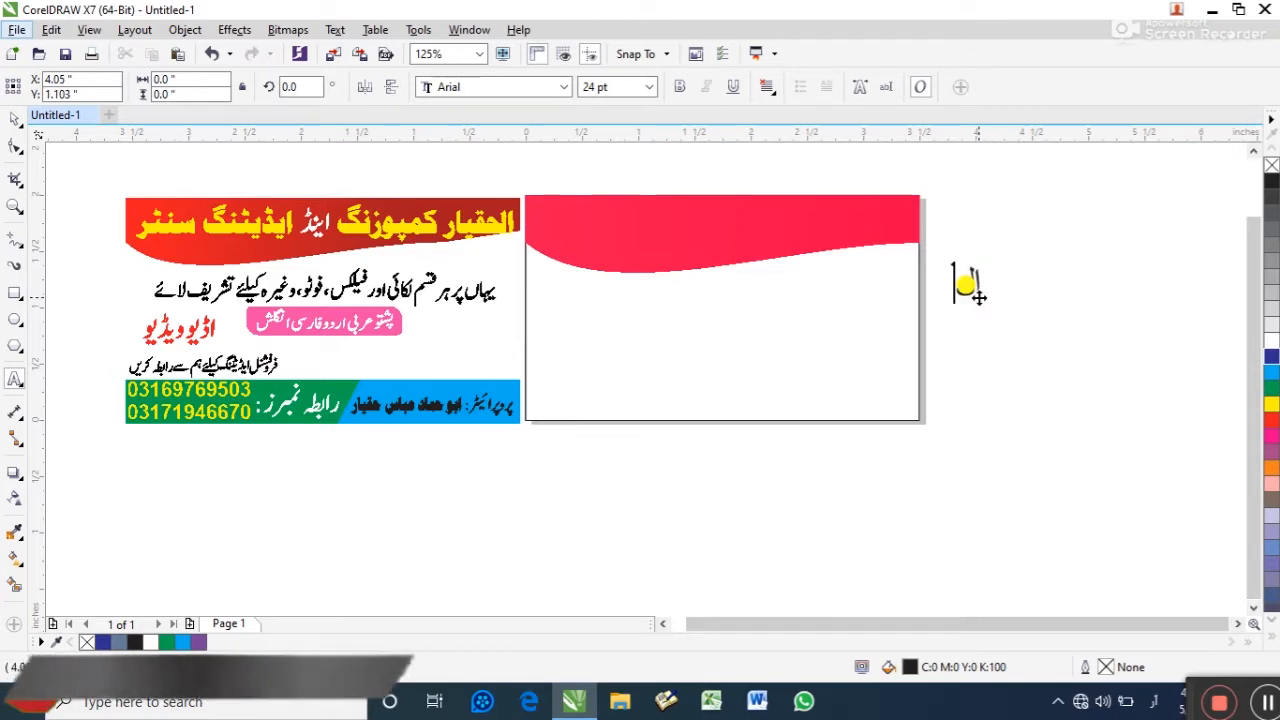
text(یار کمپوز)
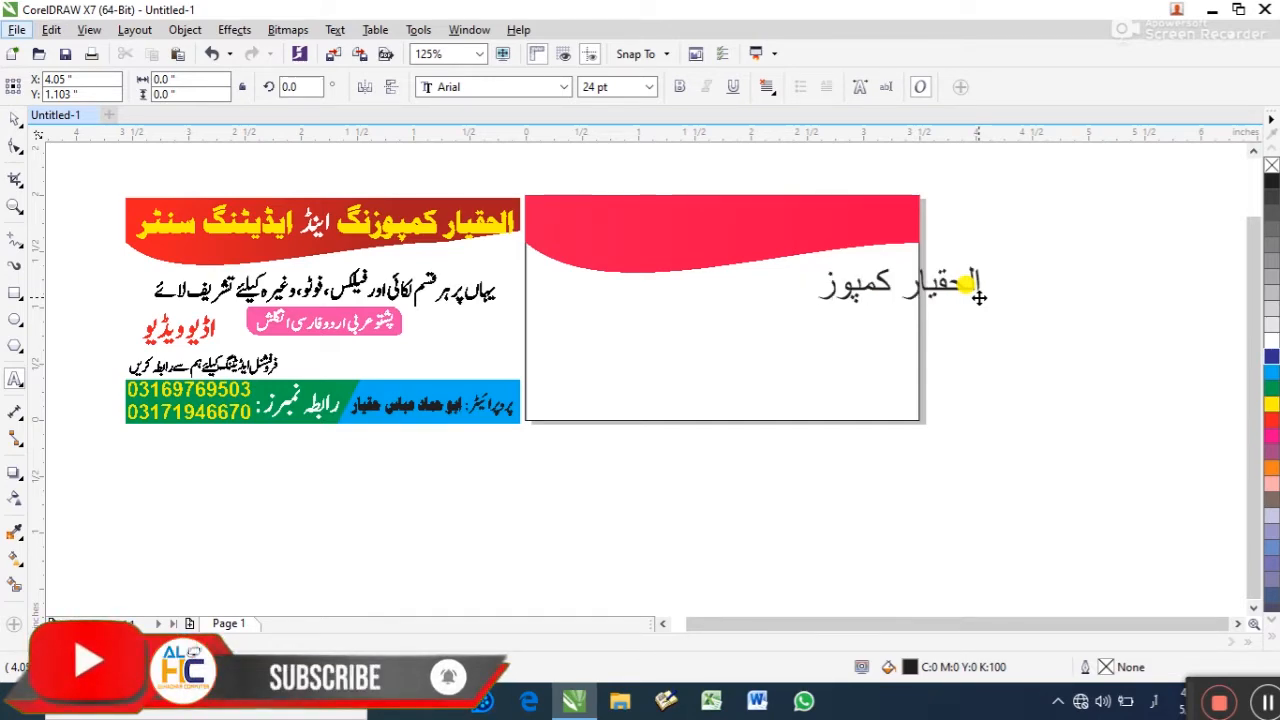
text(نگ این)
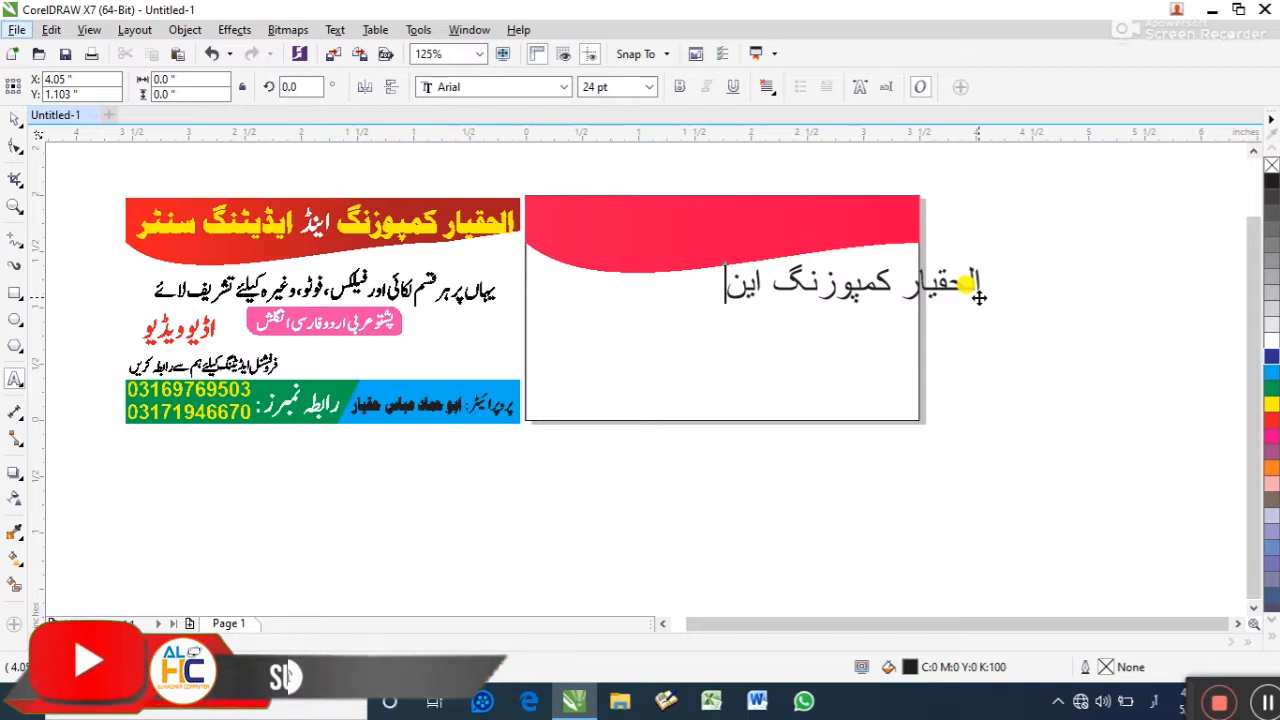
text(ڈ گرافکس سن)
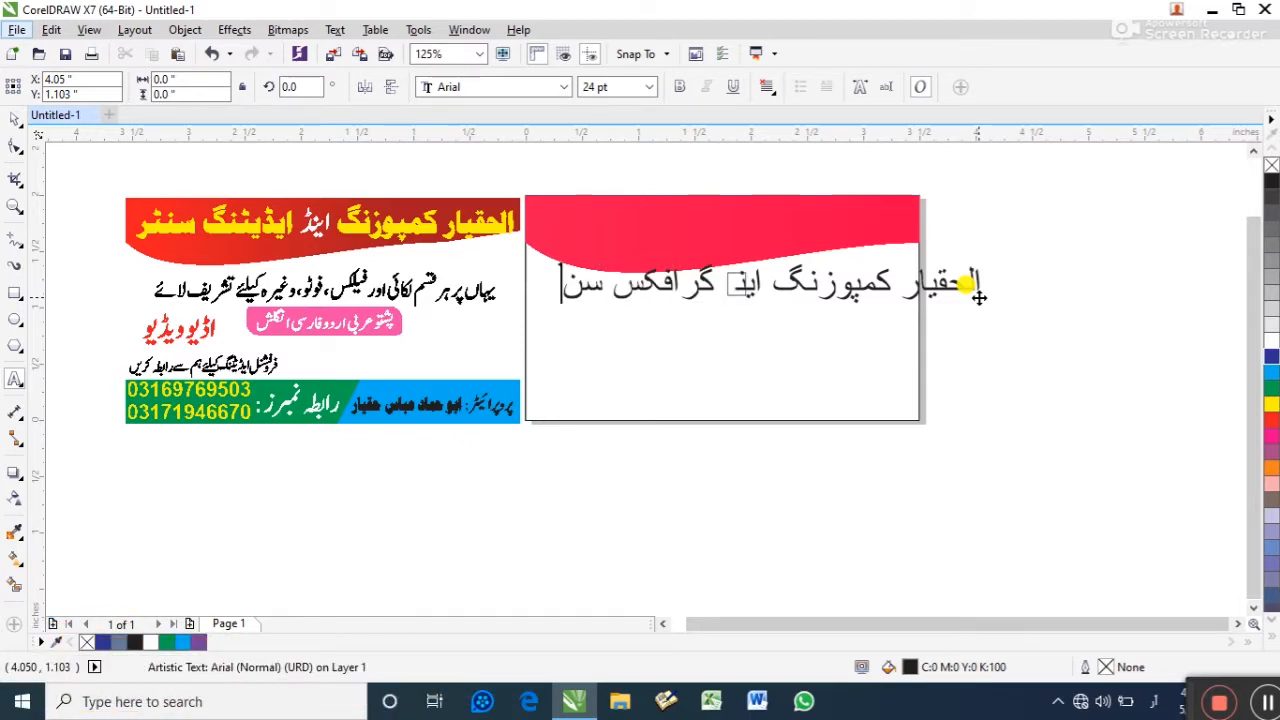
text(ٹر)
Select the whole new heading text and set its font to PT Bold Heading
drag(971, 283, 540, 285)
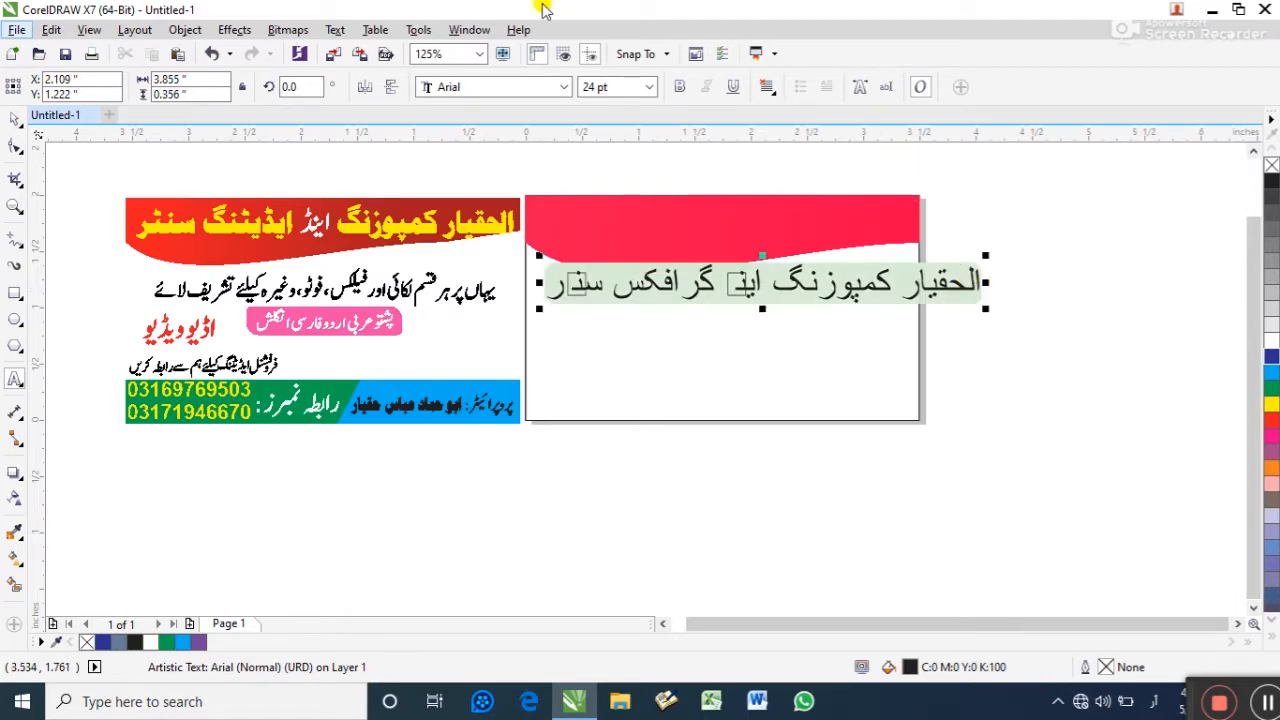
click(546, 94)
click(563, 87)
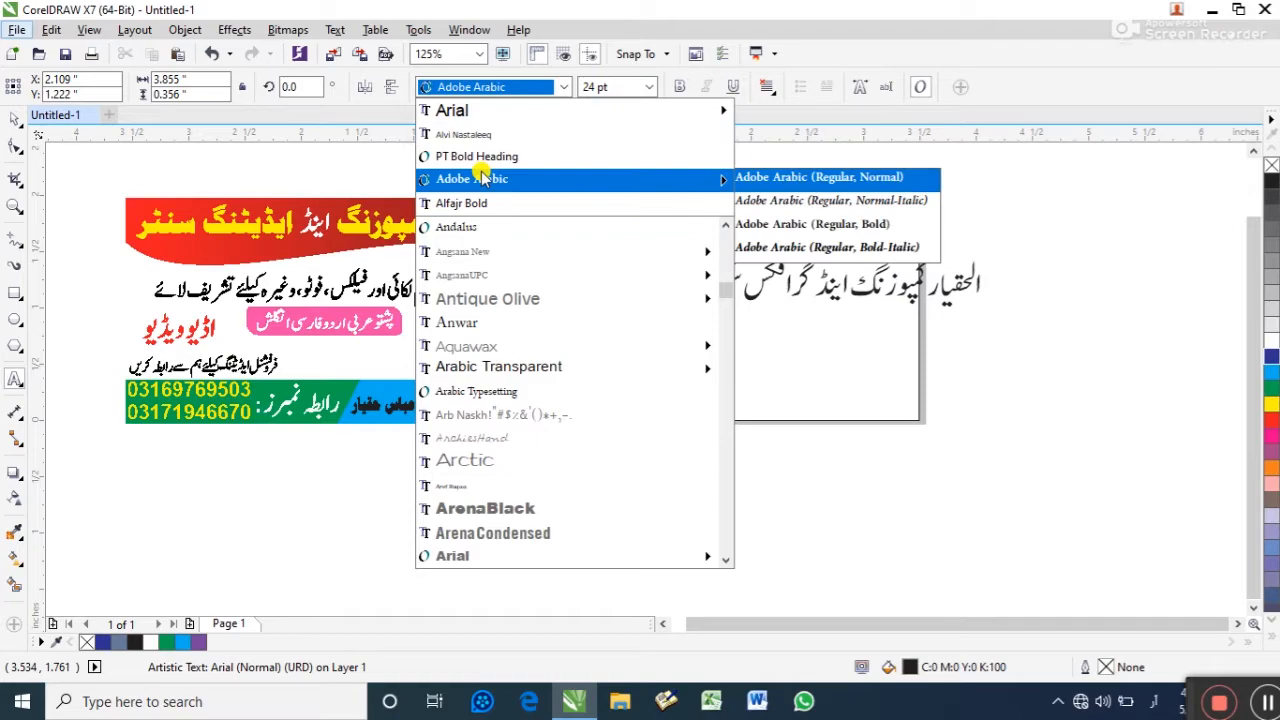
click(478, 157)
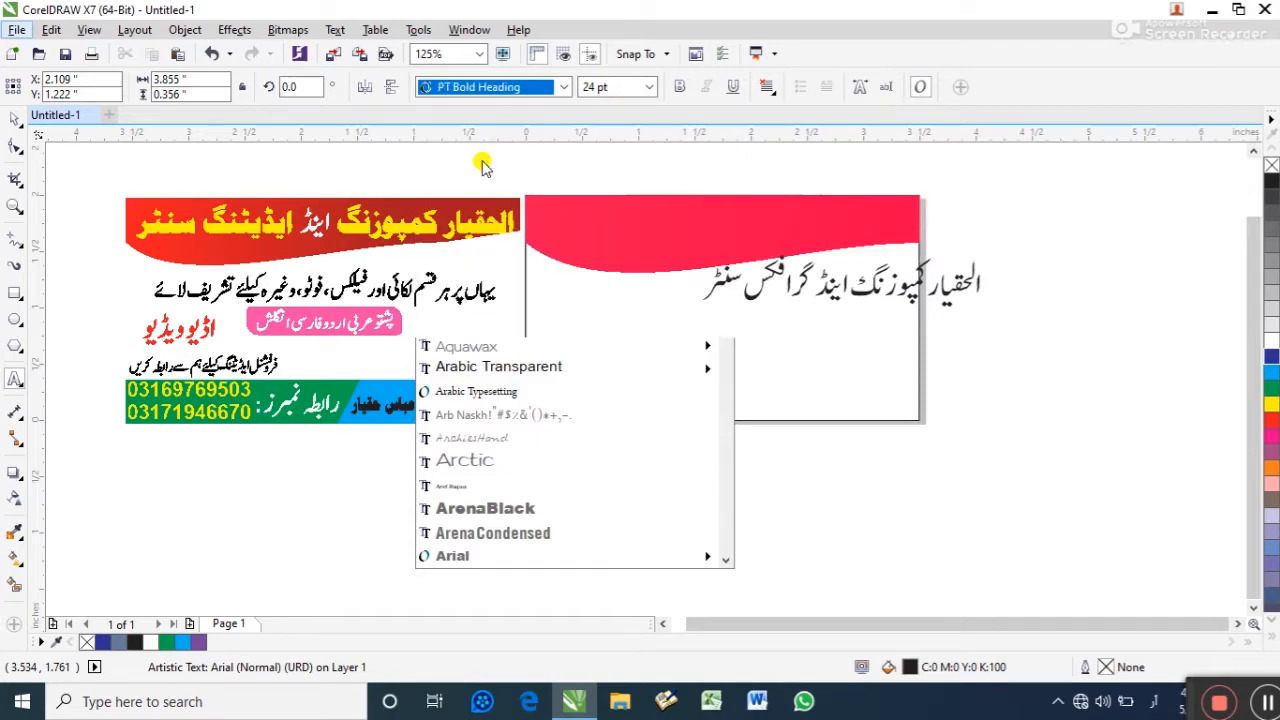
Scale the heading to about 3.3 inches wide and place it on the new card's wavy band
click(15, 119)
drag(572, 289, 608, 295)
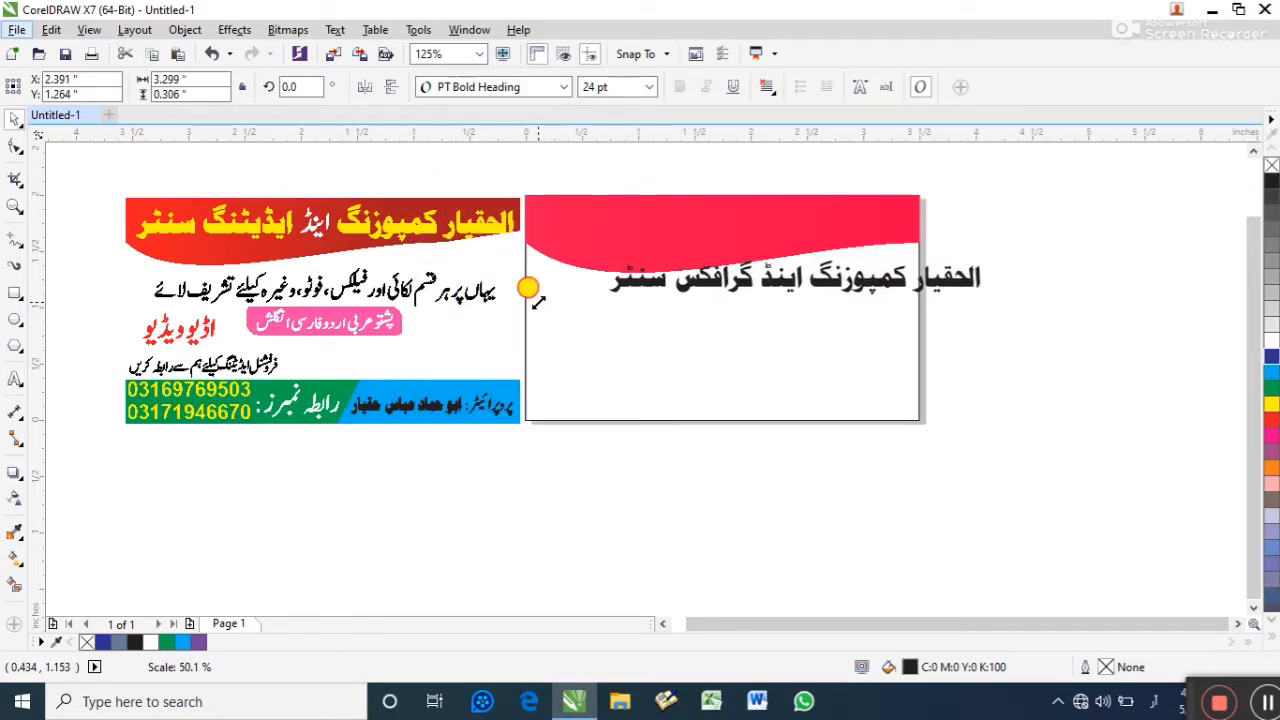
drag(688, 288, 629, 234)
key(shift+F2)
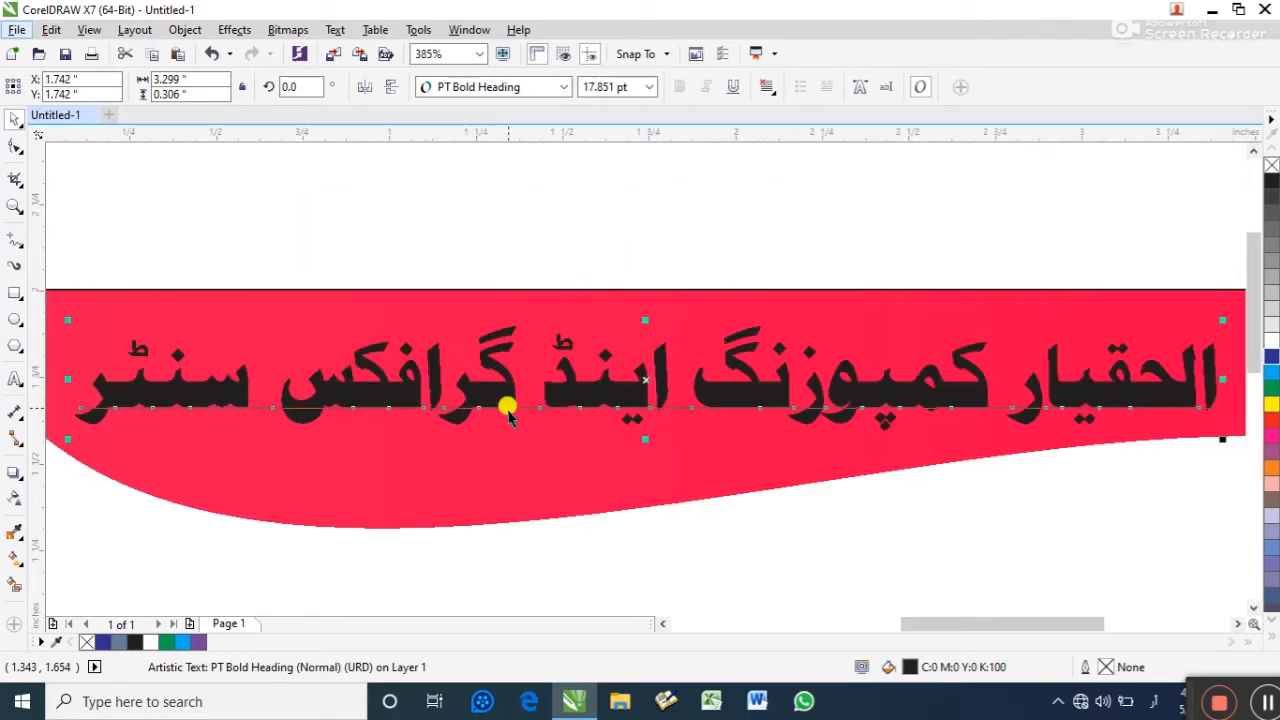
Colour the heading yellow and nudge it slightly to sit well within the band
click(150, 642)
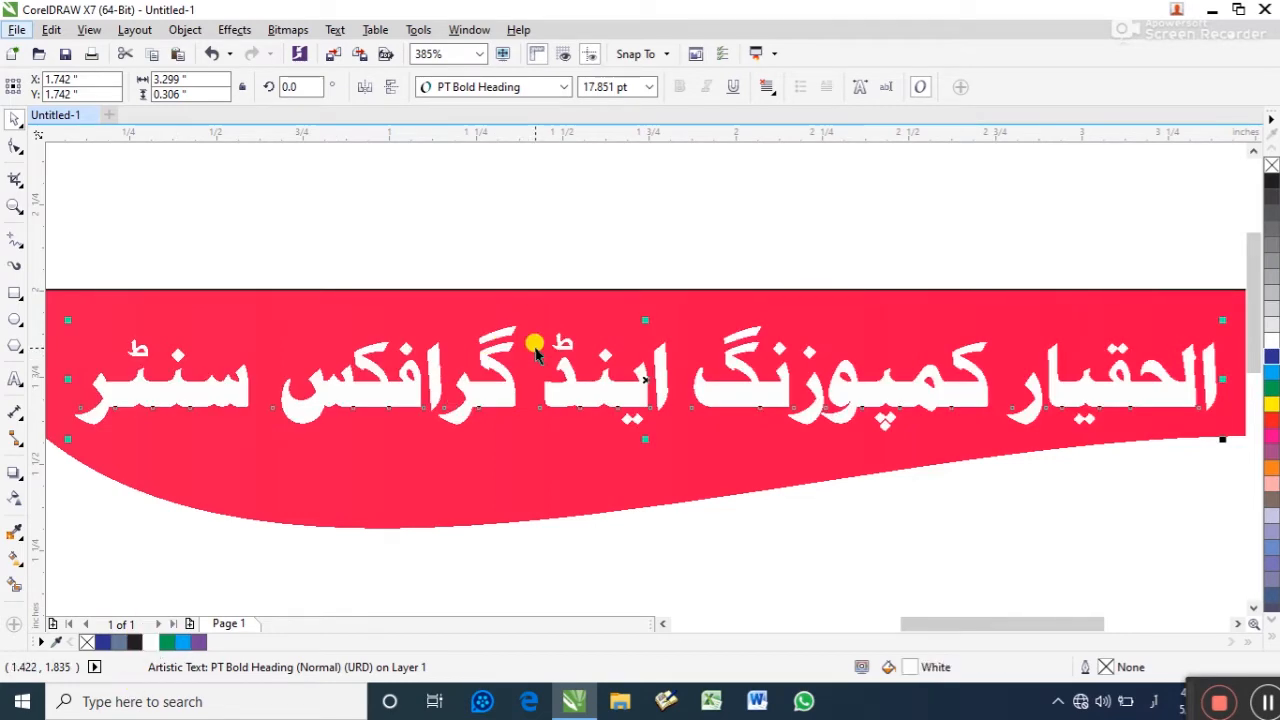
key(Left)
click(1271, 412)
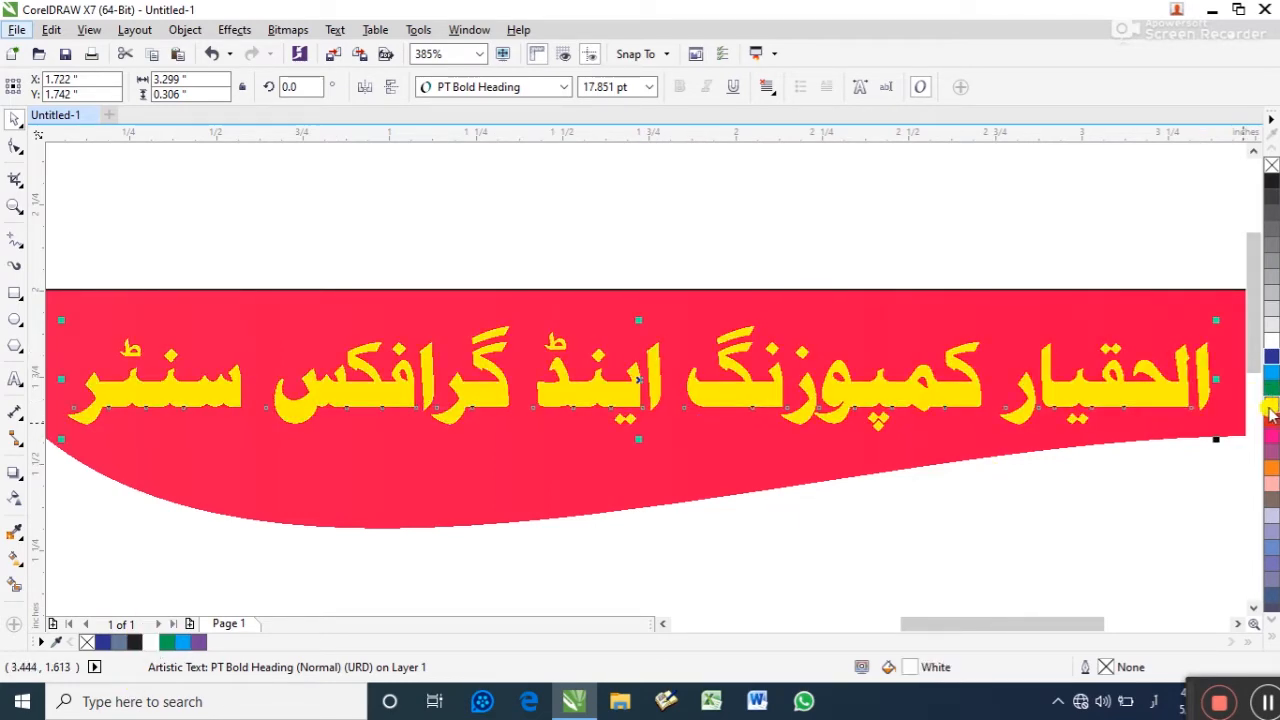
drag(928, 372, 924, 376)
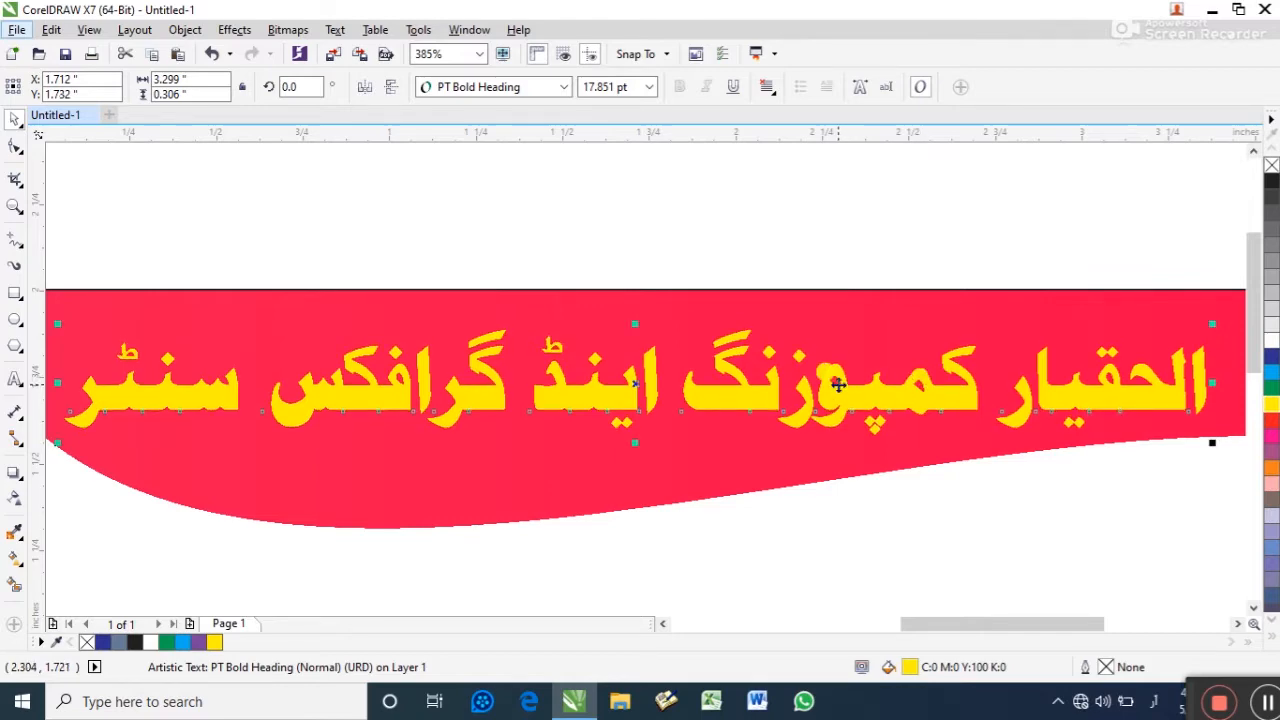
key(Up)
key(Up)
Change only the word "اینڈ" in the new heading to the Alvi Nastaleeq font
click(771, 387)
double_click(756, 388)
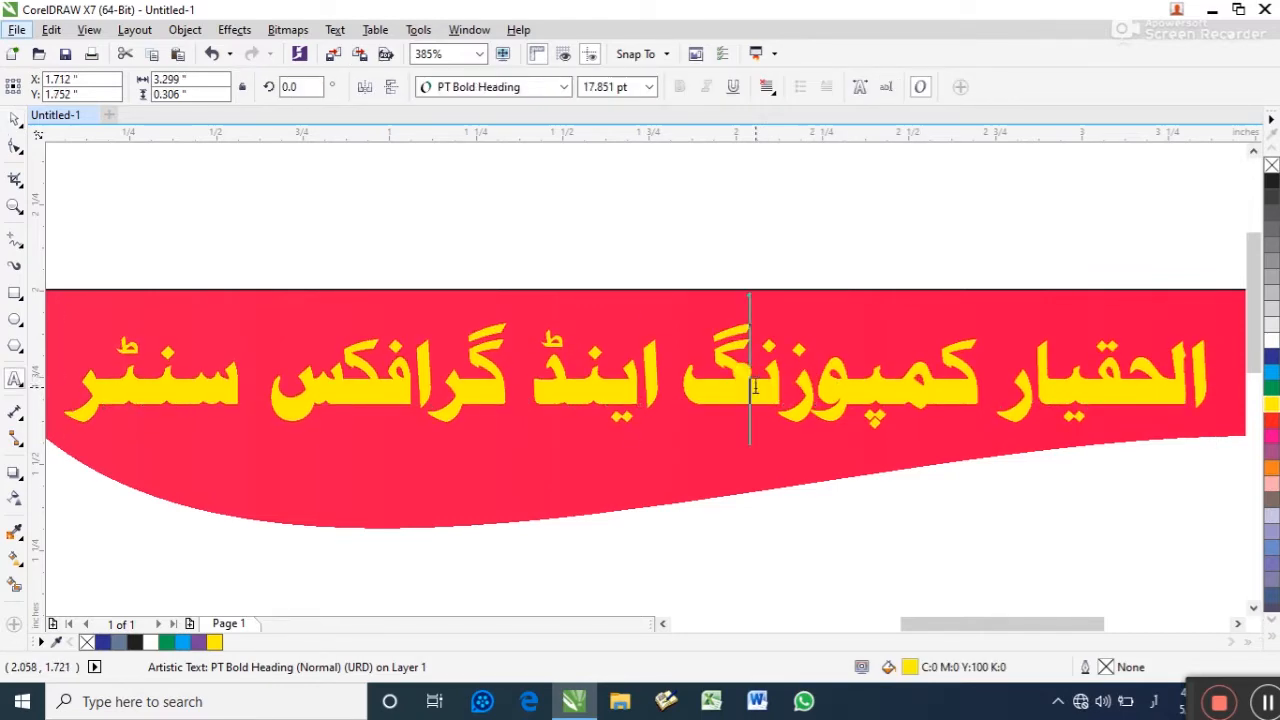
double_click(575, 365)
click(560, 87)
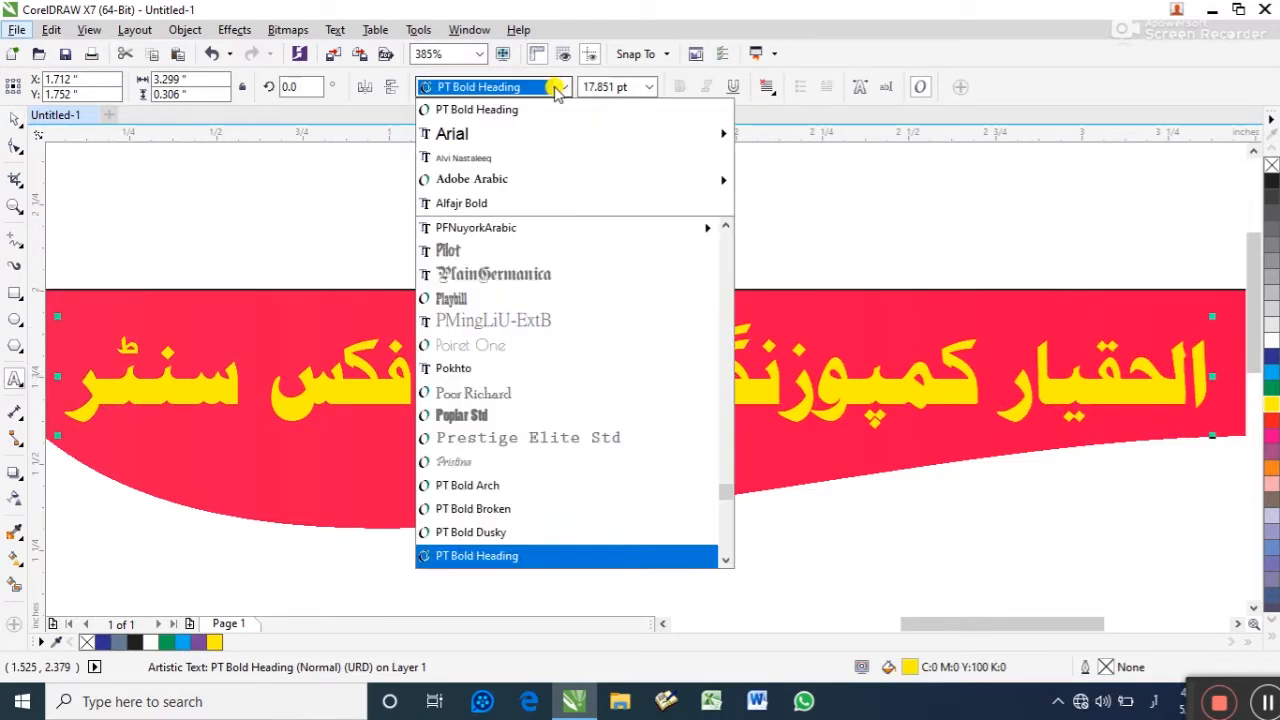
click(482, 157)
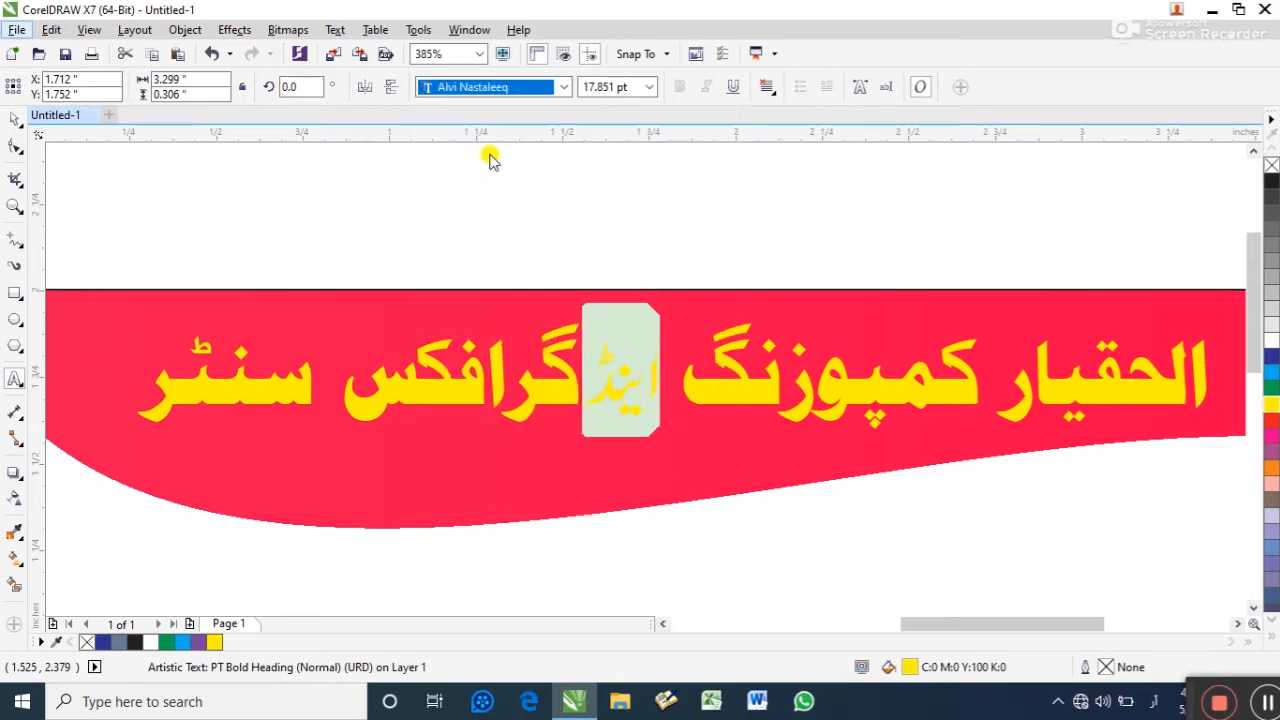
click(14, 119)
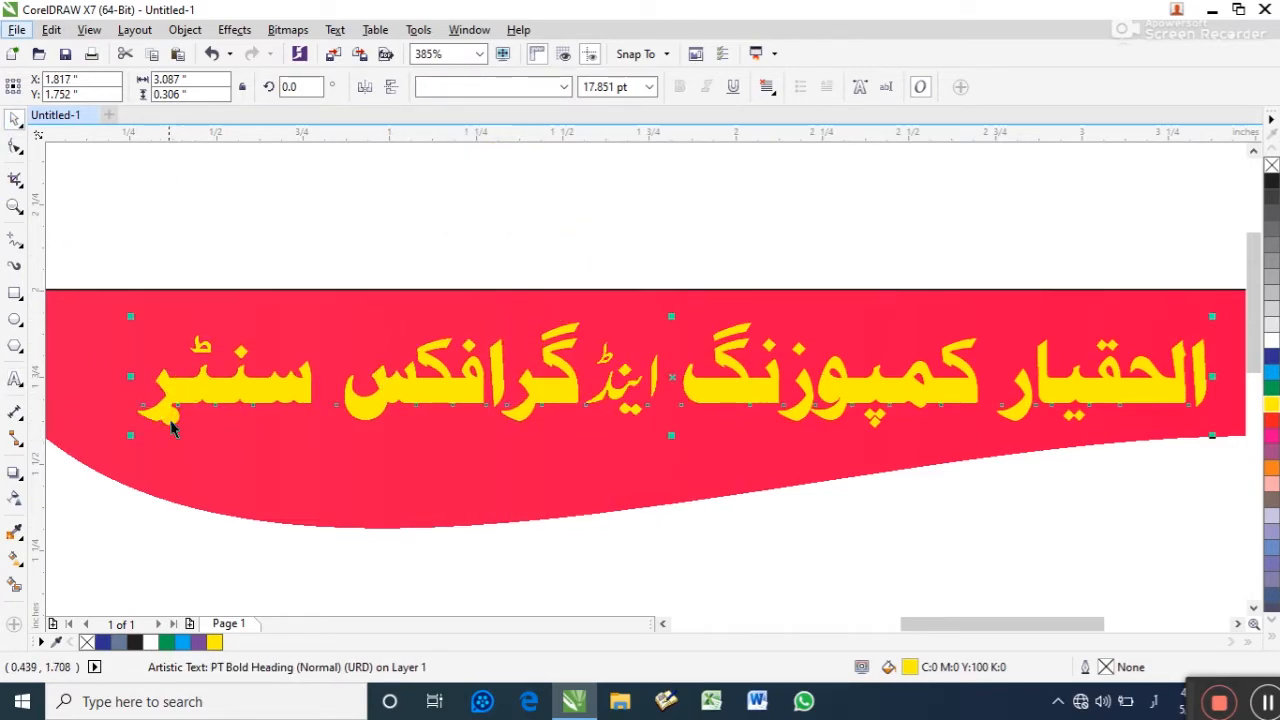
Enlarge the heading slightly to about 3.2 inches wide so that it spans the band
mouse_move(118, 425)
mouse_down()
mouse_move(14, 449)
mouse_move(150, 422)
mouse_move(111, 428)
mouse_up()
click(340, 234)
key(F4)
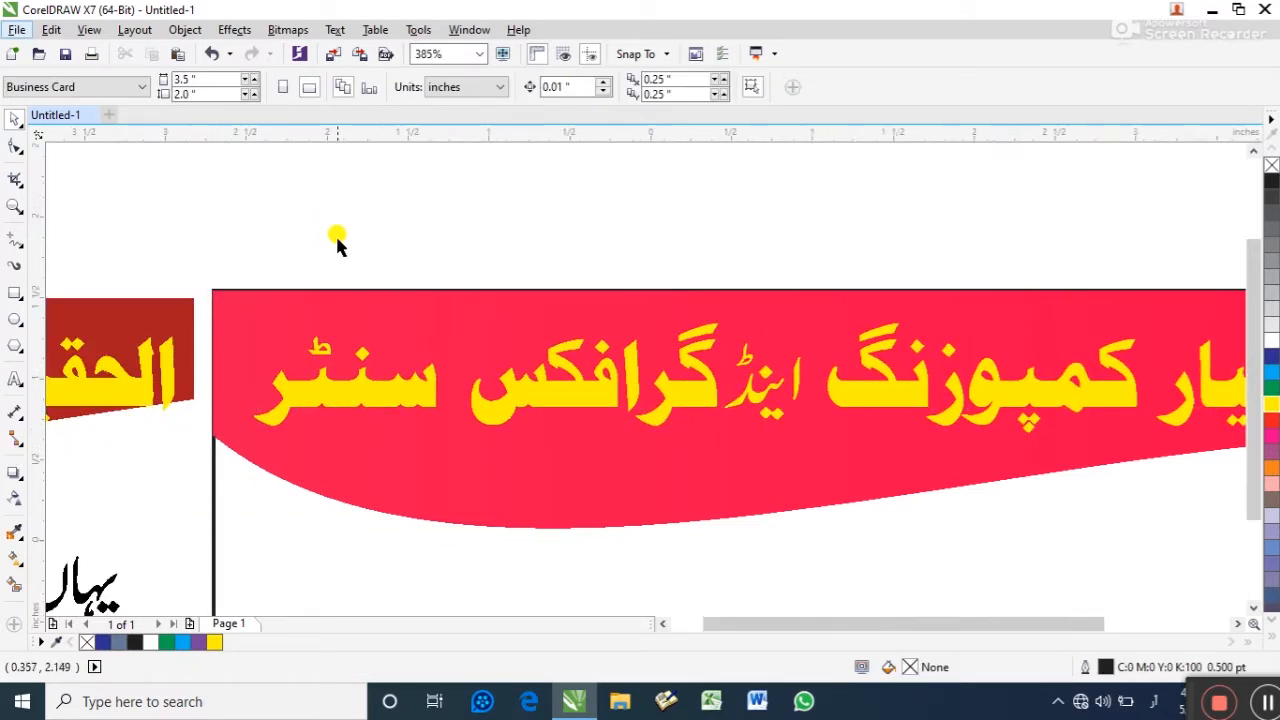
Copy the red gradient fill from the sample card's band onto the new card's wavy band
click(728, 304)
click(535, 245)
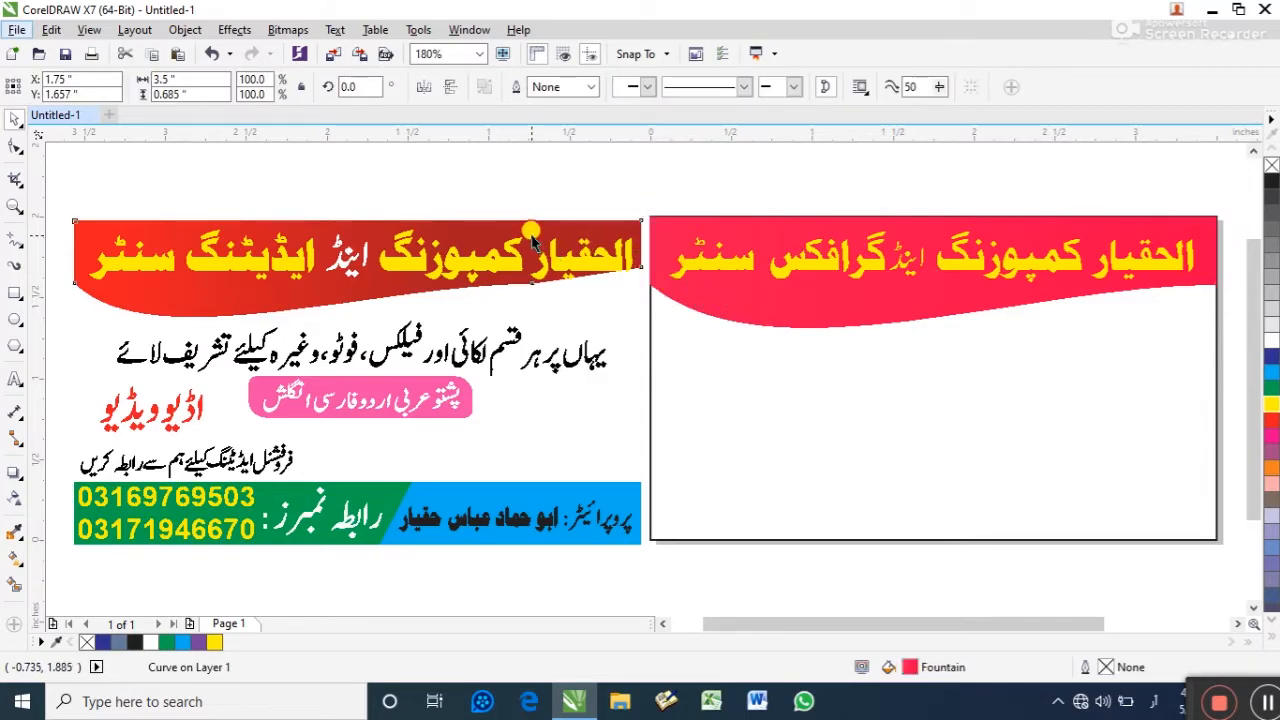
drag(508, 231, 765, 292)
click(768, 195)
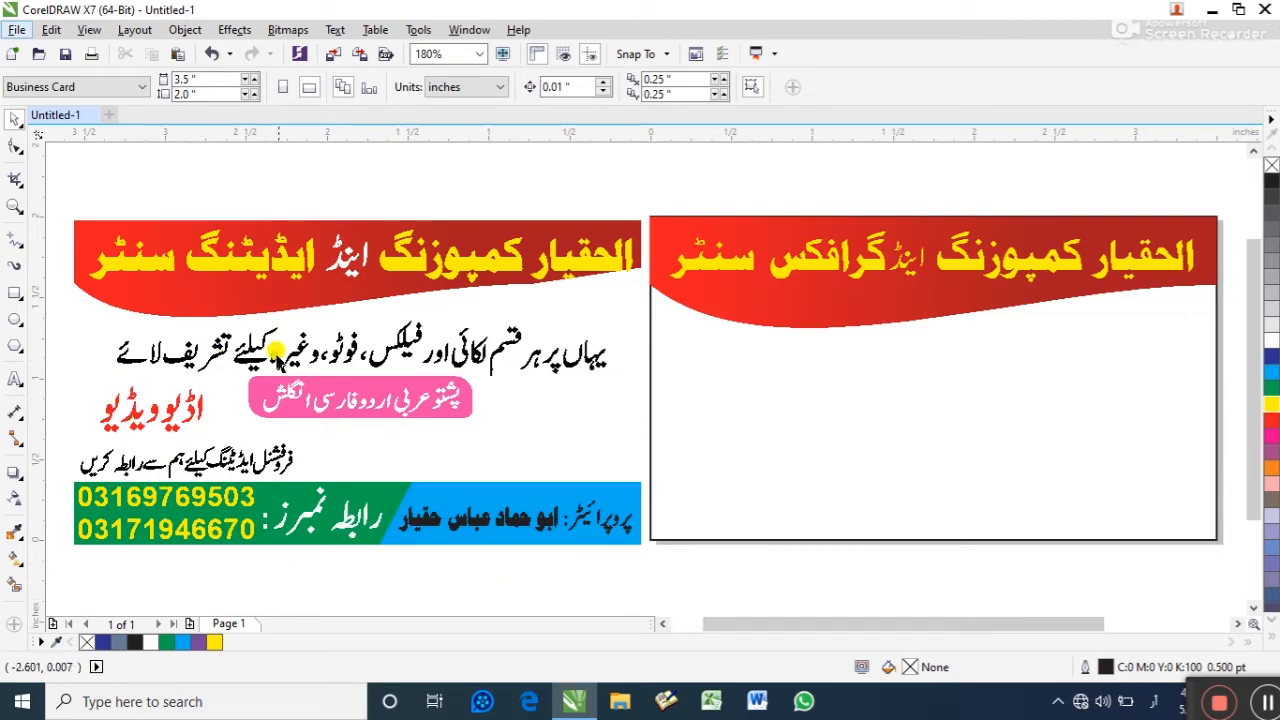
Copy the sample card's black line of Urdu service text to the matching place below the new card's band
click(278, 352)
drag(58, 314, 677, 380)
drag(403, 345, 975, 397)
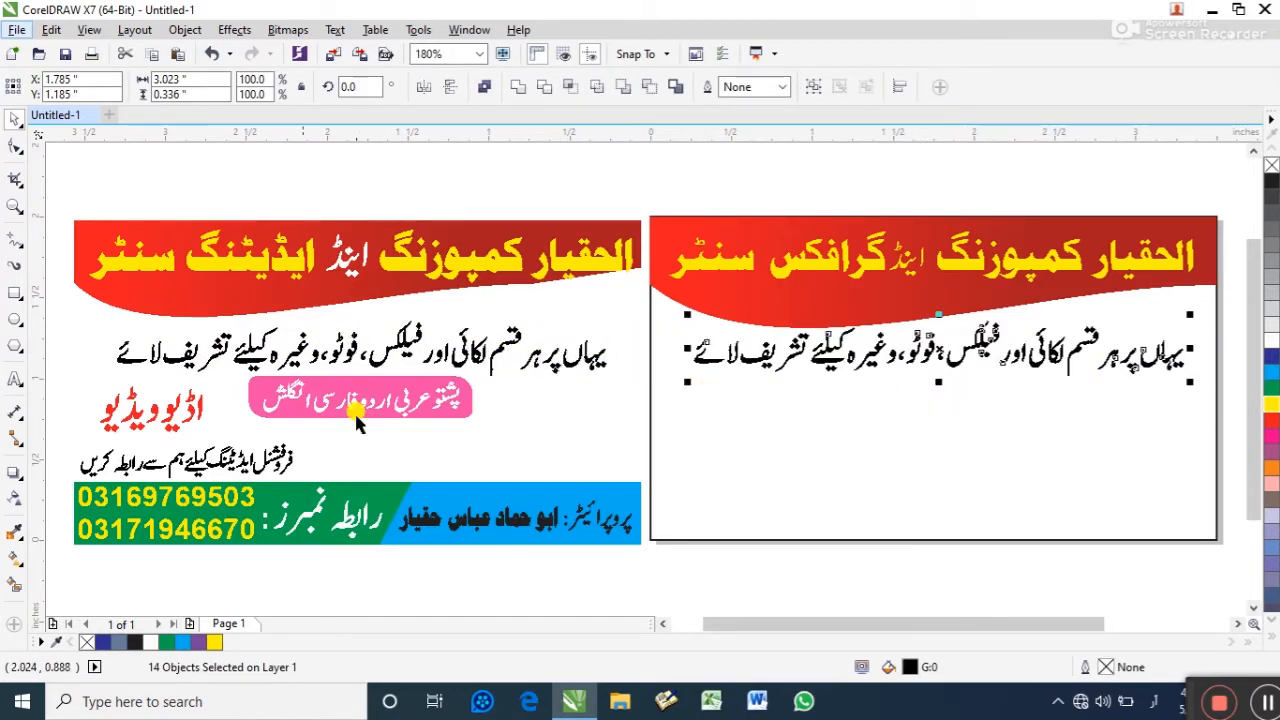
Draw a rectangle about 1.47 by 0.26 inches below the service text, modelled on the sample's pink label
click(297, 376)
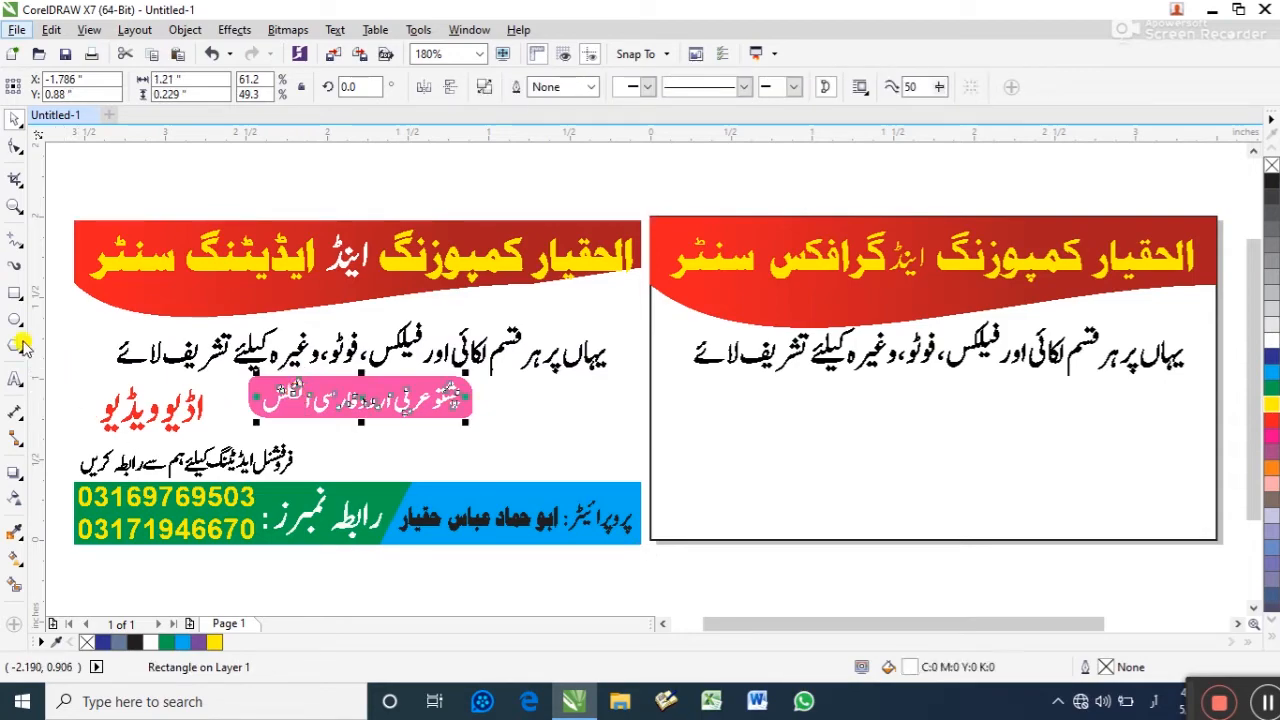
click(12, 296)
drag(847, 379, 1074, 409)
key(shift+F2)
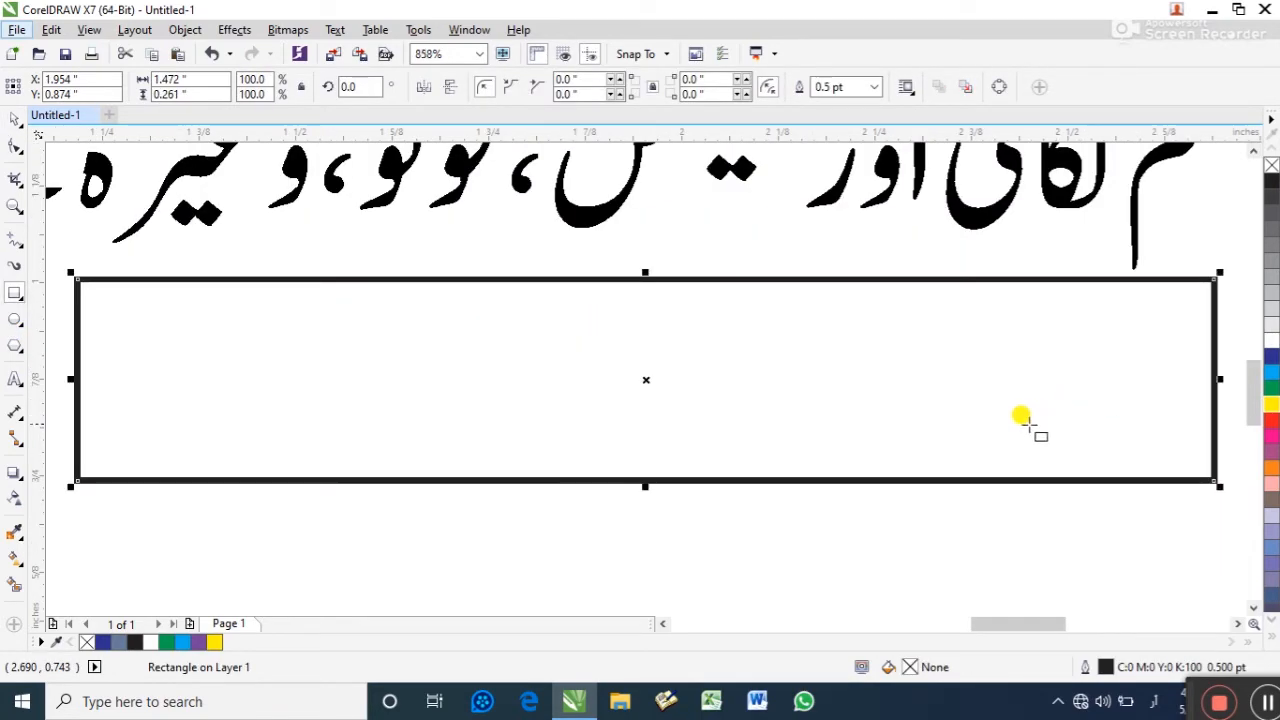
Round the rectangle's upper-right and lower-left corners to a radius of about 0.13 inches
key(F10)
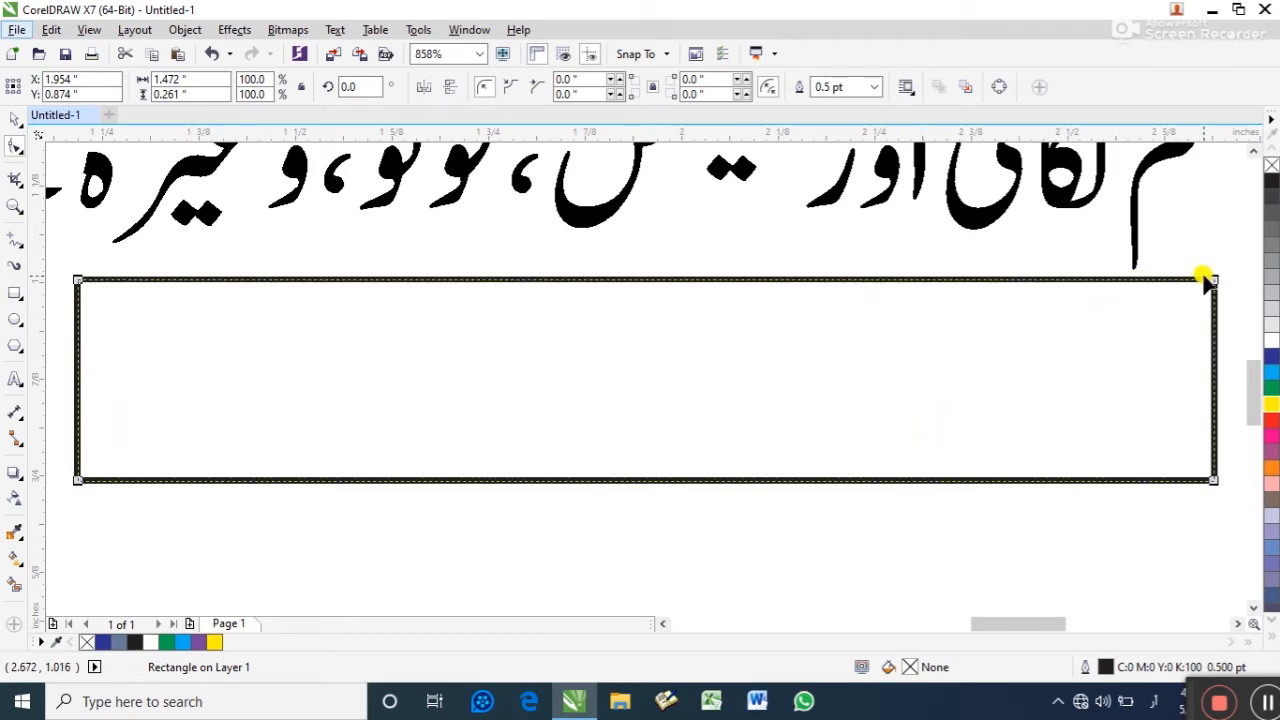
drag(1213, 283, 821, 423)
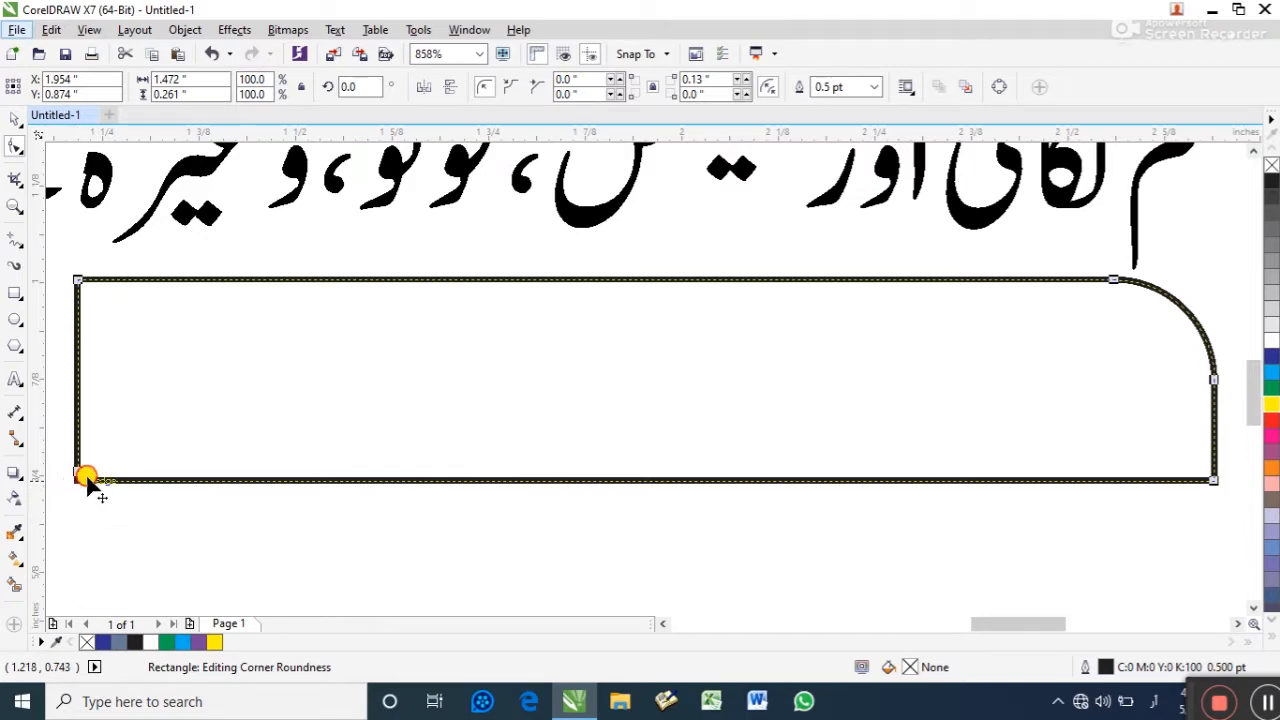
drag(86, 478, 492, 362)
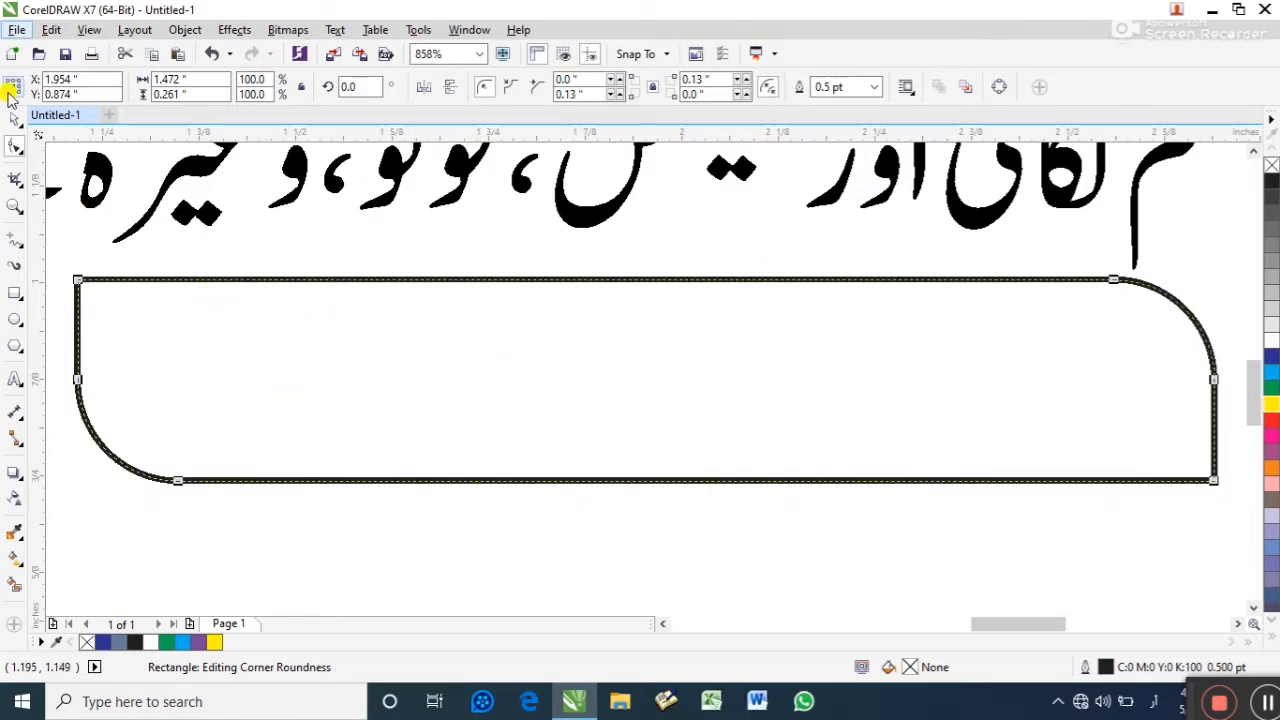
click(13, 121)
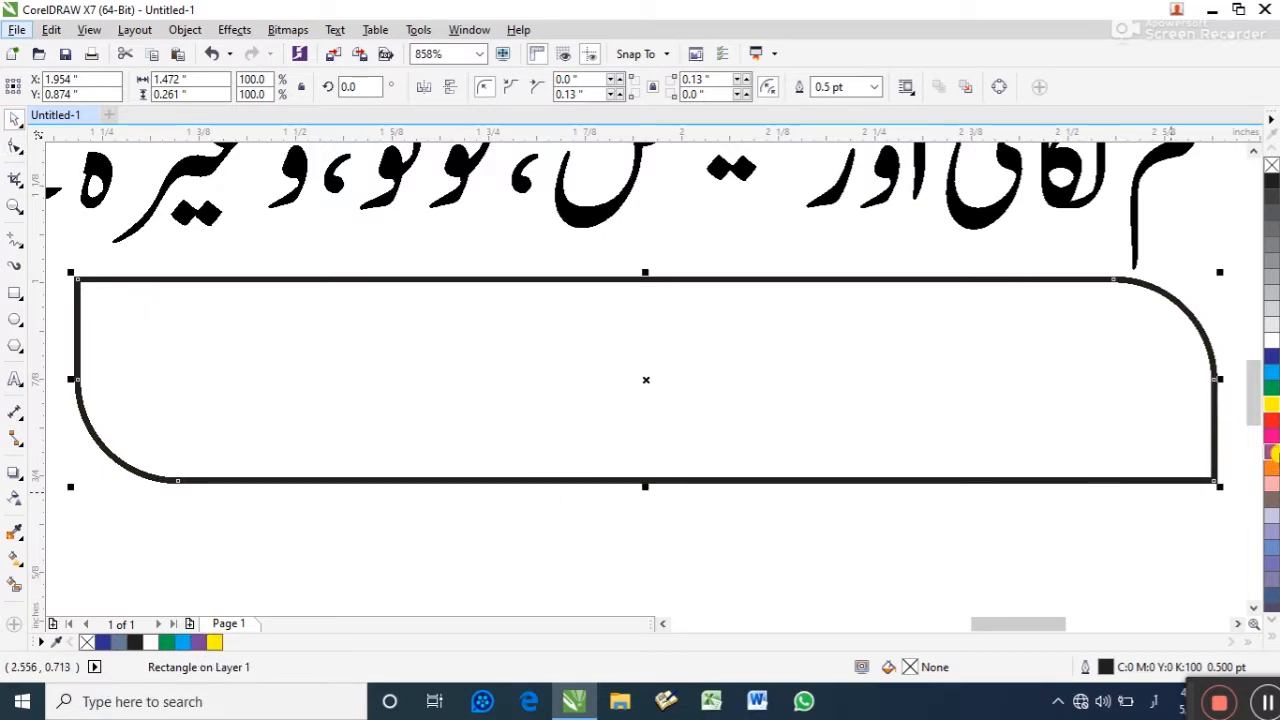
Fill the rectangle with magenta without an outline, and apply a linear fountain fill across it from left to right
click(1268, 435)
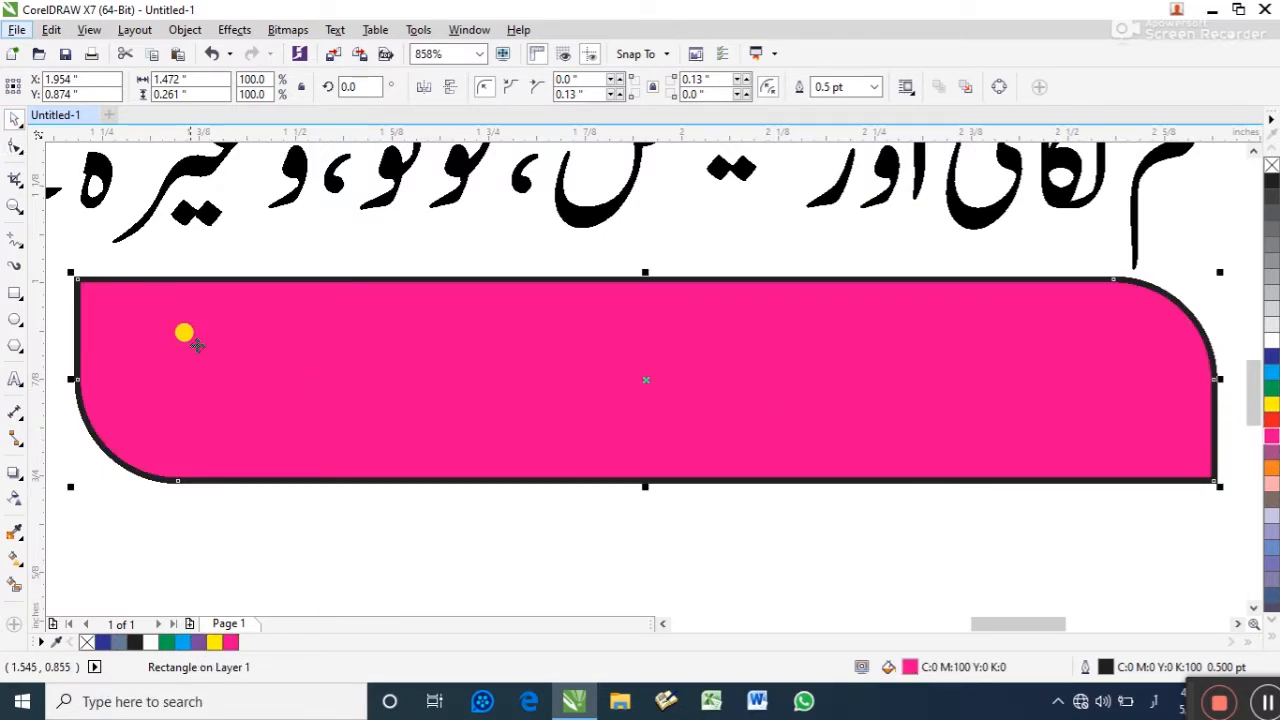
right_click(85, 642)
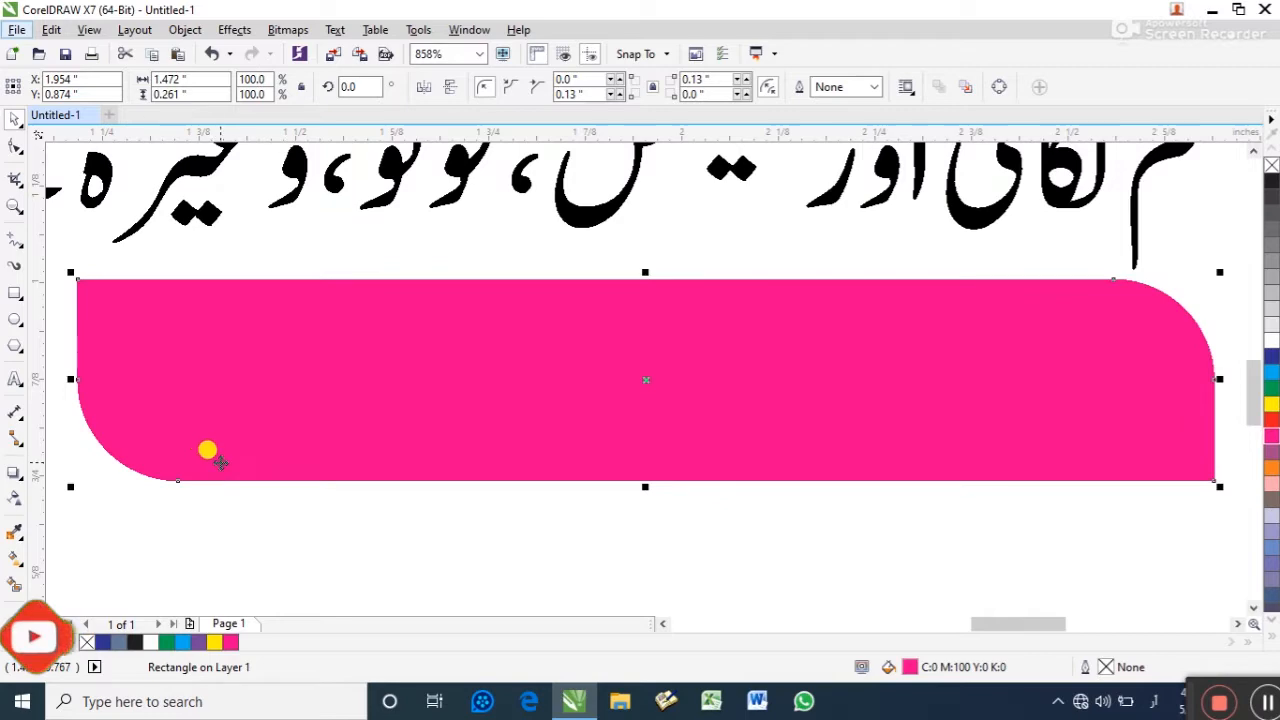
key(g)
drag(85, 367, 1213, 378)
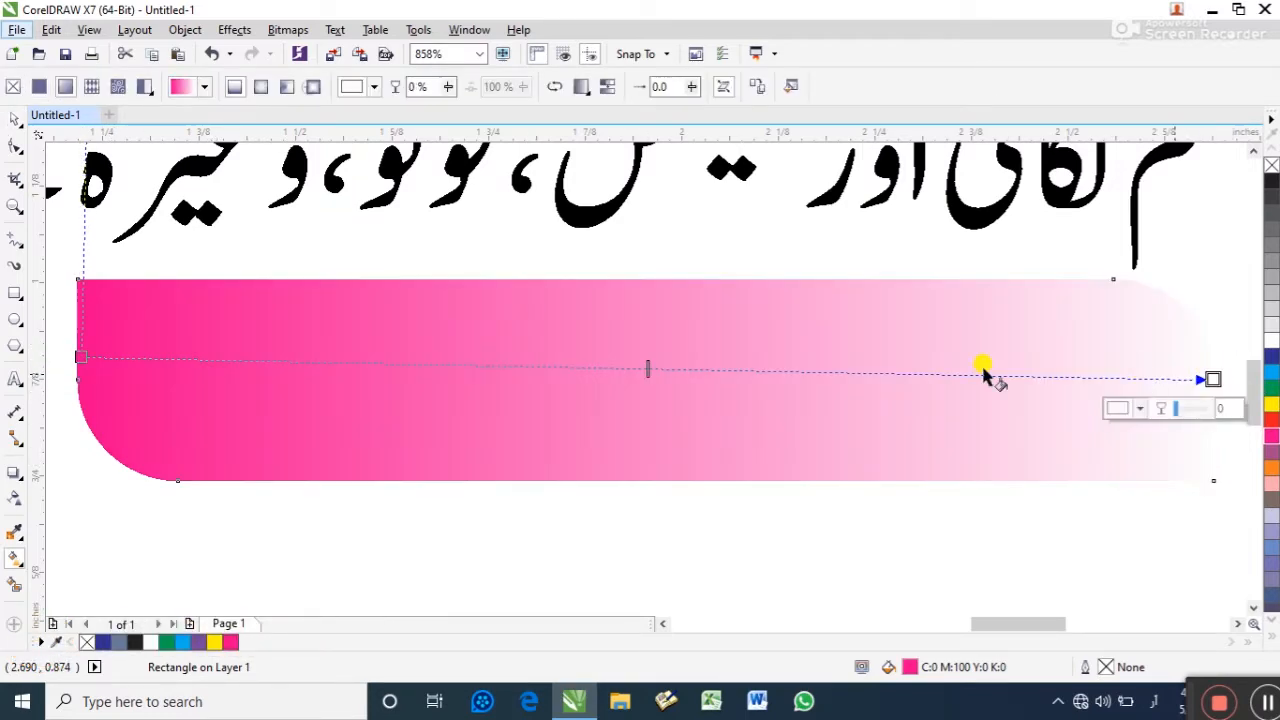
Add a middle colour stop at about 52% of the rectangle's fountain fill, recolour it vivid pink, and select the start stop
double_click(668, 368)
click(632, 398)
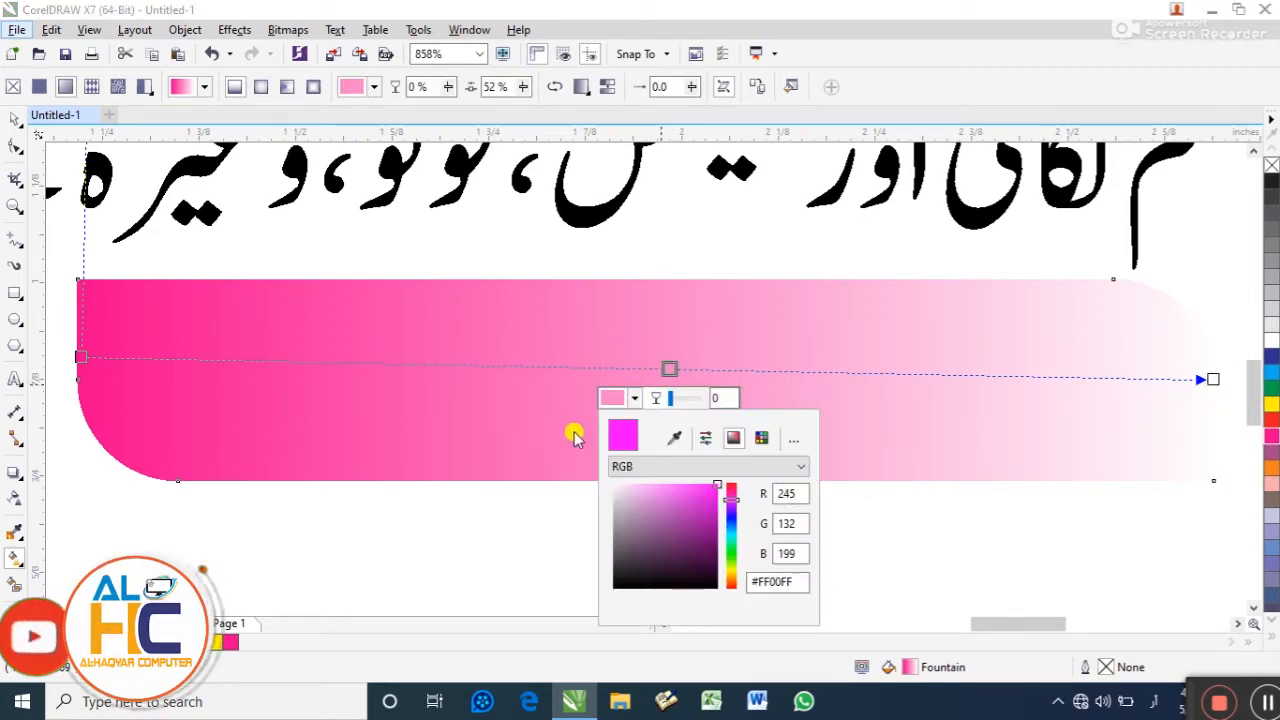
click(676, 438)
click(697, 499)
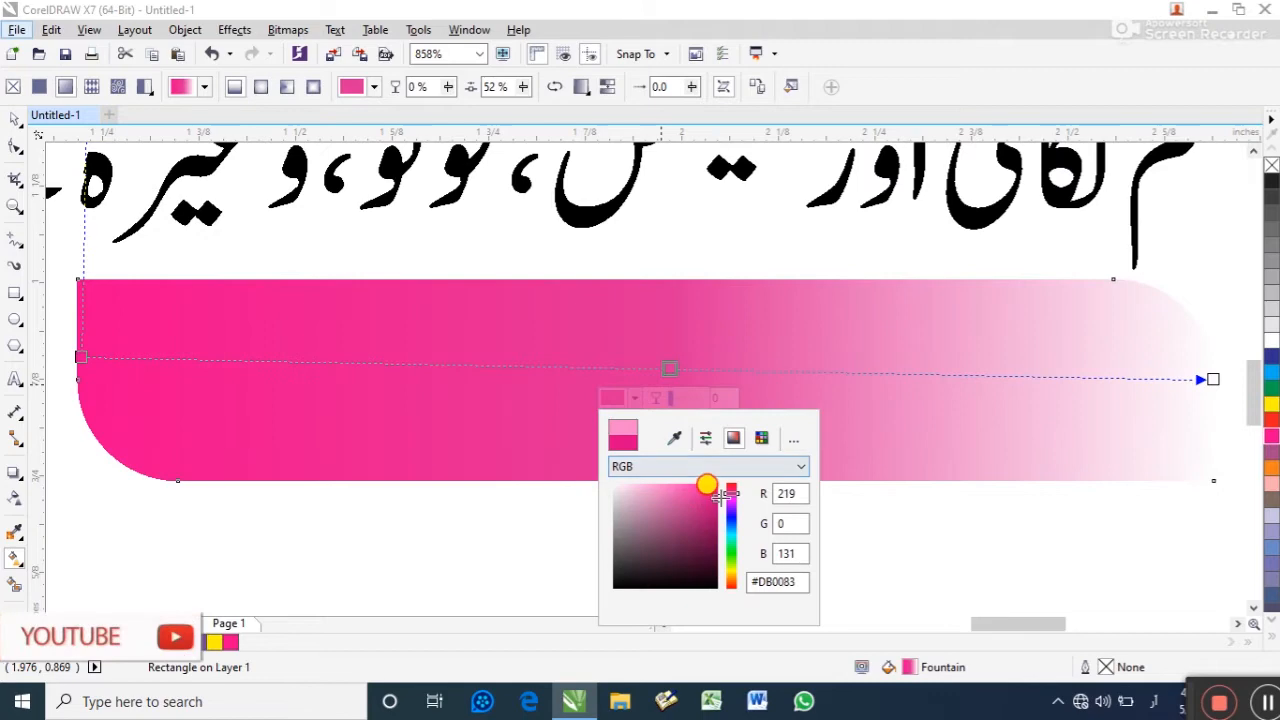
click(714, 486)
click(66, 348)
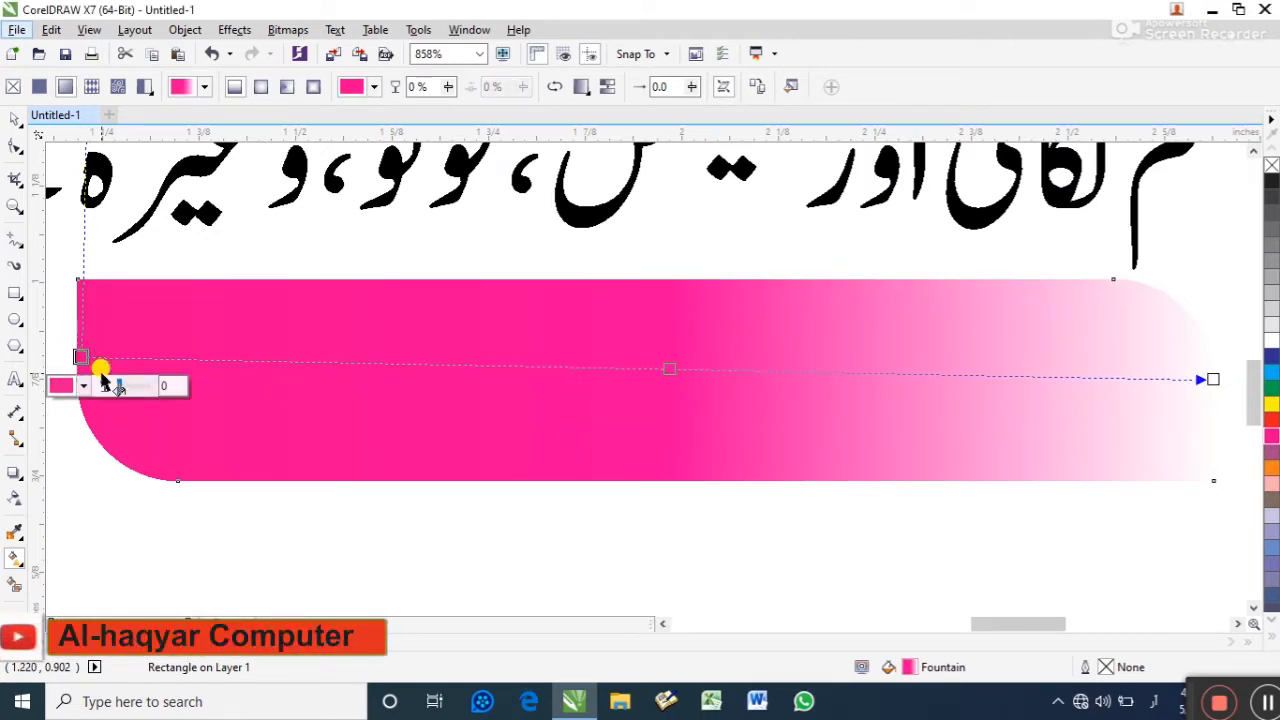
Set the start colour stop of the pink label's fountain fill to white (C0 M0 Y0 K0) and deselect the label
click(86, 389)
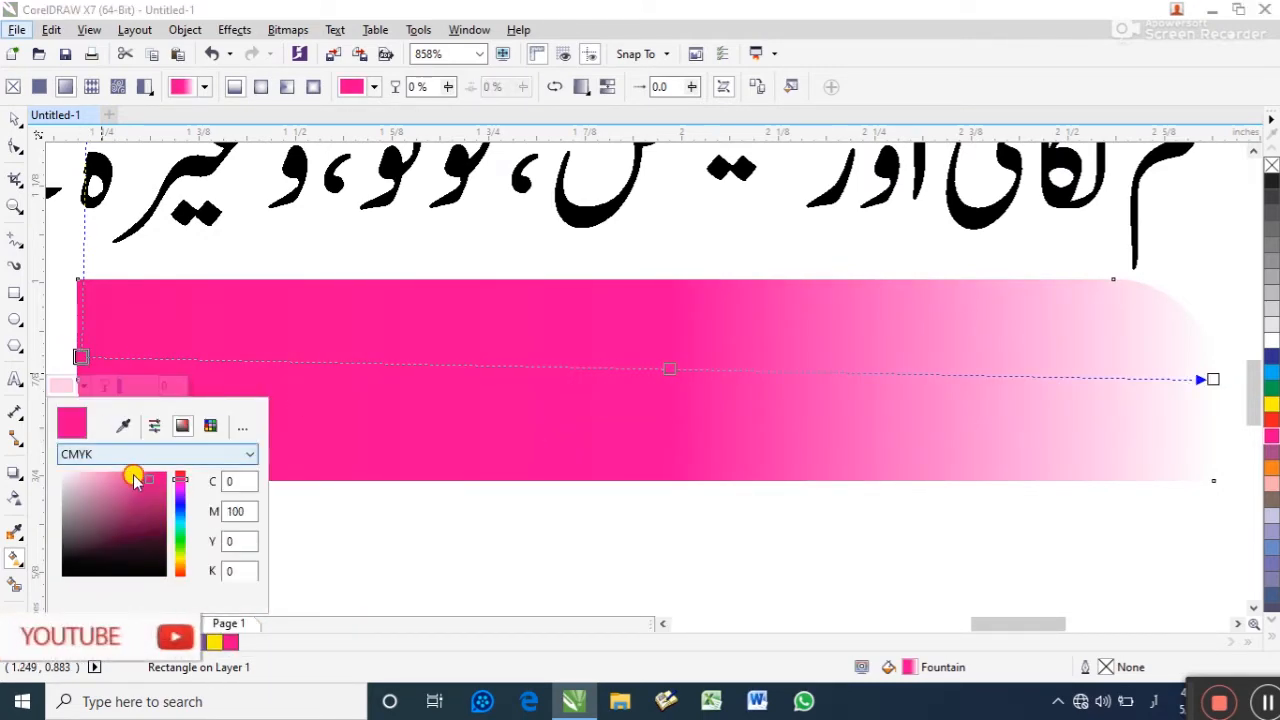
drag(134, 478, 43, 446)
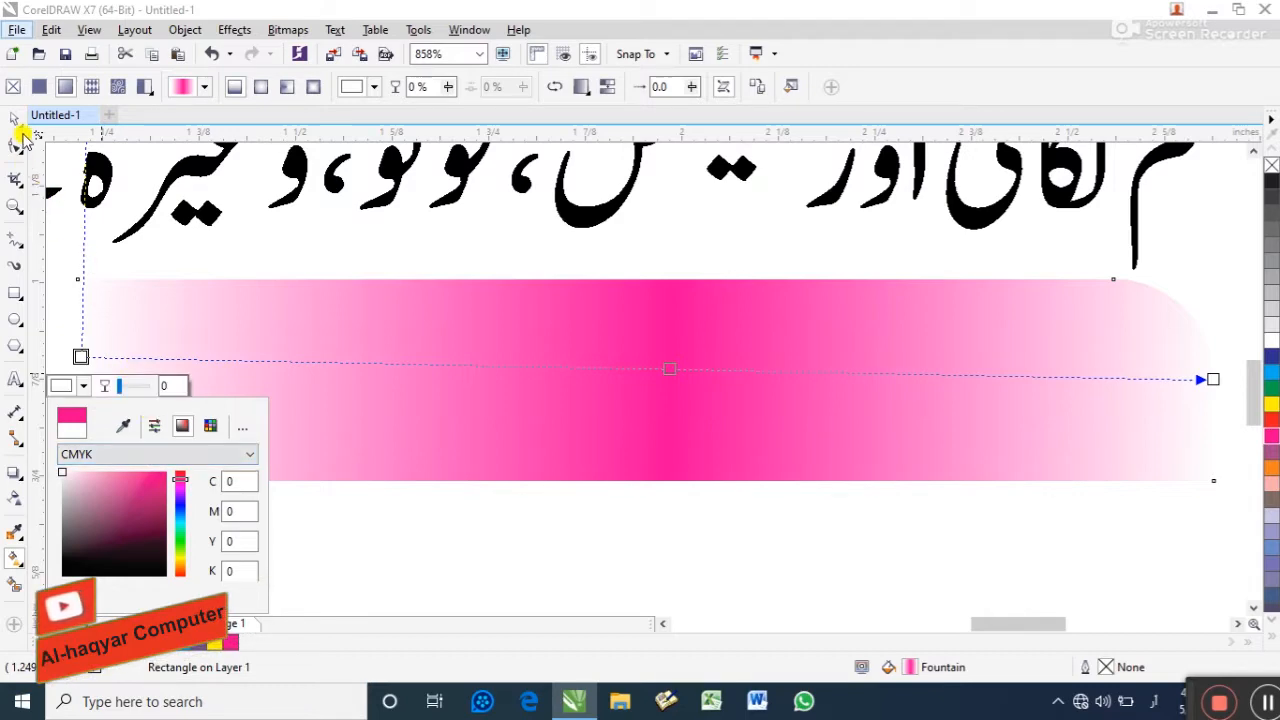
click(15, 120)
scroll(378, 358, down, 4)
click(909, 321)
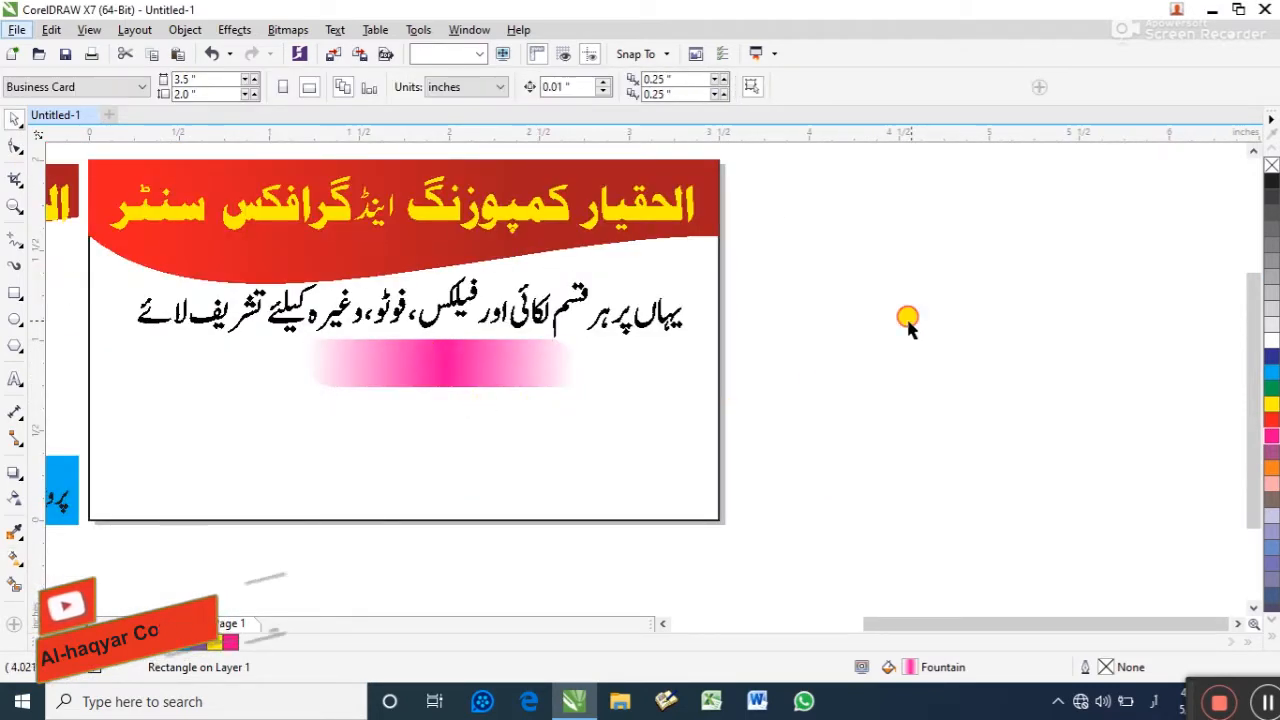
drag(909, 321, 1047, 360)
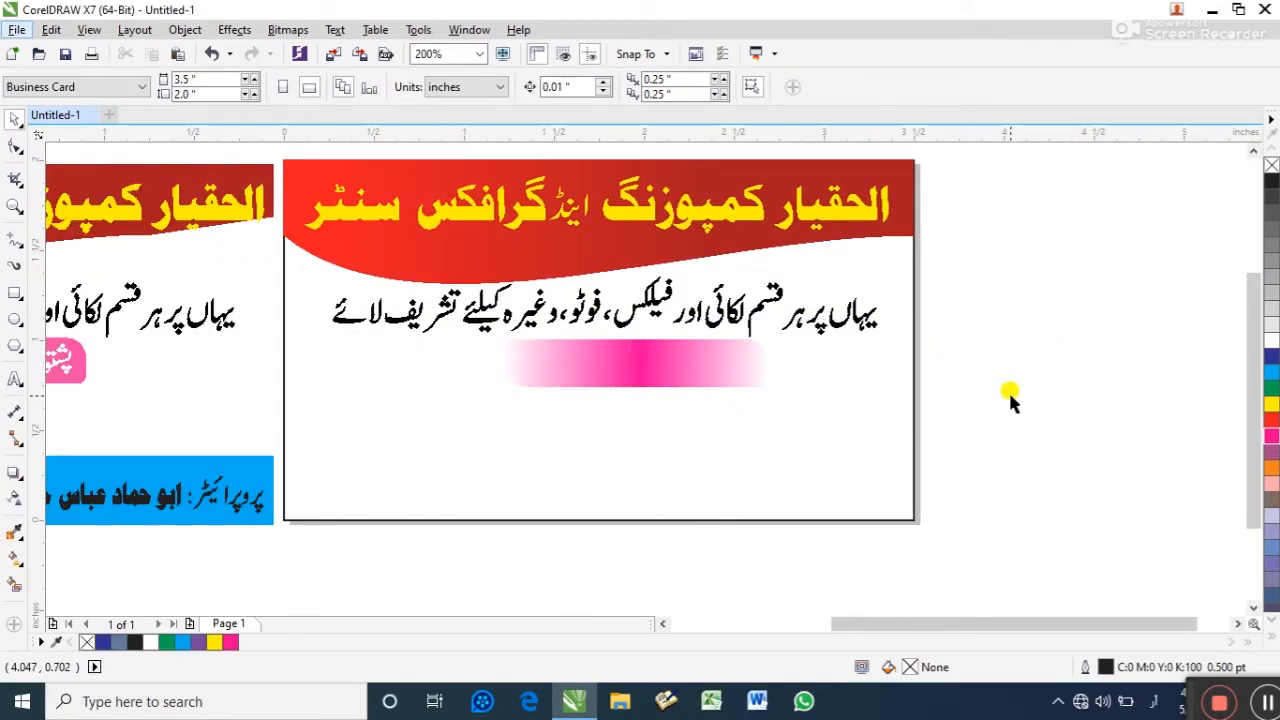
Square off the rounded corners of the pink label by reducing their radius to 0 inches
click(697, 367)
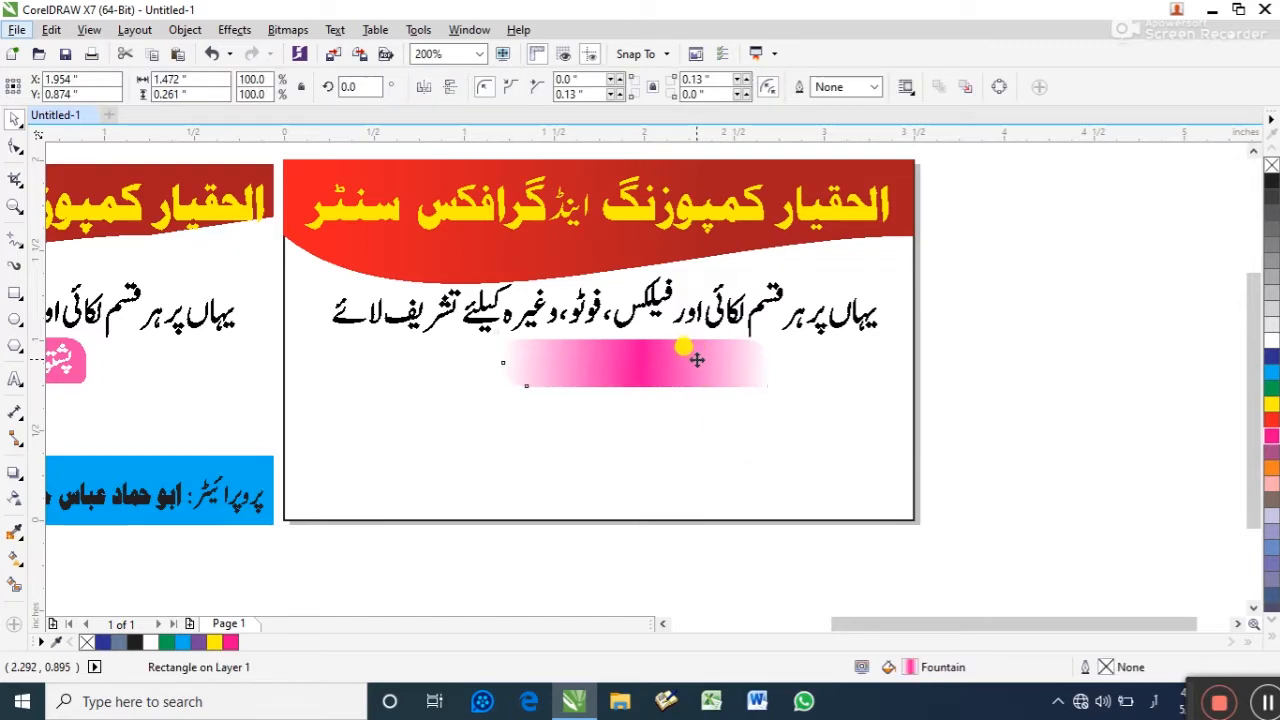
key(F10)
drag(766, 362, 228, 250)
click(14, 121)
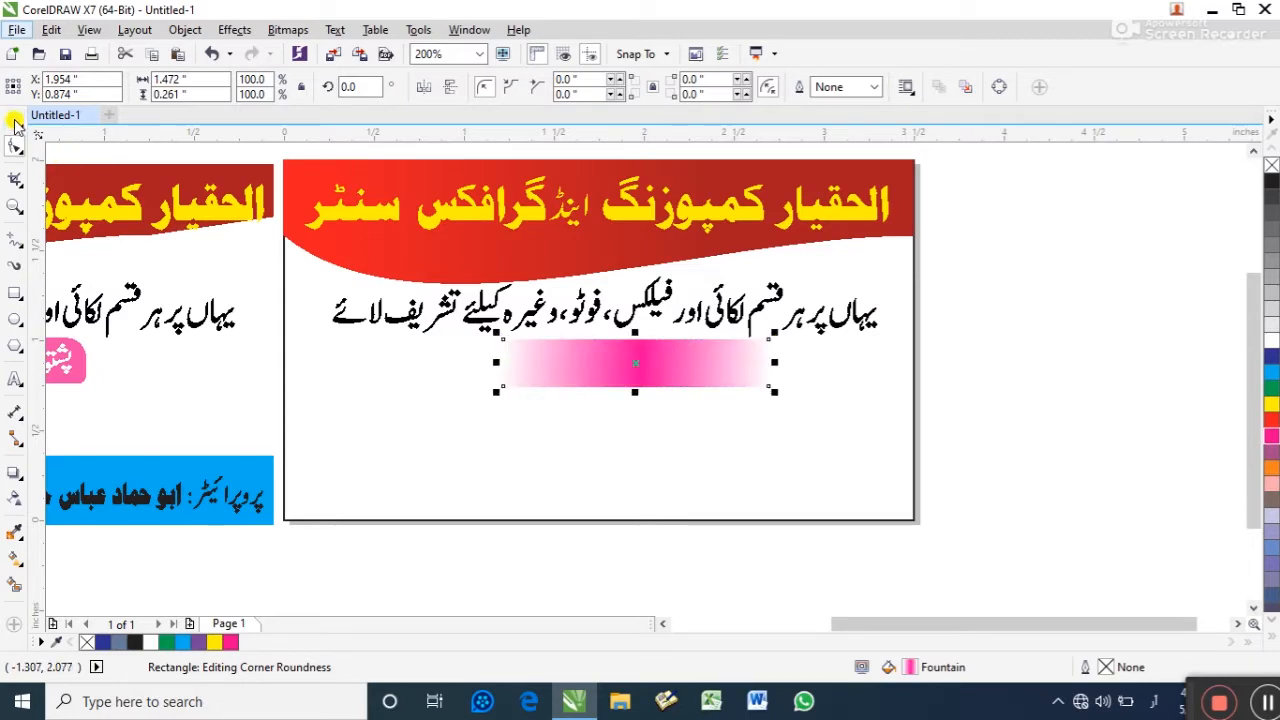
click(1081, 414)
click(644, 352)
click(1030, 352)
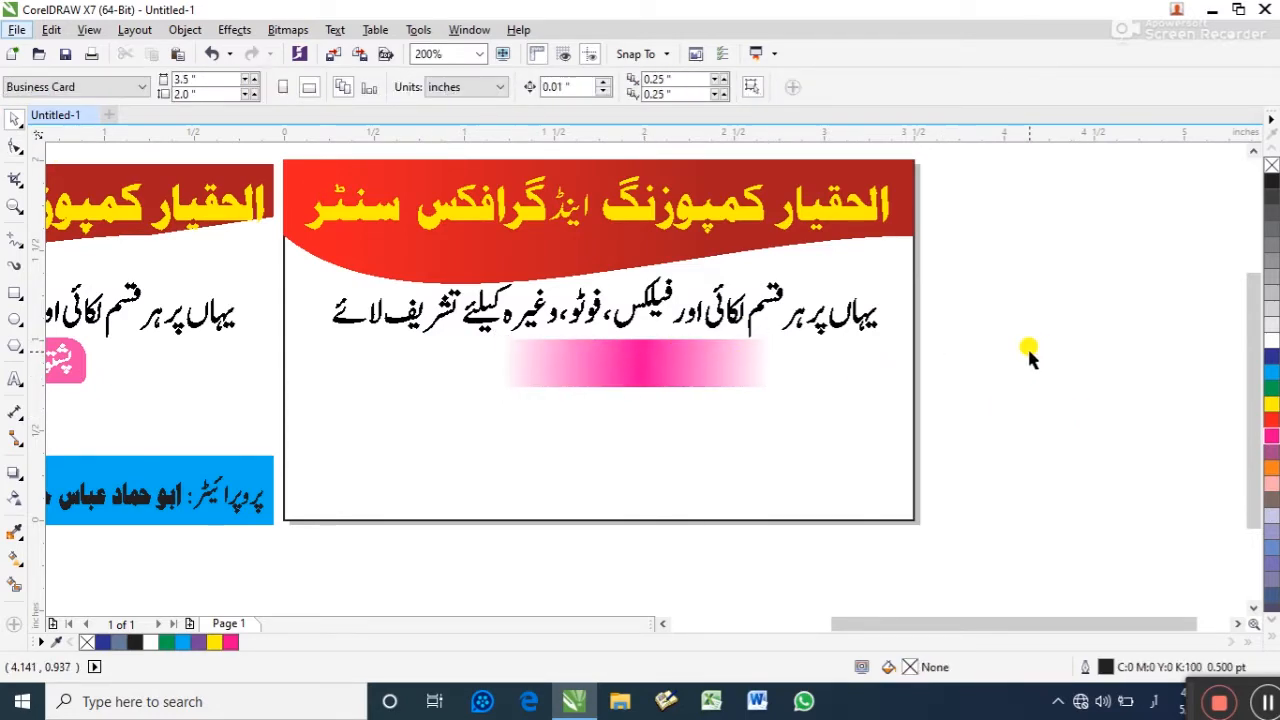
Copy the white language text "پشتو عربی اردو فارسی انگلش" from the sample's pink label onto the new gradient label
scroll(129, 391, down, 1)
drag(3, 462, 71, 525)
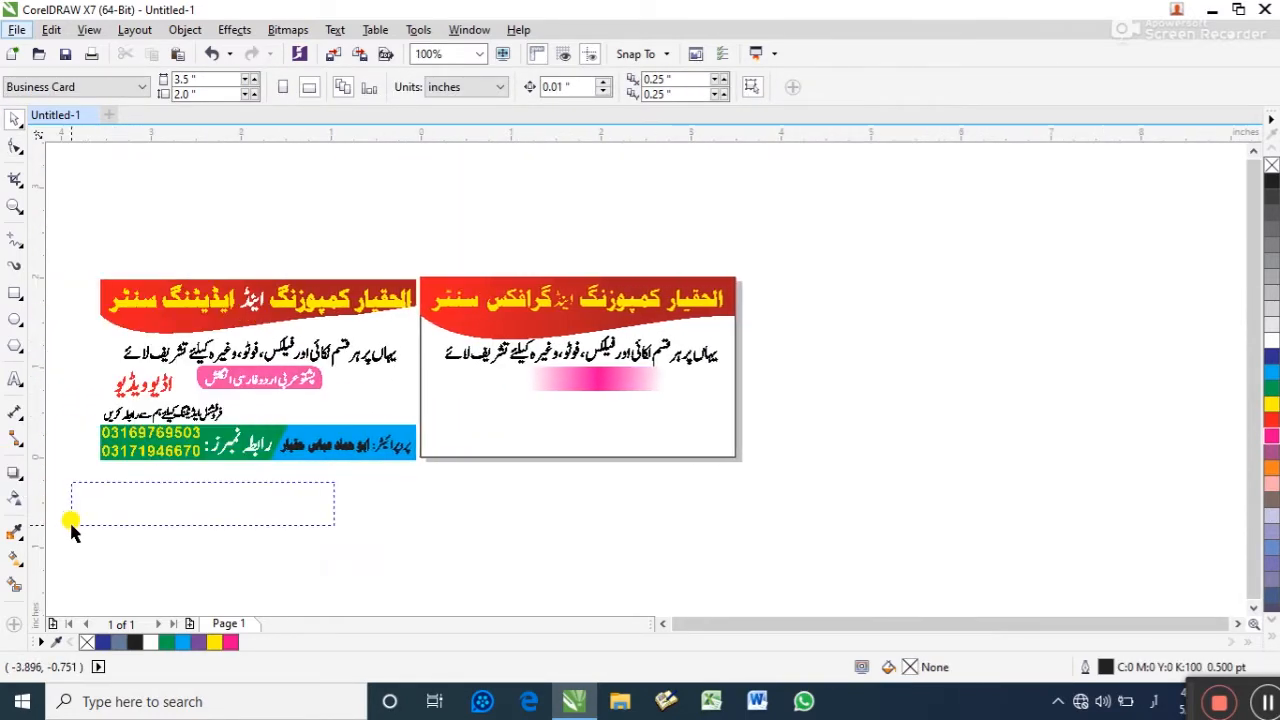
click(215, 388)
scroll(210, 384, up, 1)
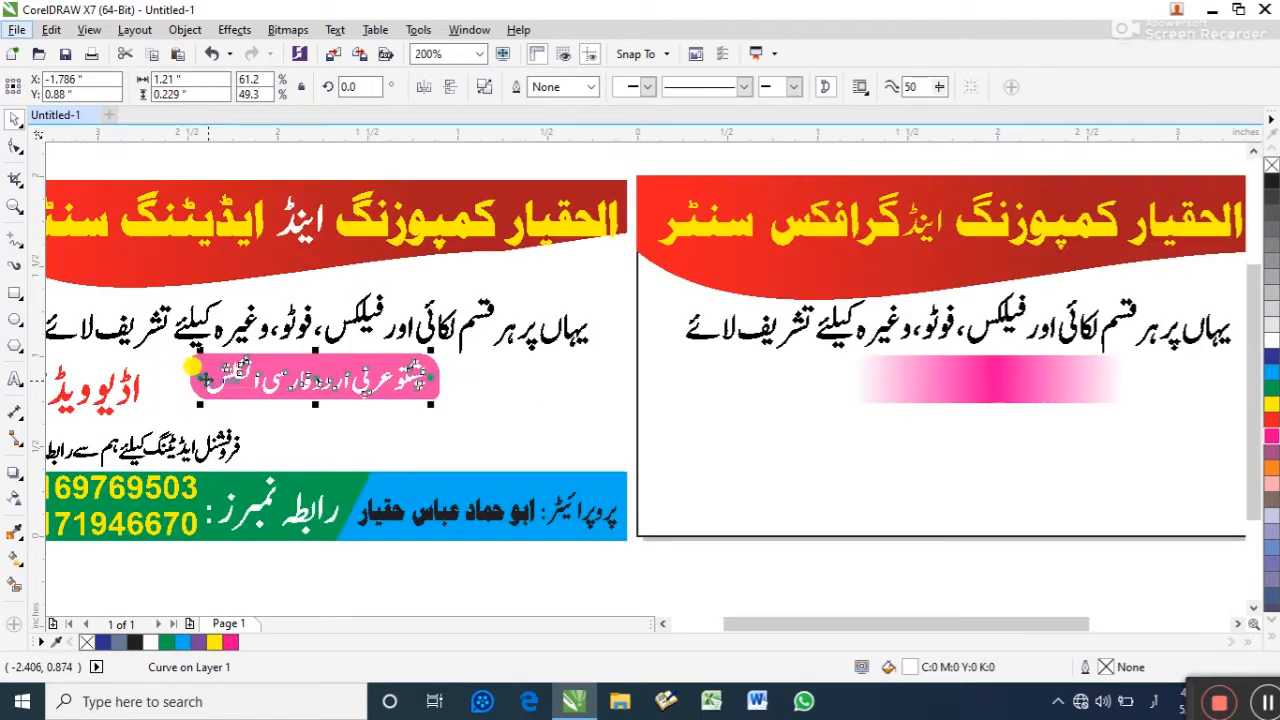
drag(208, 385, 885, 380)
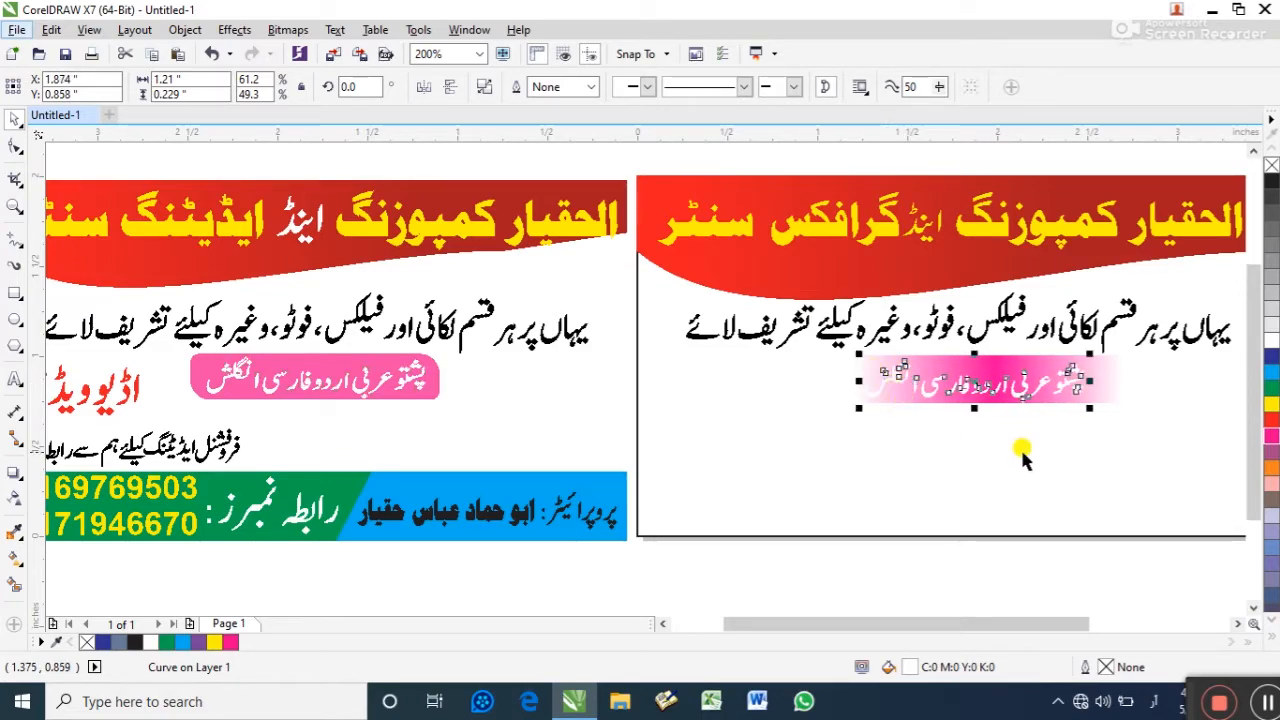
Try yellow, magenta and green fills on the copied language text and finish with blue (C100 M100 Y0 K0)
key(shift+F2)
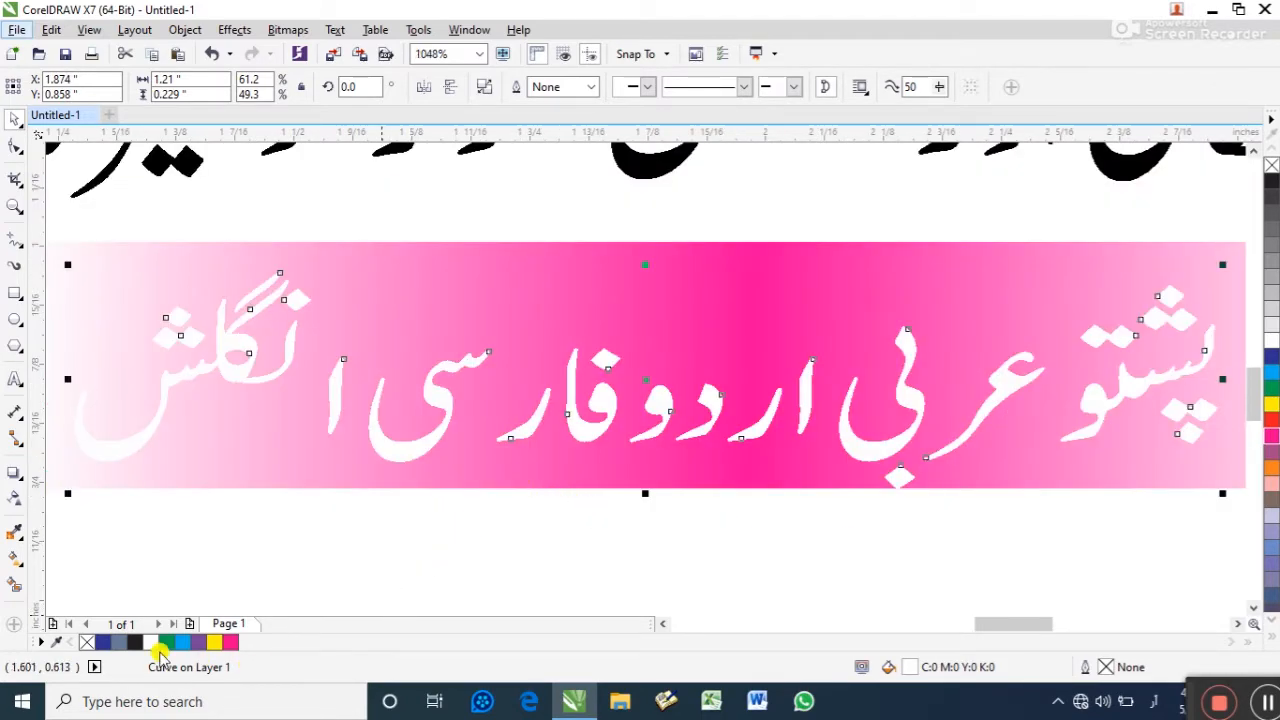
click(213, 640)
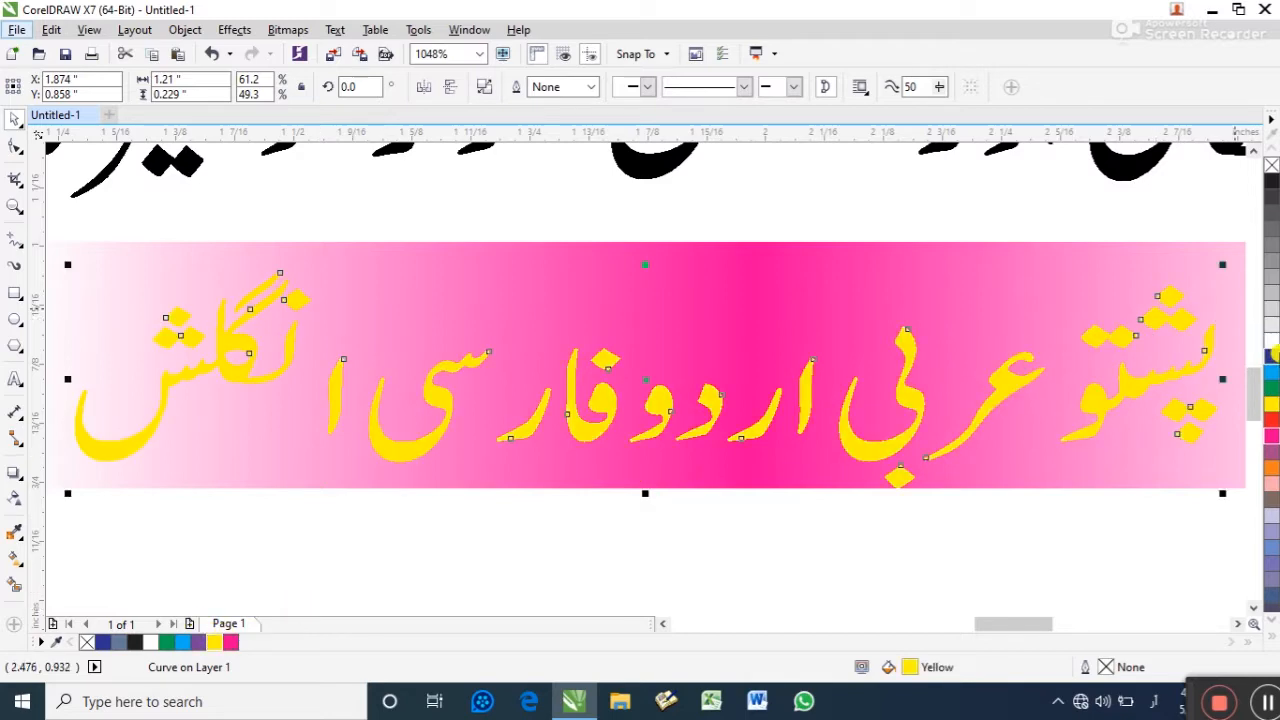
click(1271, 365)
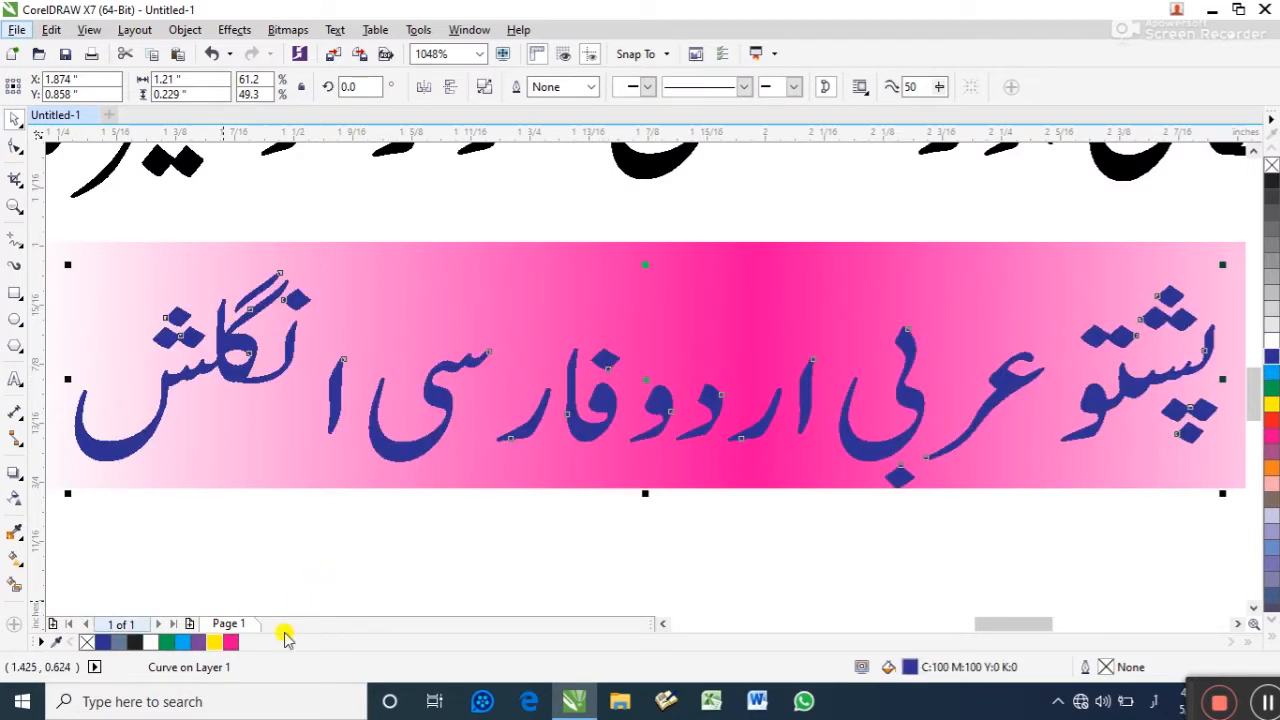
click(1272, 431)
click(1271, 403)
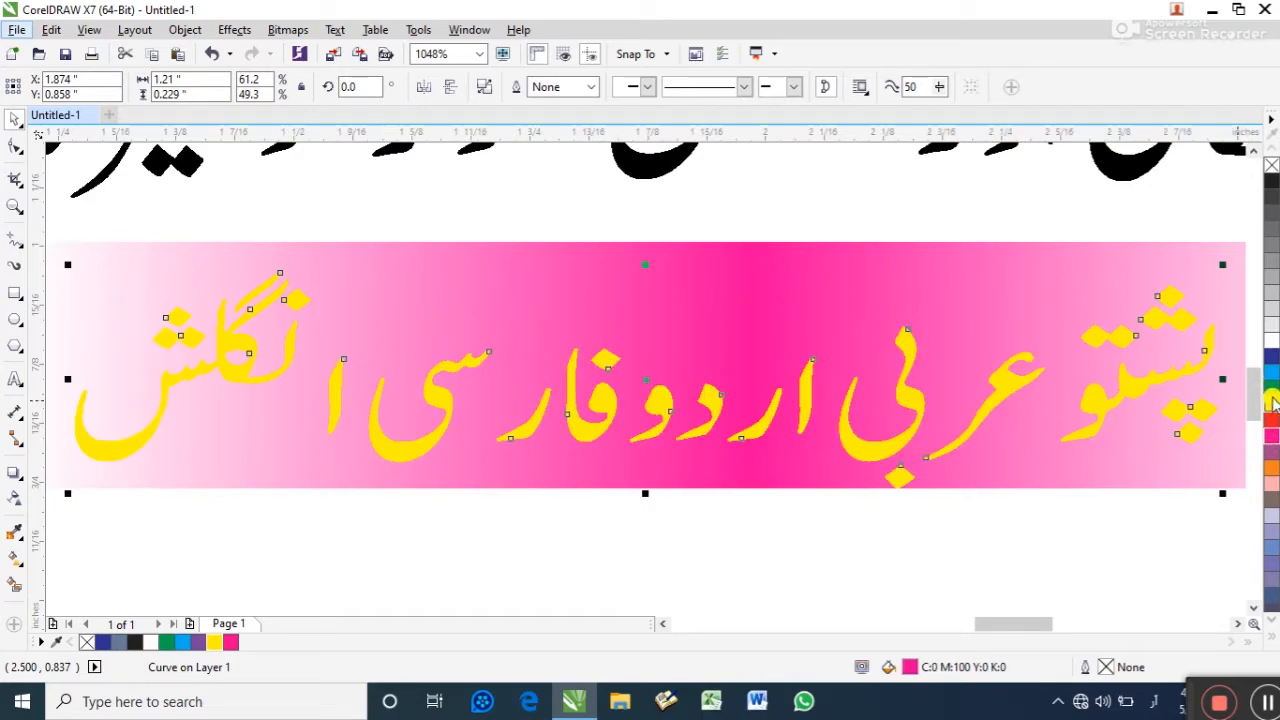
click(1271, 387)
click(1271, 365)
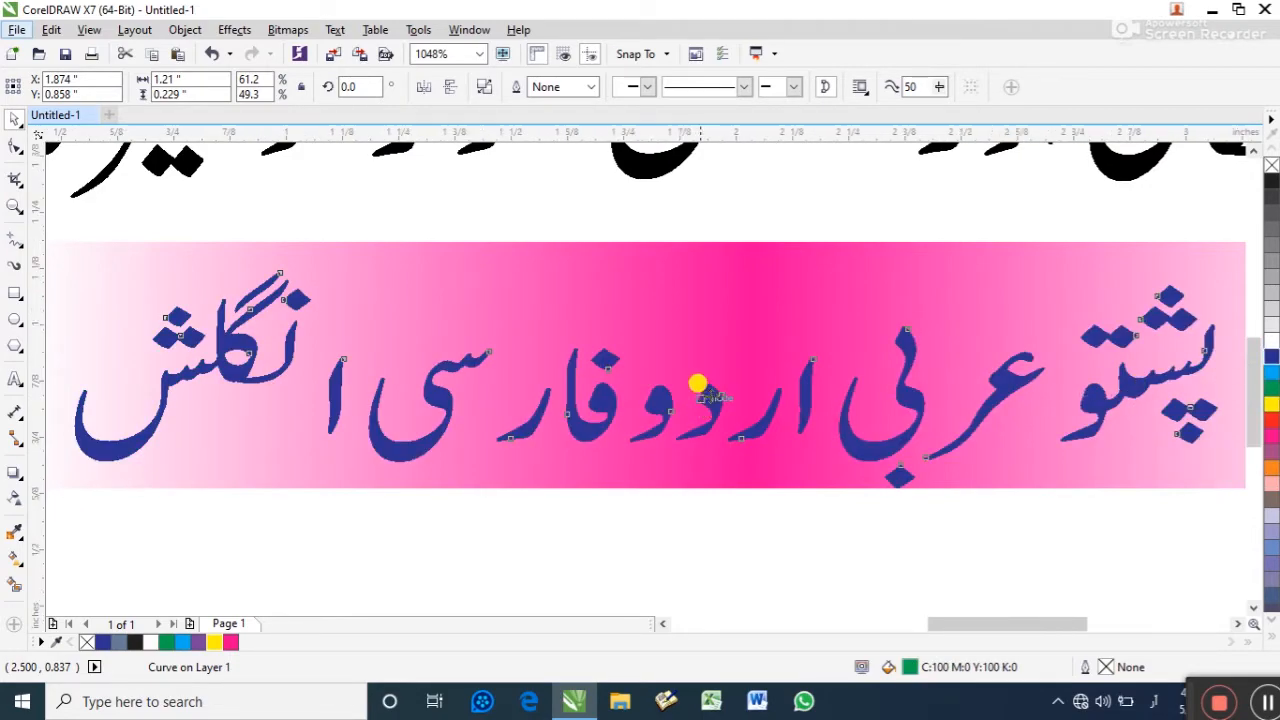
scroll(702, 360, down, 3)
click(1146, 351)
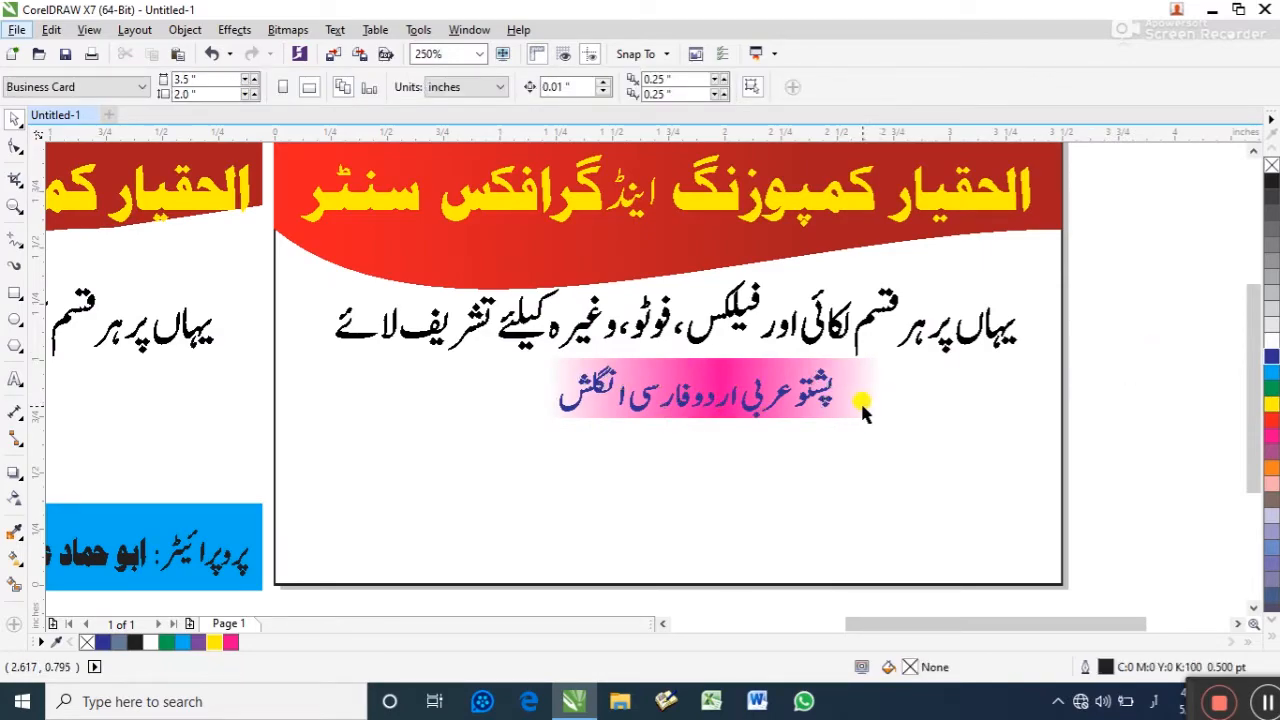
Draw a rectangle about 0.97 by 0.33 inches against the card's left edge, below the service text
scroll(1113, 371, down, 1)
scroll(1118, 368, up, 1)
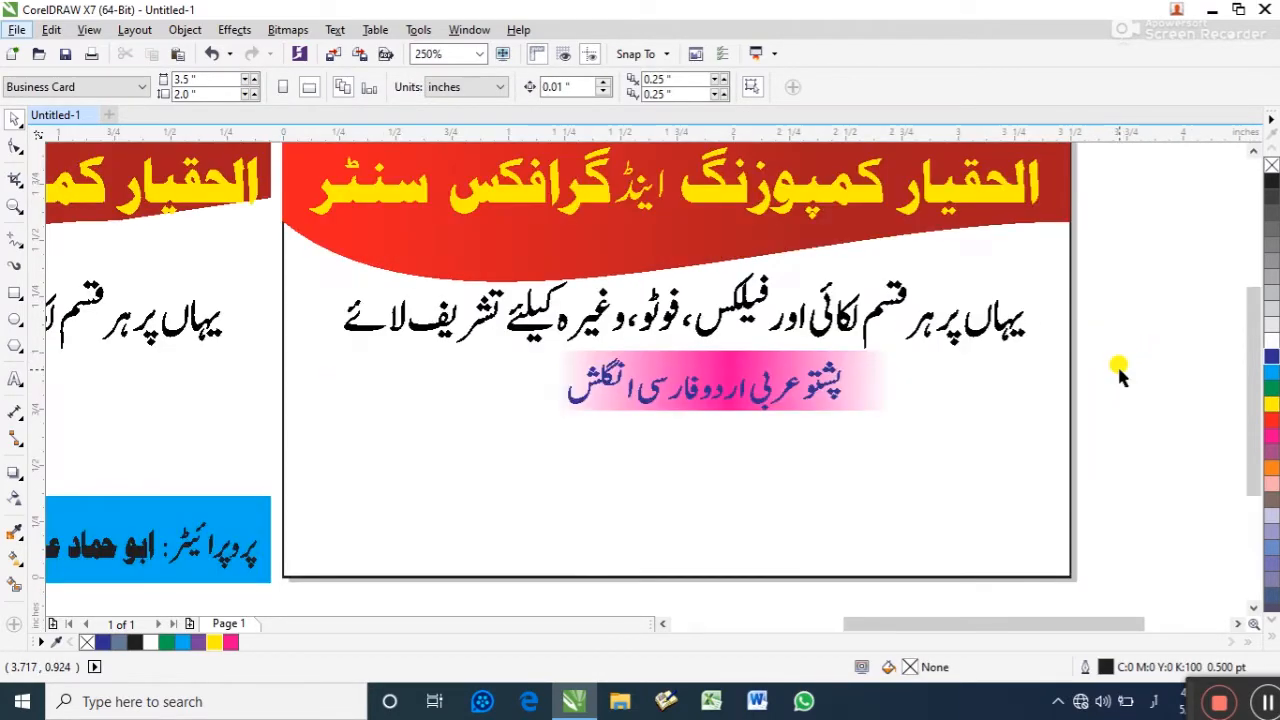
scroll(1106, 367, down, 1)
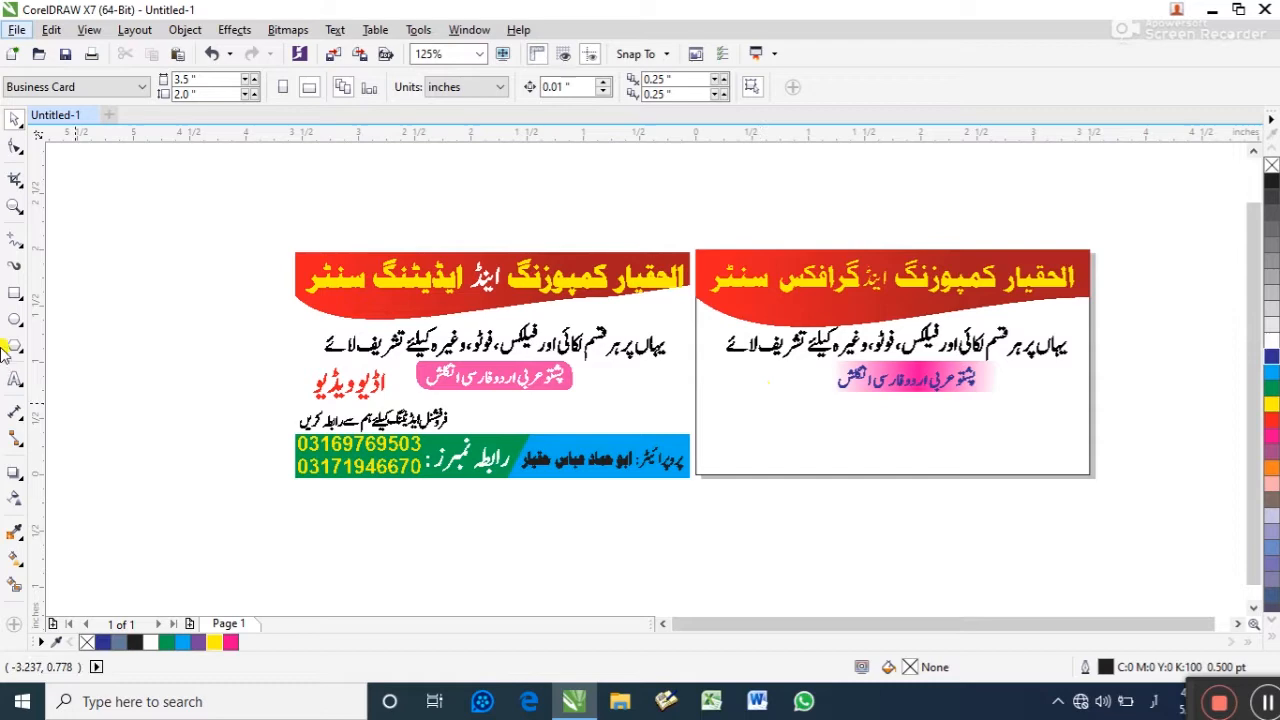
click(22, 321)
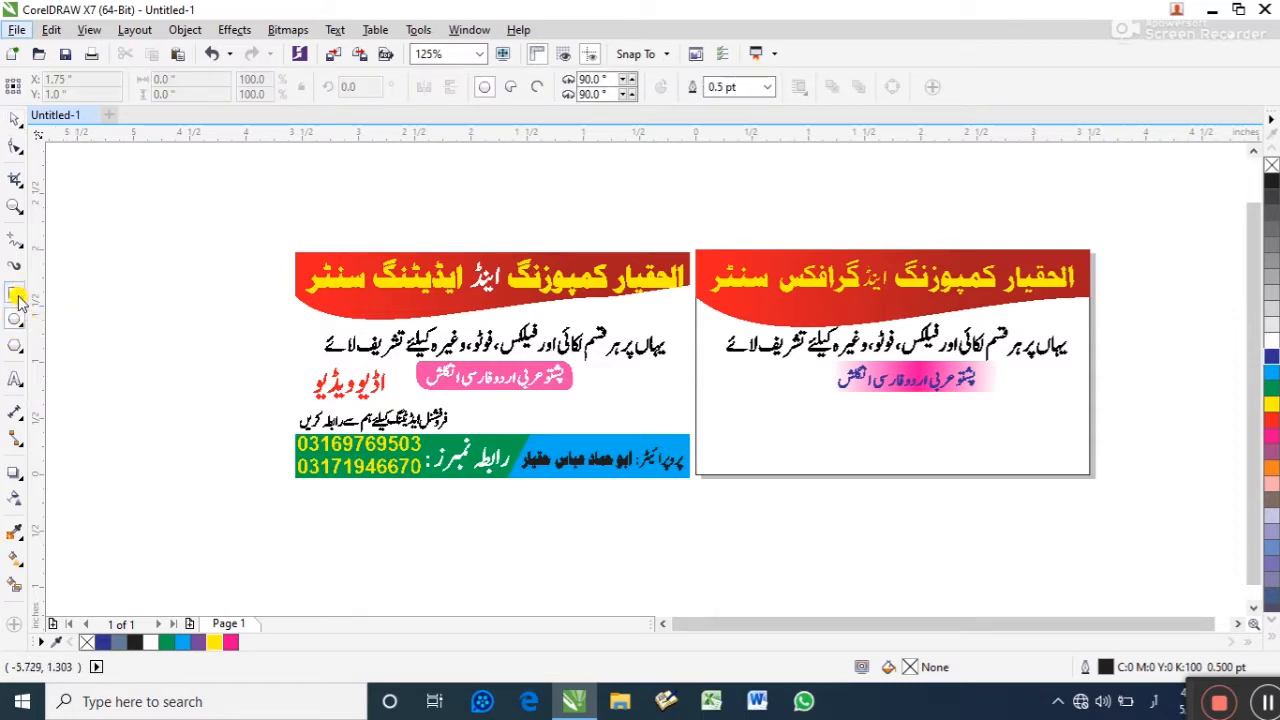
click(16, 296)
drag(705, 372, 805, 405)
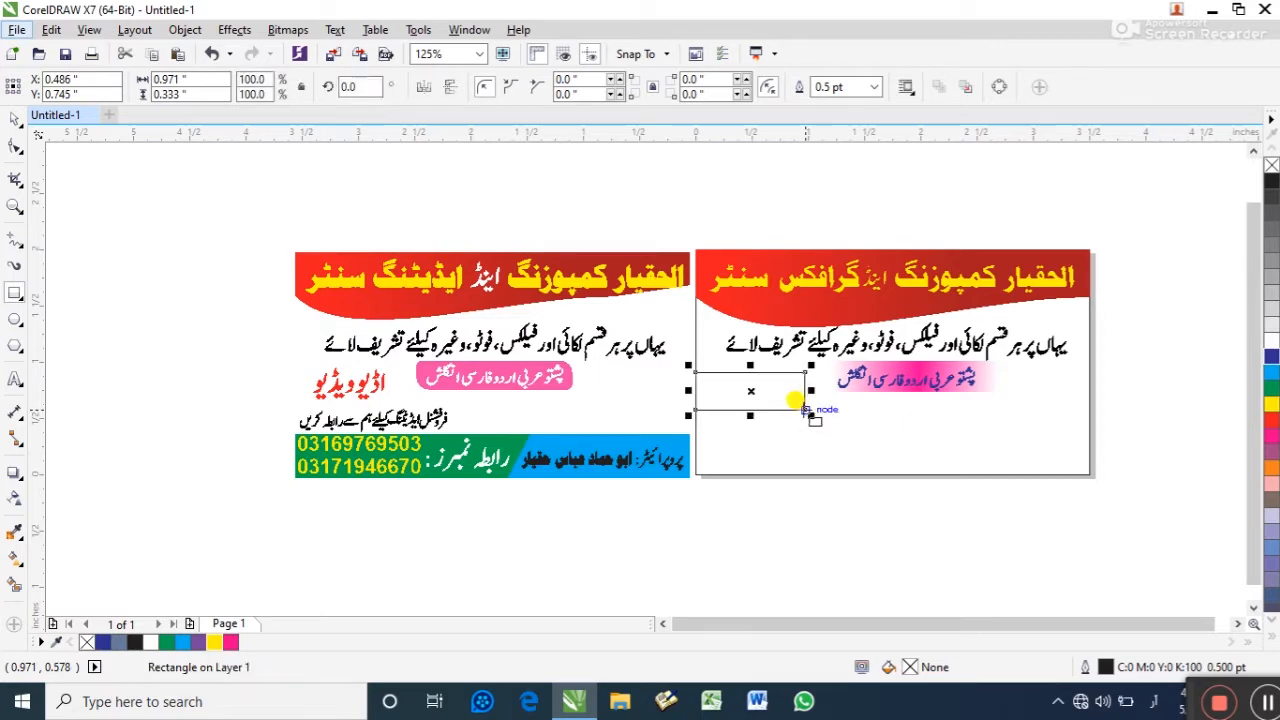
key(shift+F2)
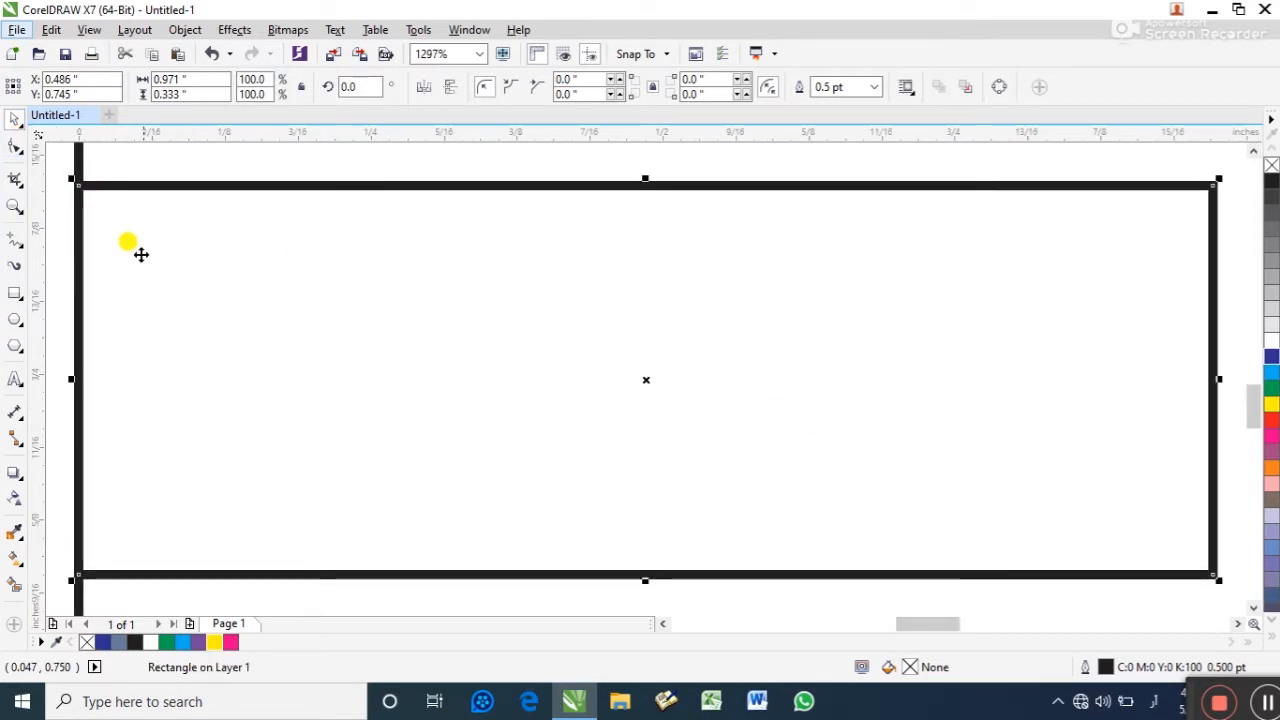
Round the two right-hand corners of the new rectangle to a radius of about 0.167 inches
drag(189, 257, 340, 269)
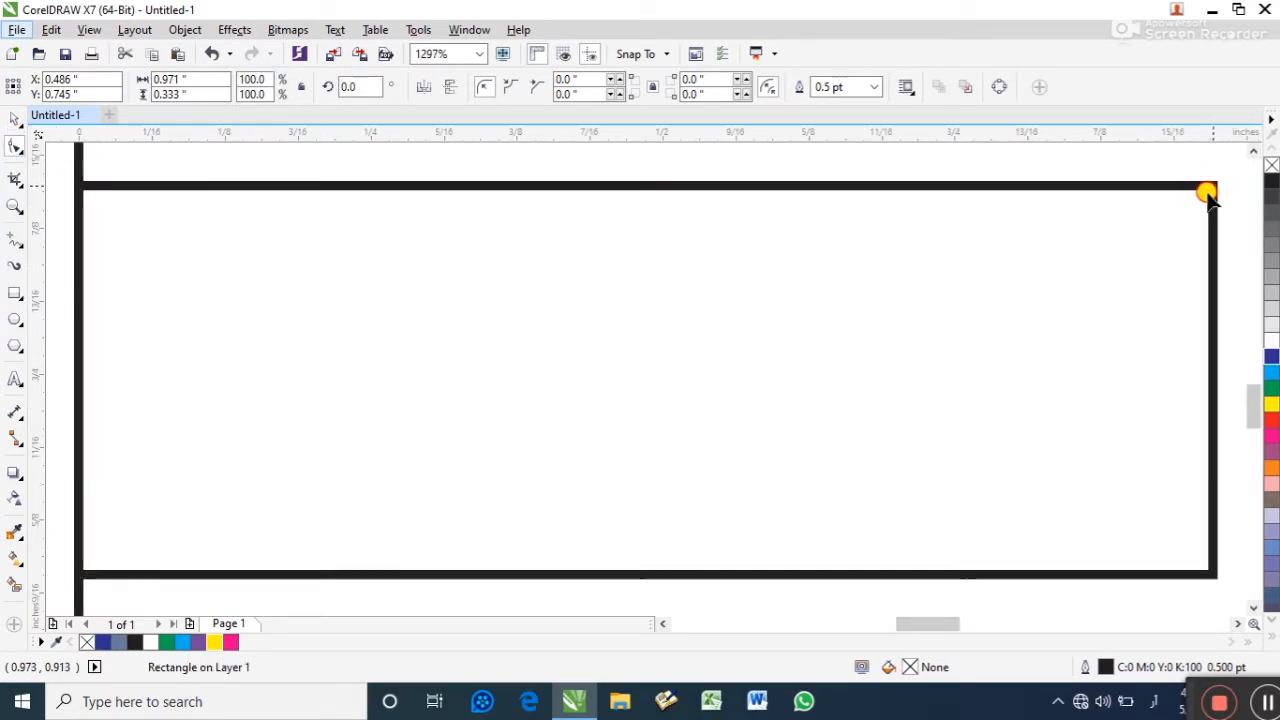
drag(1206, 189, 485, 505)
drag(1222, 574, 322, 311)
click(11, 122)
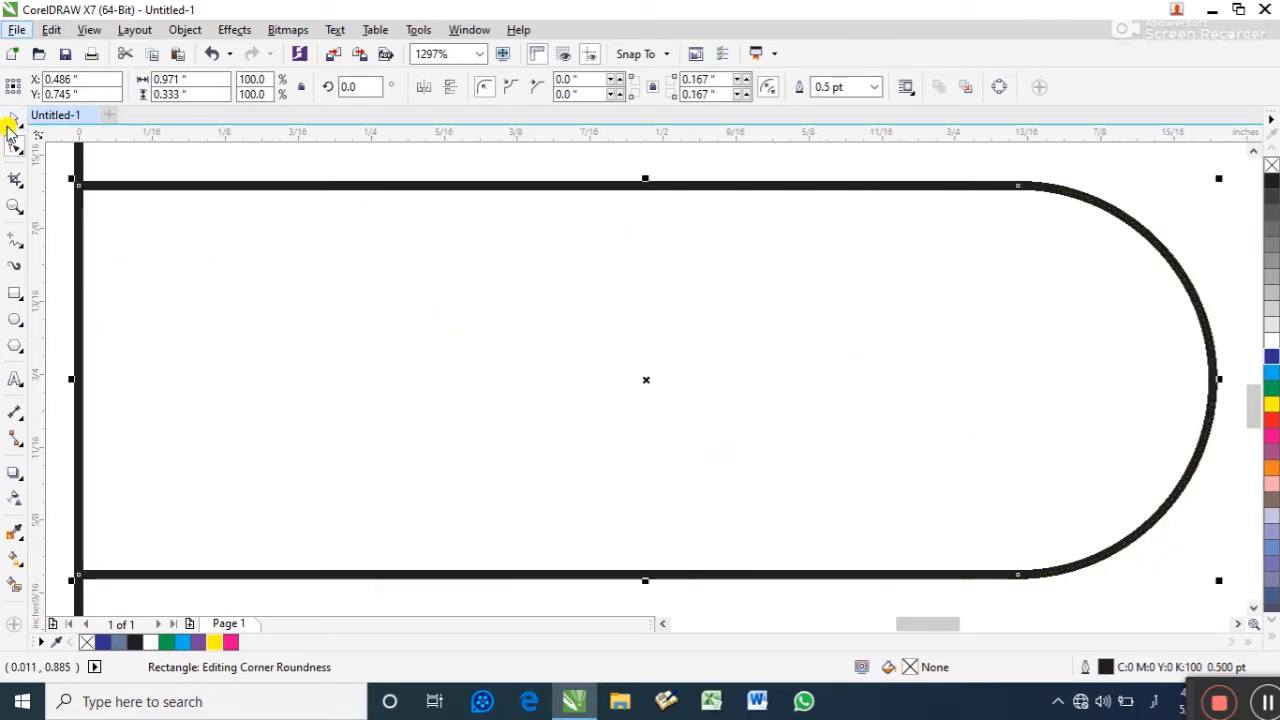
Copy the red text "اڈیو ویڈیو" from the sample card into the rounded rectangle on the new card
scroll(402, 248, down, 2)
scroll(200, 285, down, 1)
drag(213, 455, 73, 435)
click(127, 281)
drag(127, 281, 605, 285)
click(566, 457)
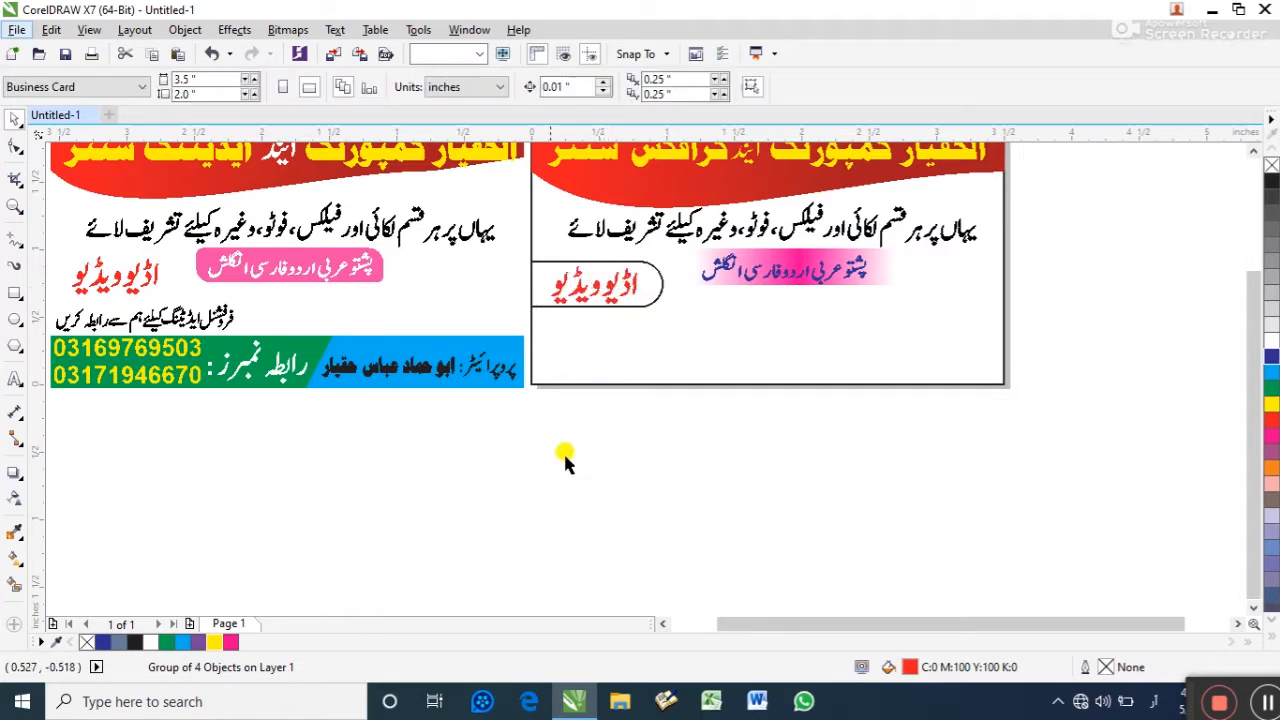
Try a cyan fill on the rounded rectangle behind the red text, settle on white, and deselect it
click(652, 291)
click(652, 291)
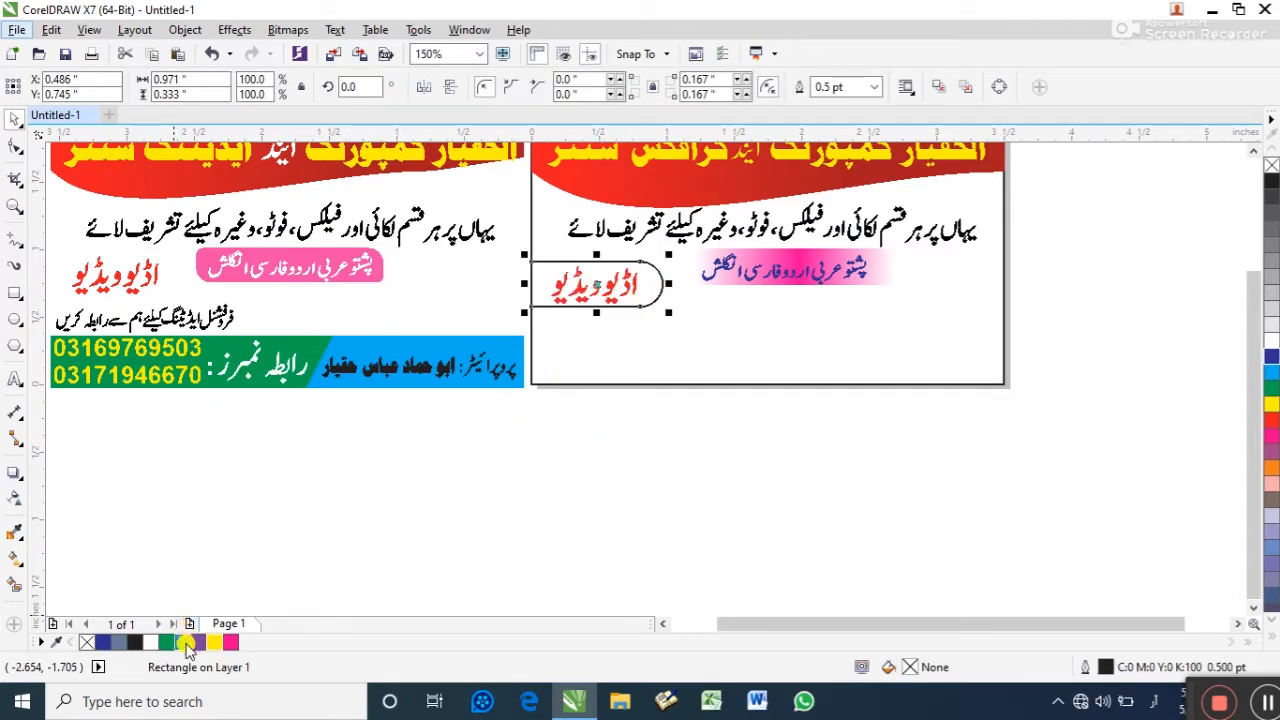
click(182, 642)
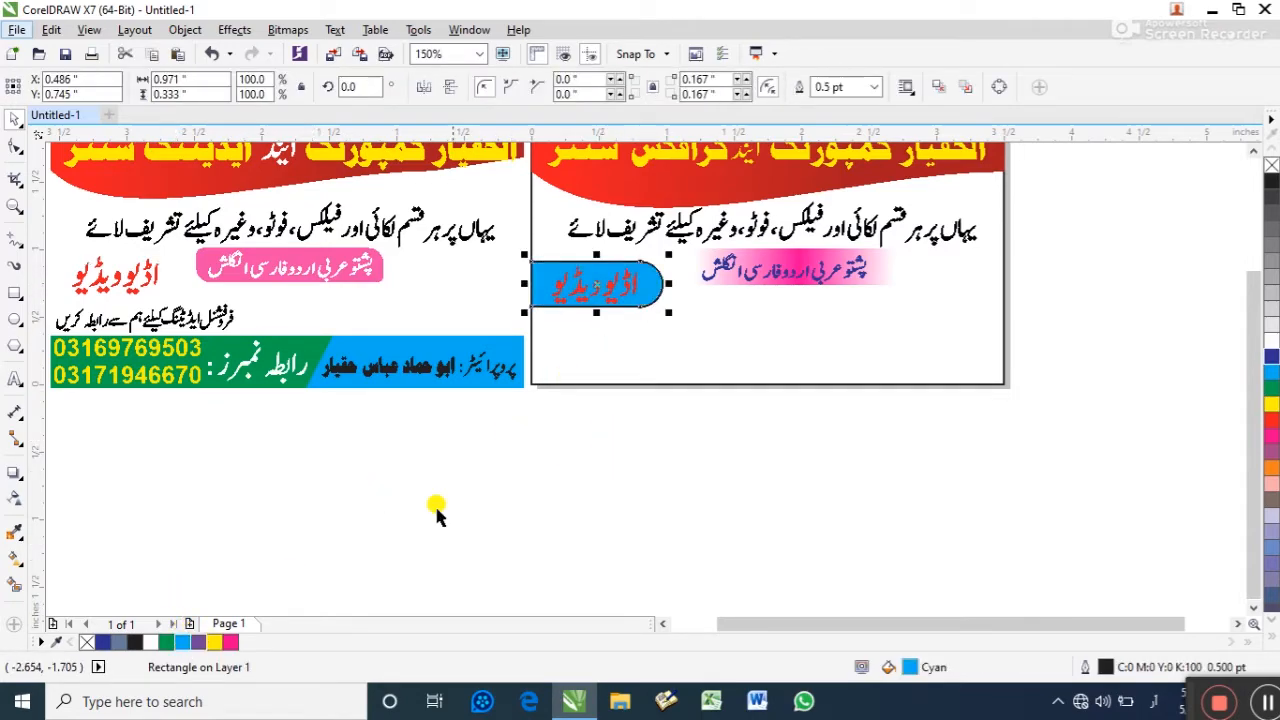
click(150, 642)
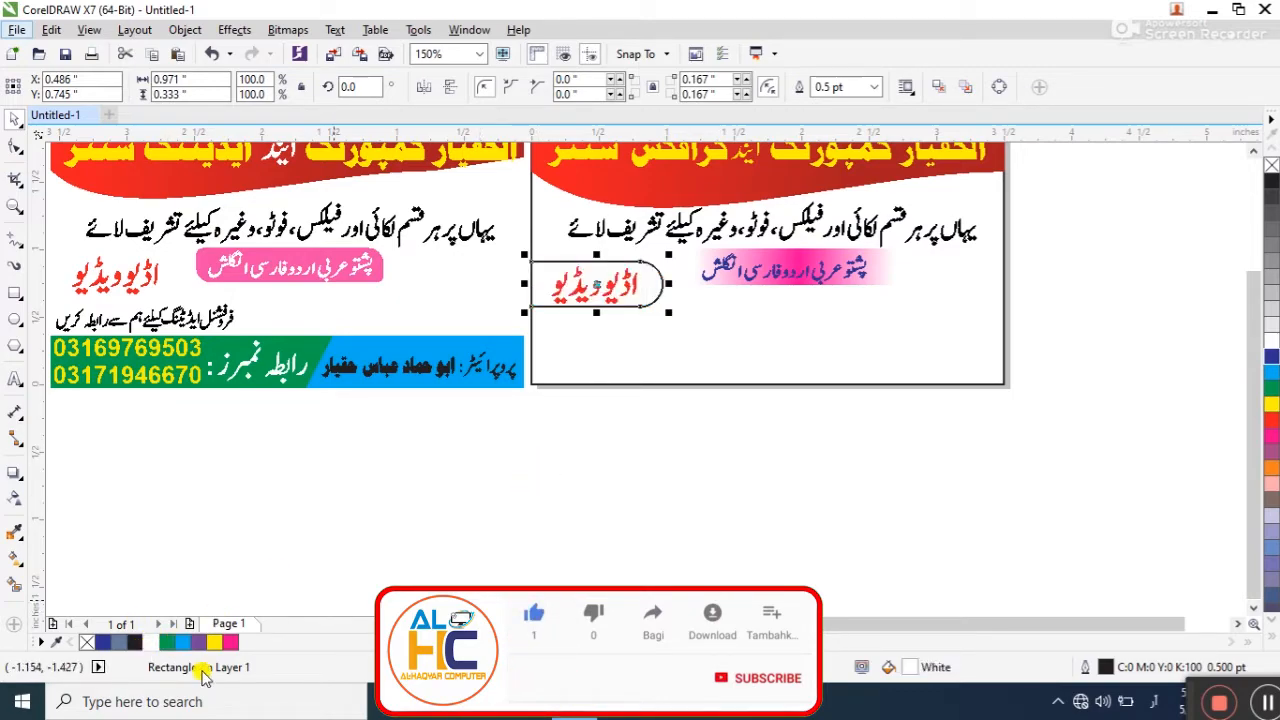
click(374, 563)
scroll(200, 565, left, 3)
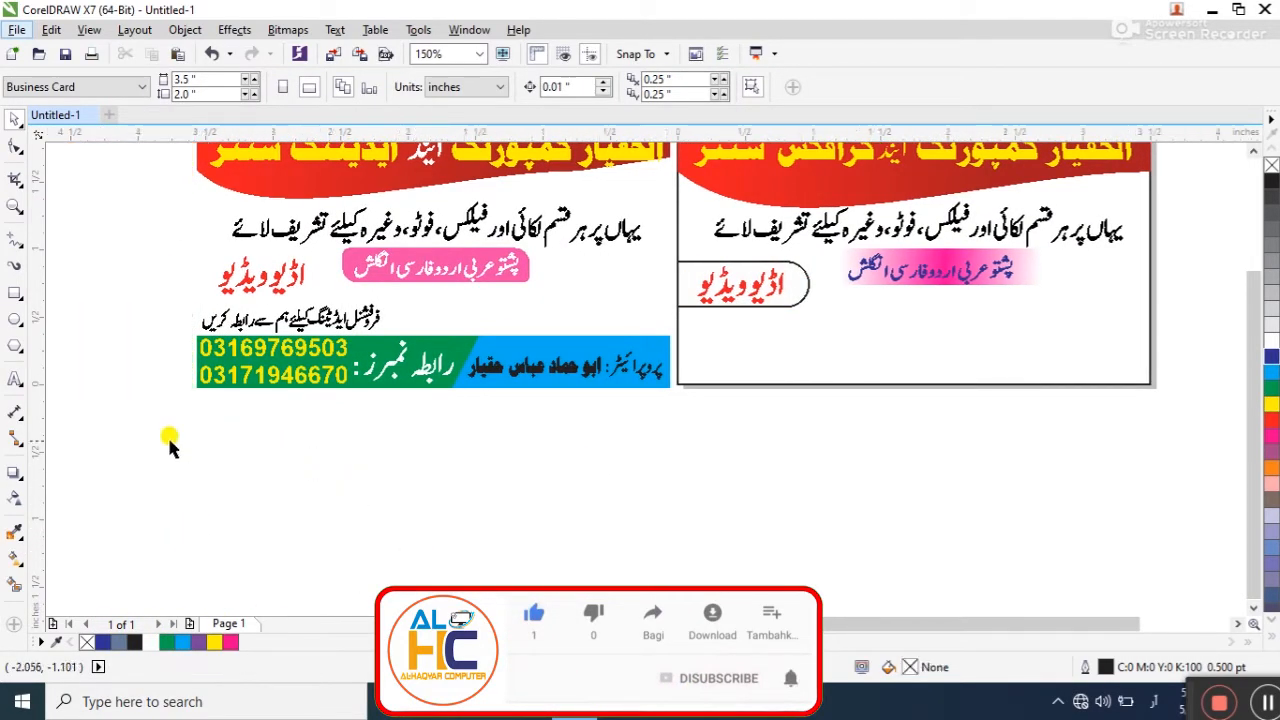
drag(122, 458, 405, 427)
click(435, 356)
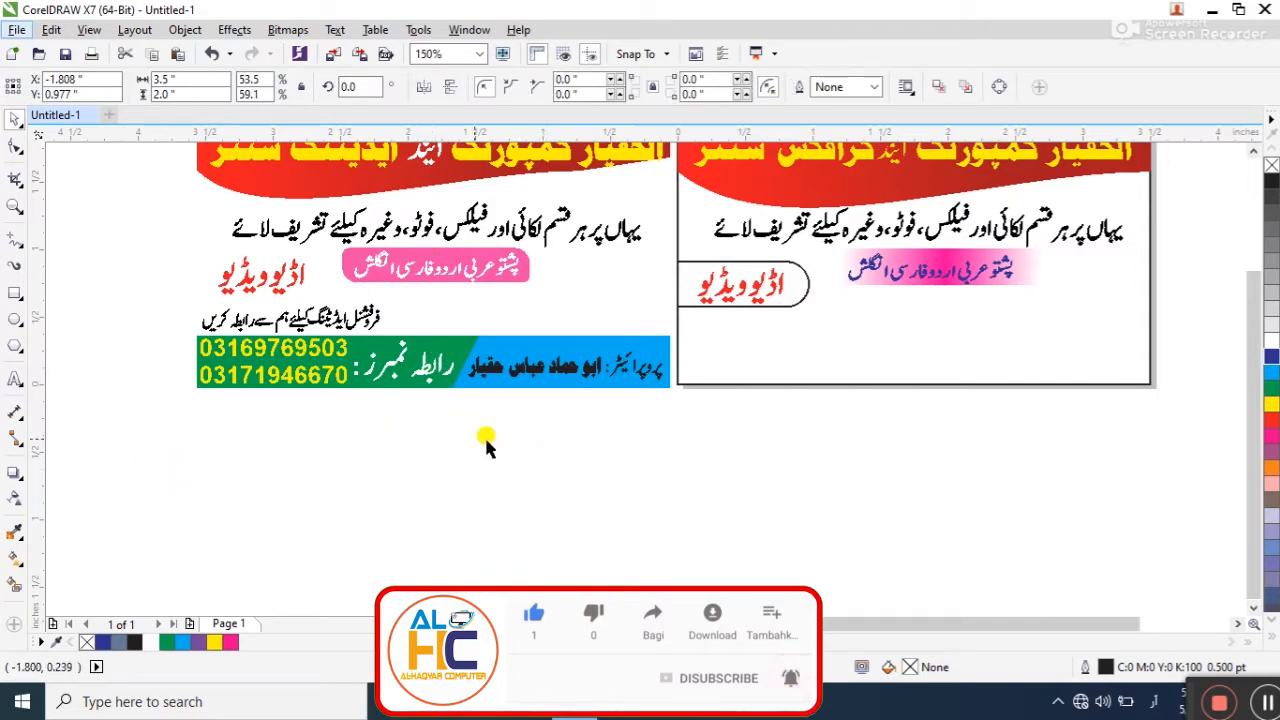
click(114, 501)
Make a flattened copy of the card's outline rectangle along its lower edge and narrow it to about 1.91 by 0.38 inches from the left
click(843, 287)
key(shift+F2)
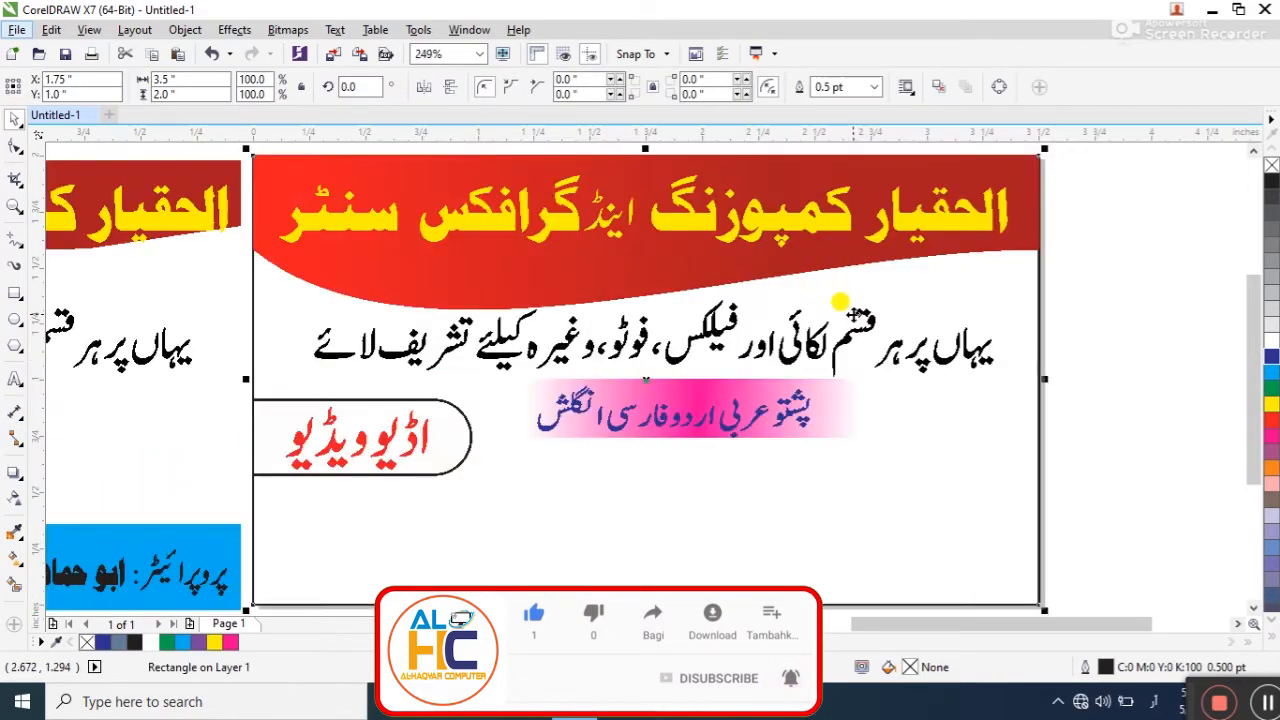
drag(641, 160, 665, 515)
right_click(664, 516)
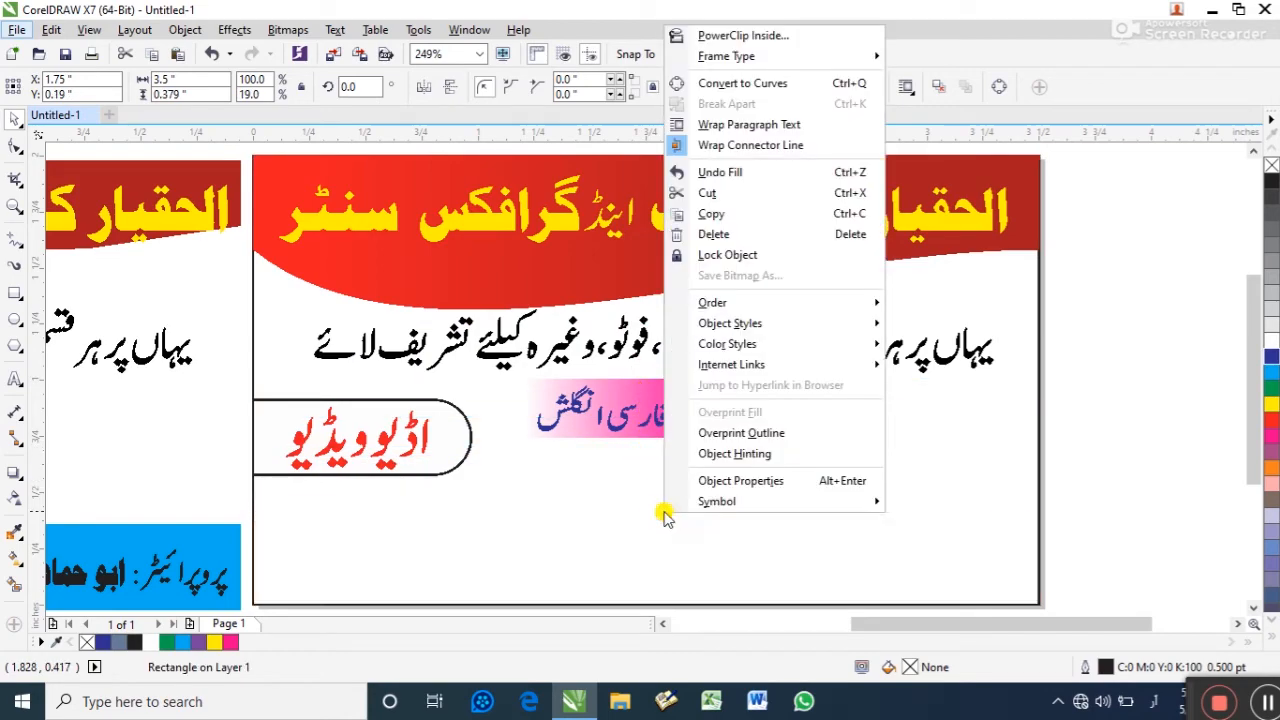
click(650, 531)
key(shift+F2)
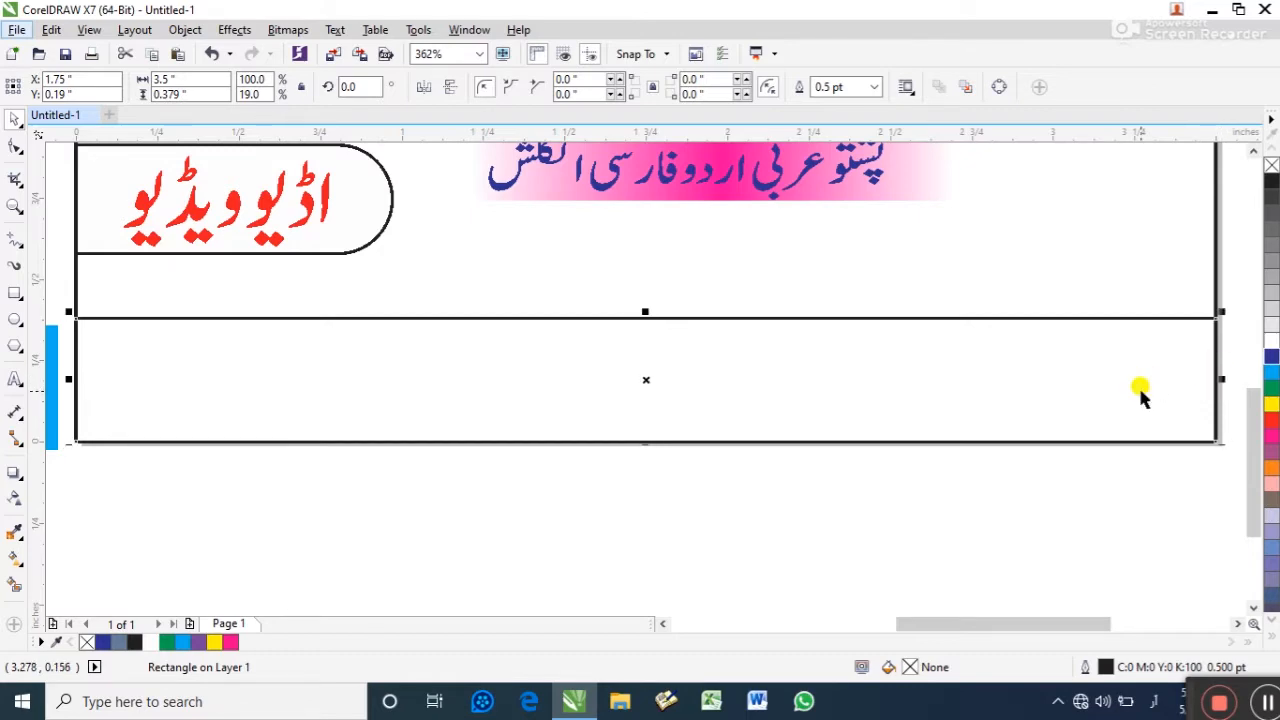
drag(1225, 379, 705, 457)
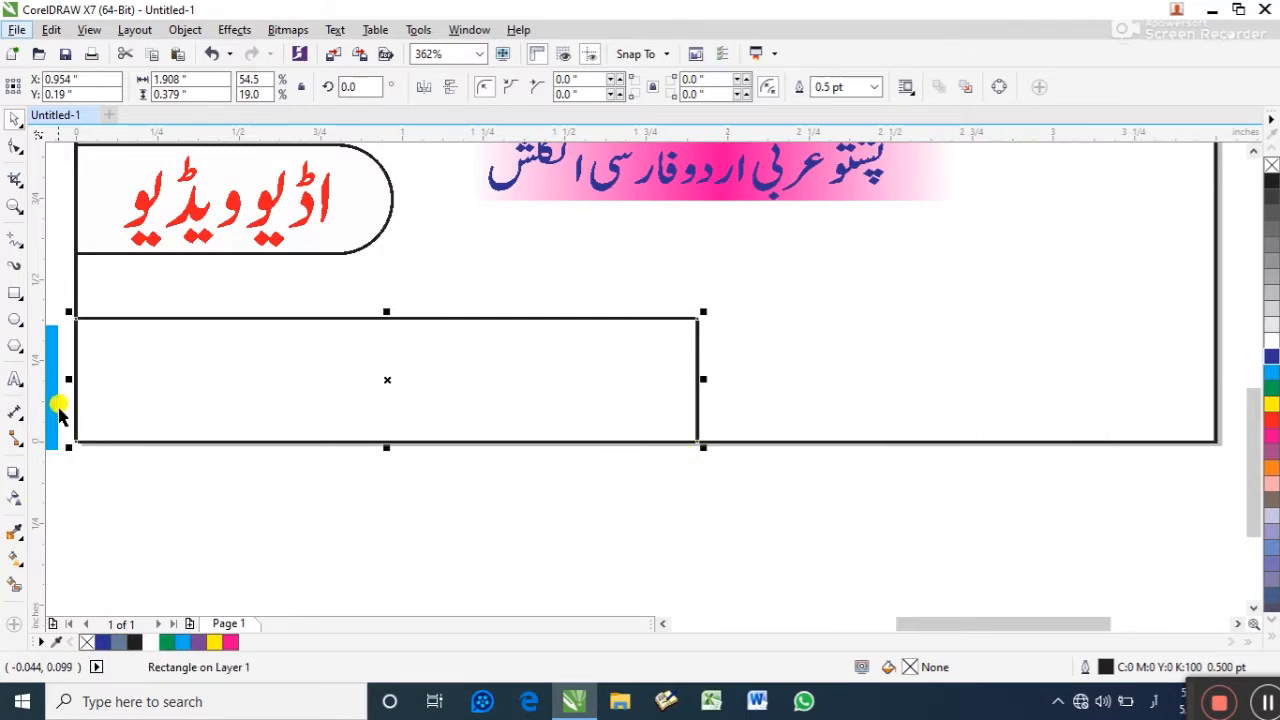
Mirror a copy of the footer strip to its right and narrow it to about 1.59 inches, ending at the card's right edge
drag(65, 379, 929, 371)
key(shift+F2)
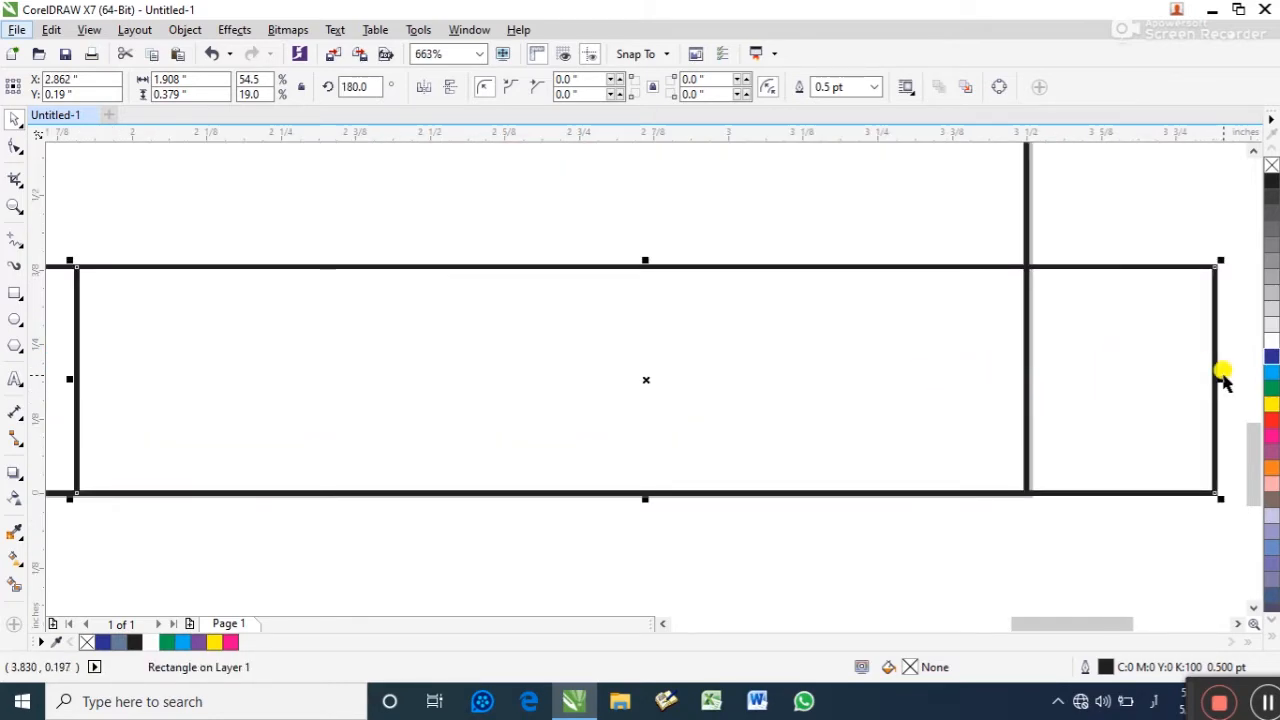
drag(1225, 378, 1031, 392)
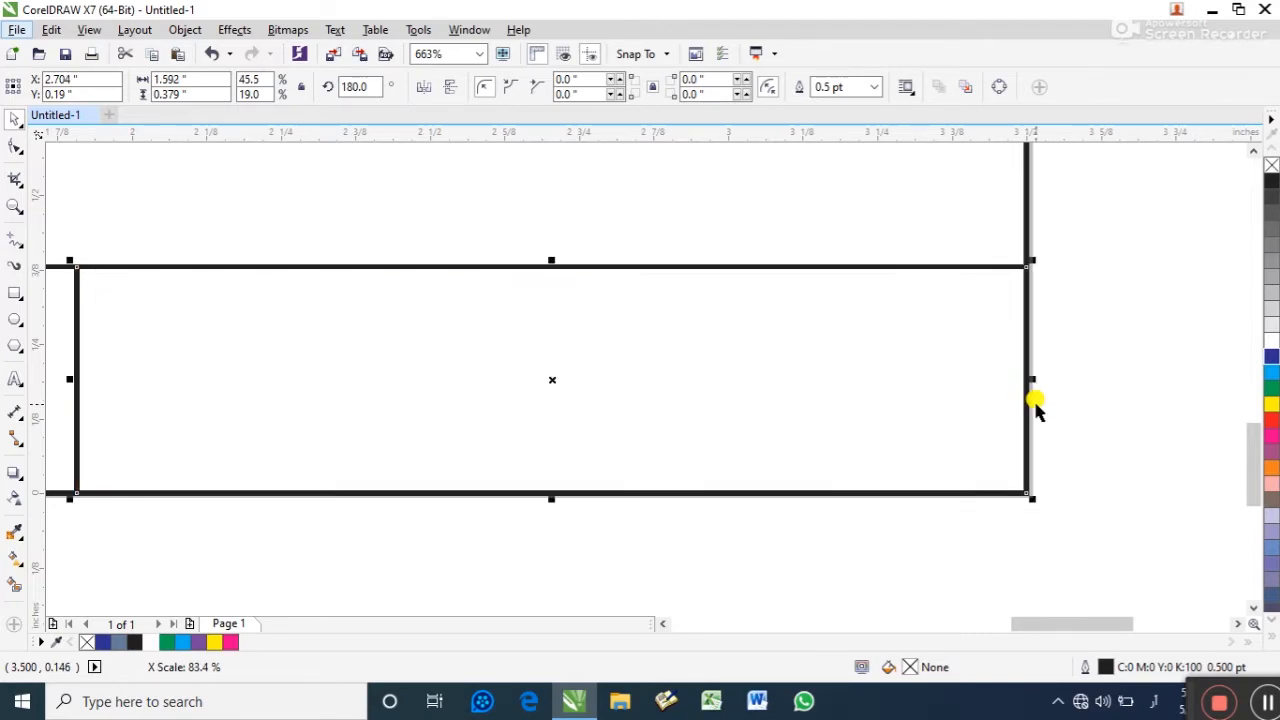
Convert the left footer rectangle to curves and move its lower-right corner inward to give it a slanted end
key(shift+F2)
scroll(1014, 406, down, 2)
click(737, 586)
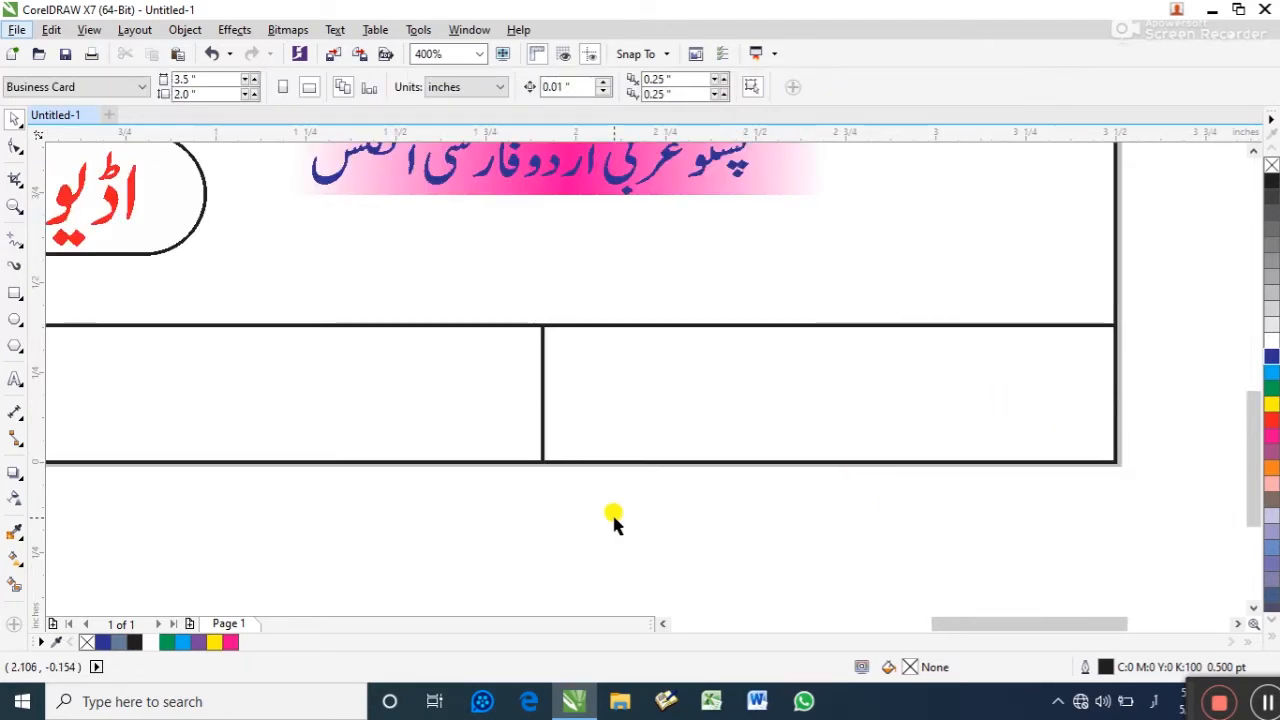
scroll(600, 519, down, 2)
click(497, 480)
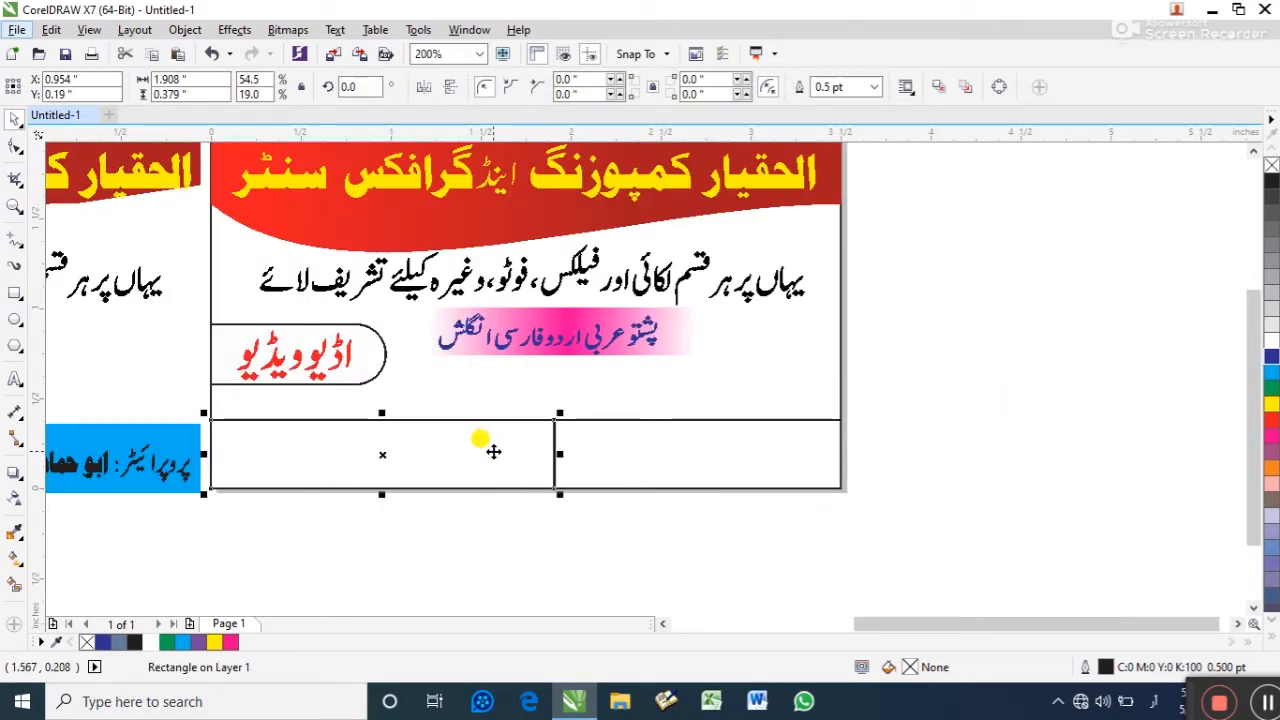
key(shift+F2)
key(ctrl+q)
key(F10)
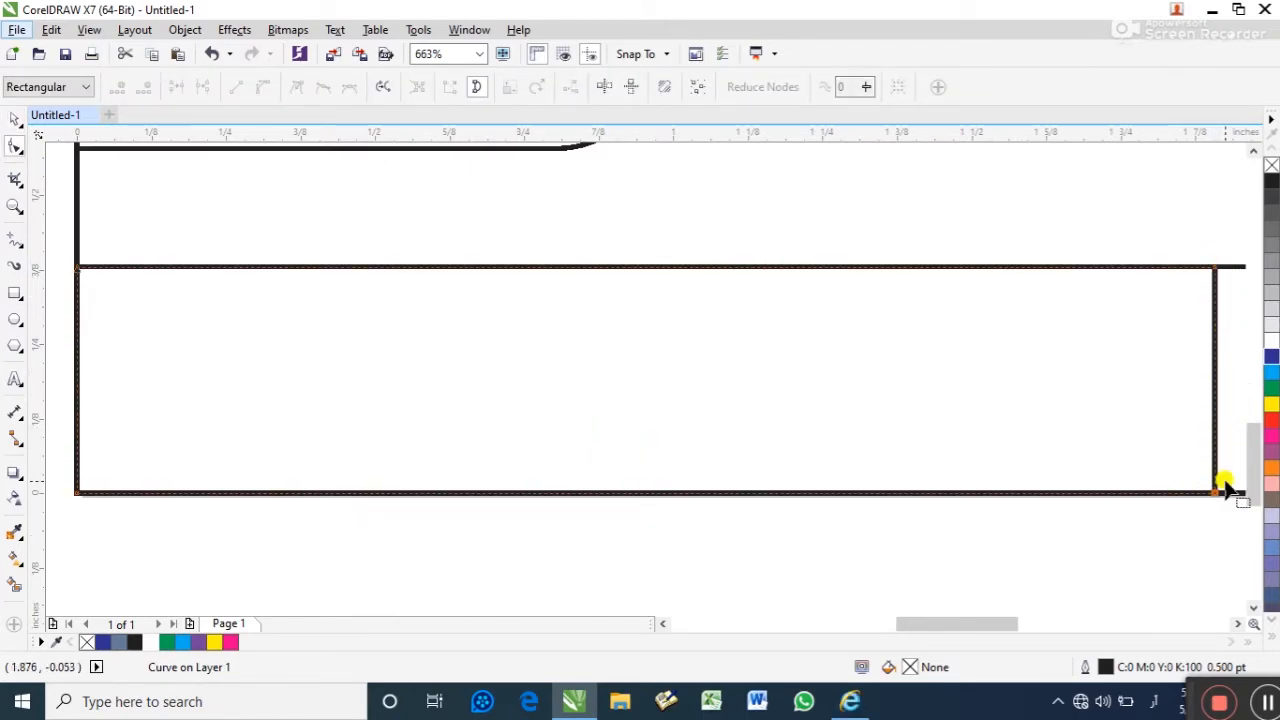
drag(1218, 488, 1111, 494)
scroll(945, 485, down, 2)
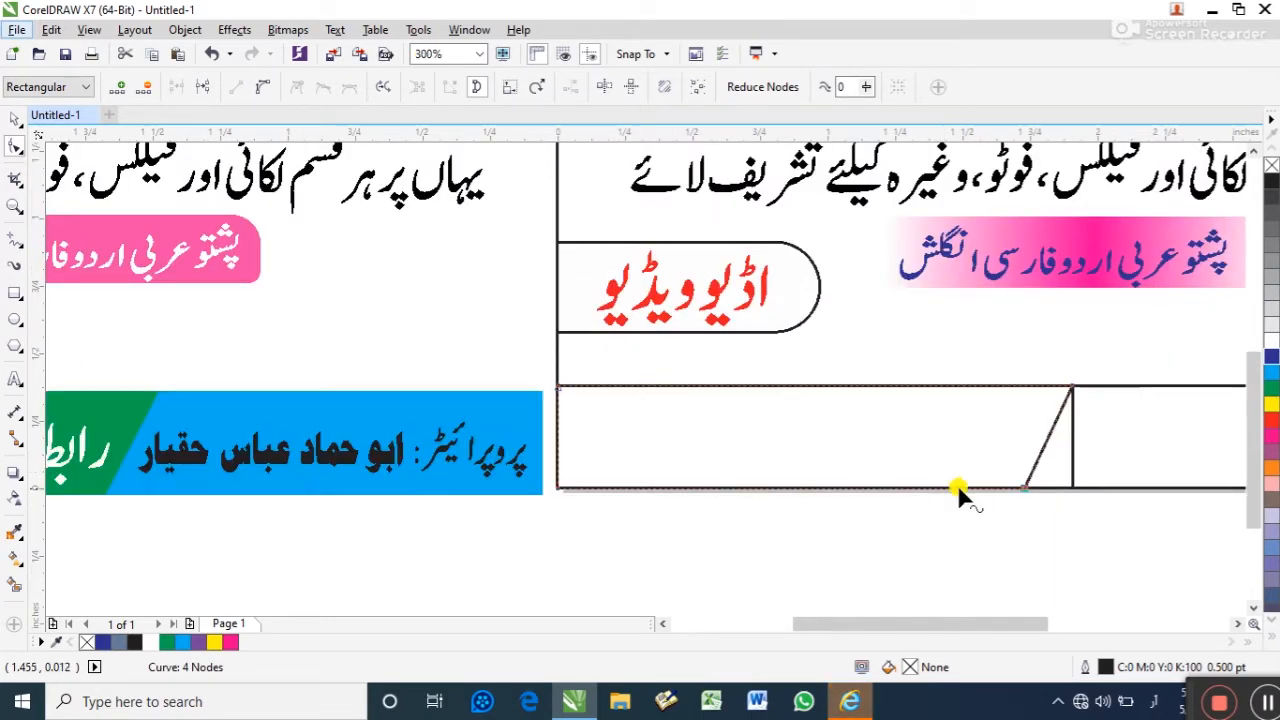
Convert the right footer rectangle to curves and shift its upper-left corner to the right to form a matching slant
click(1095, 487)
key(shift+F2)
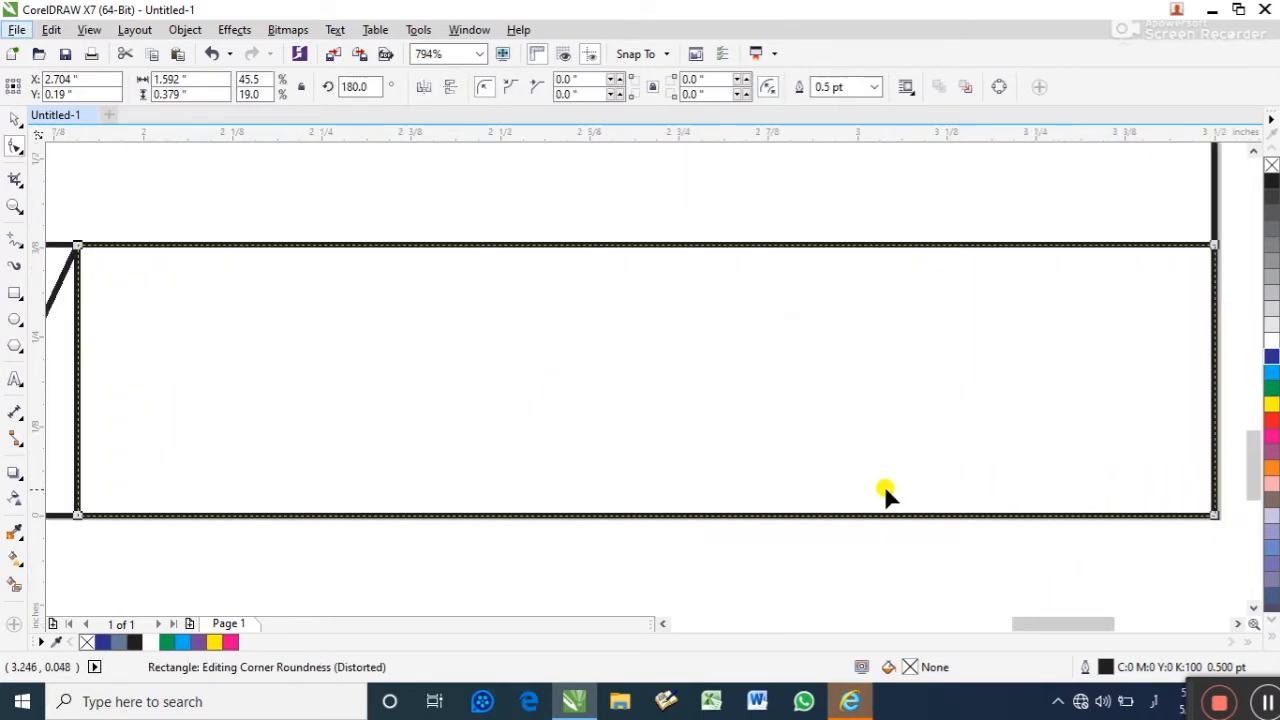
key(ctrl+q)
scroll(394, 500, down, 3)
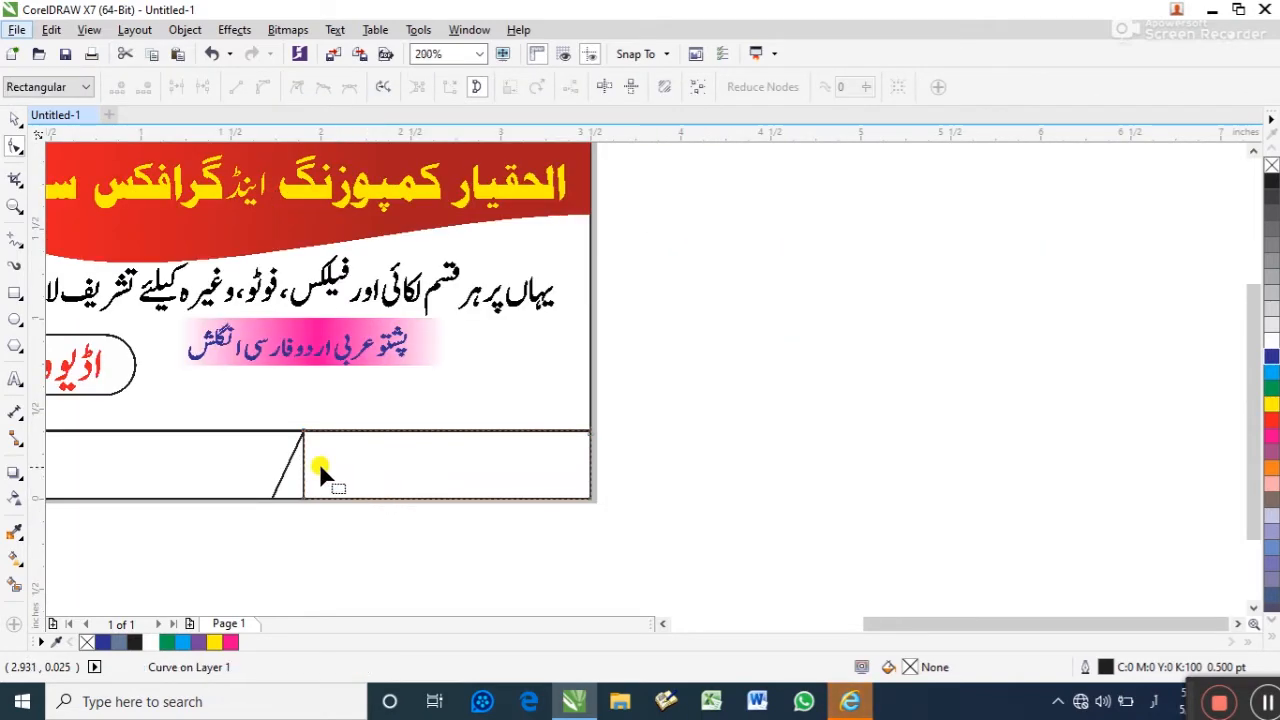
scroll(300, 450, up, 2)
click(305, 398)
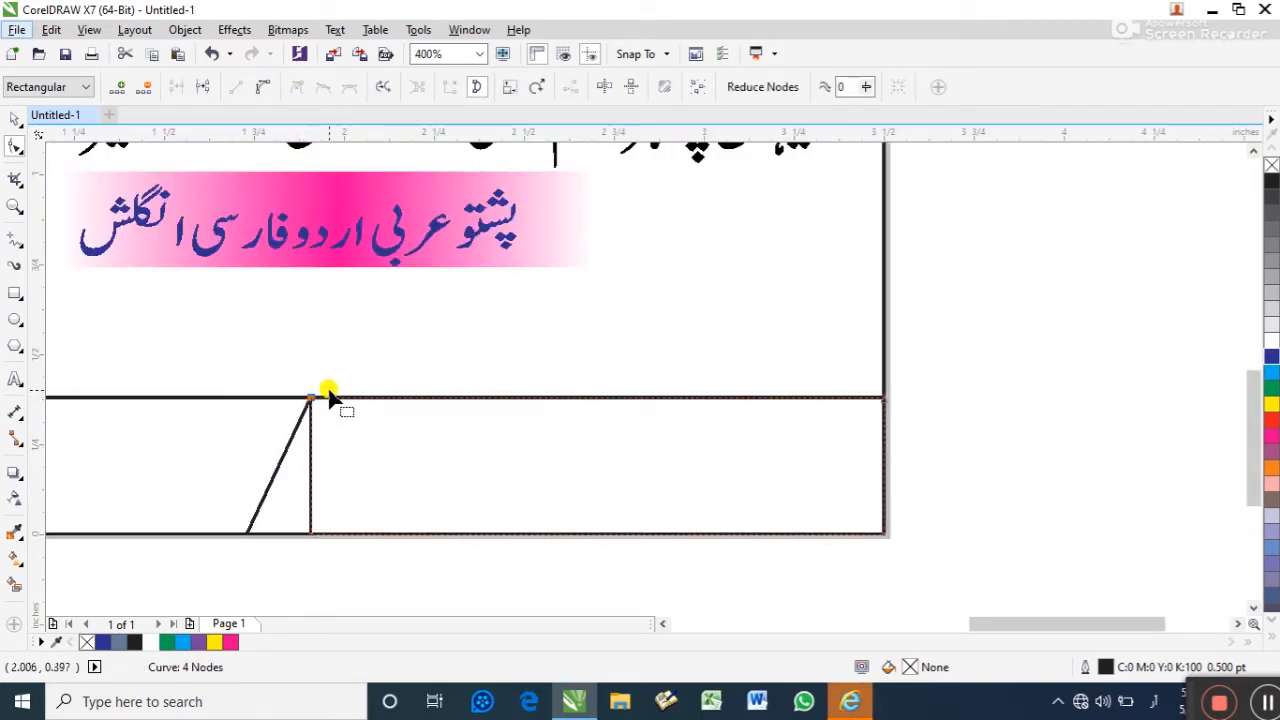
drag(309, 397, 379, 403)
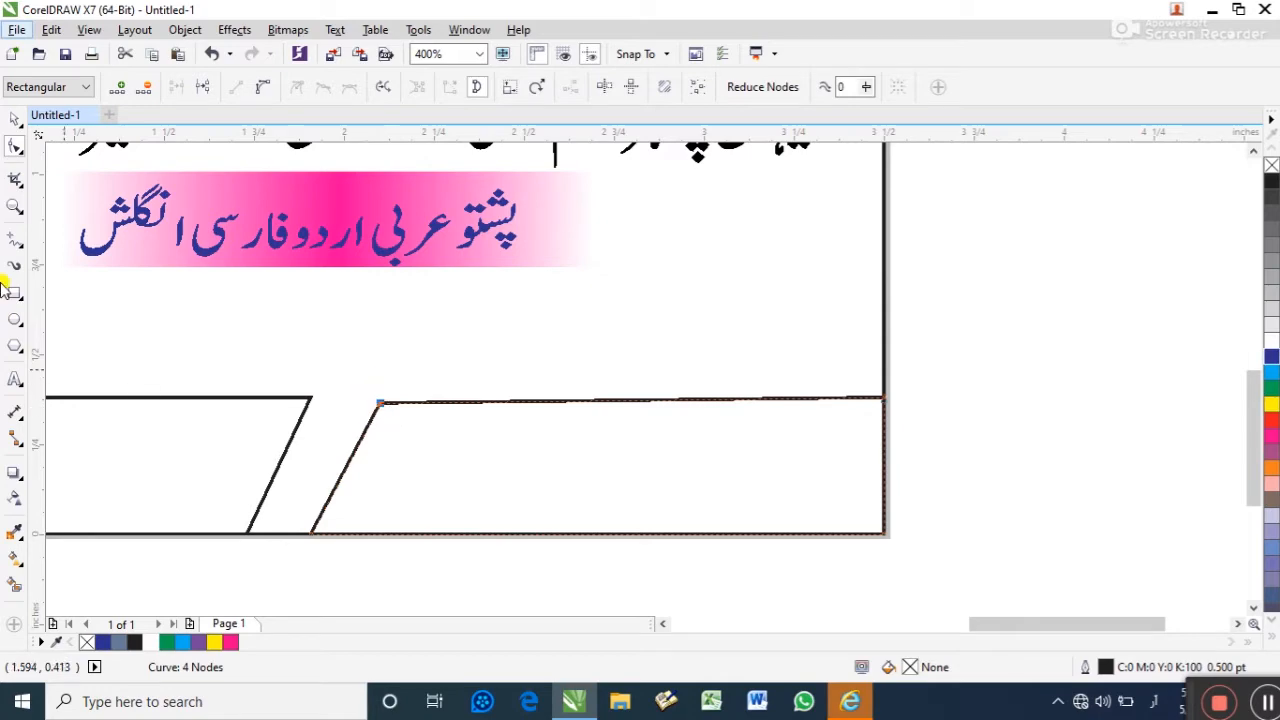
Stretch the right footer piece leftward to narrow the slanted gap beside the left piece, and deselect it
click(15, 118)
scroll(686, 509, down, 2)
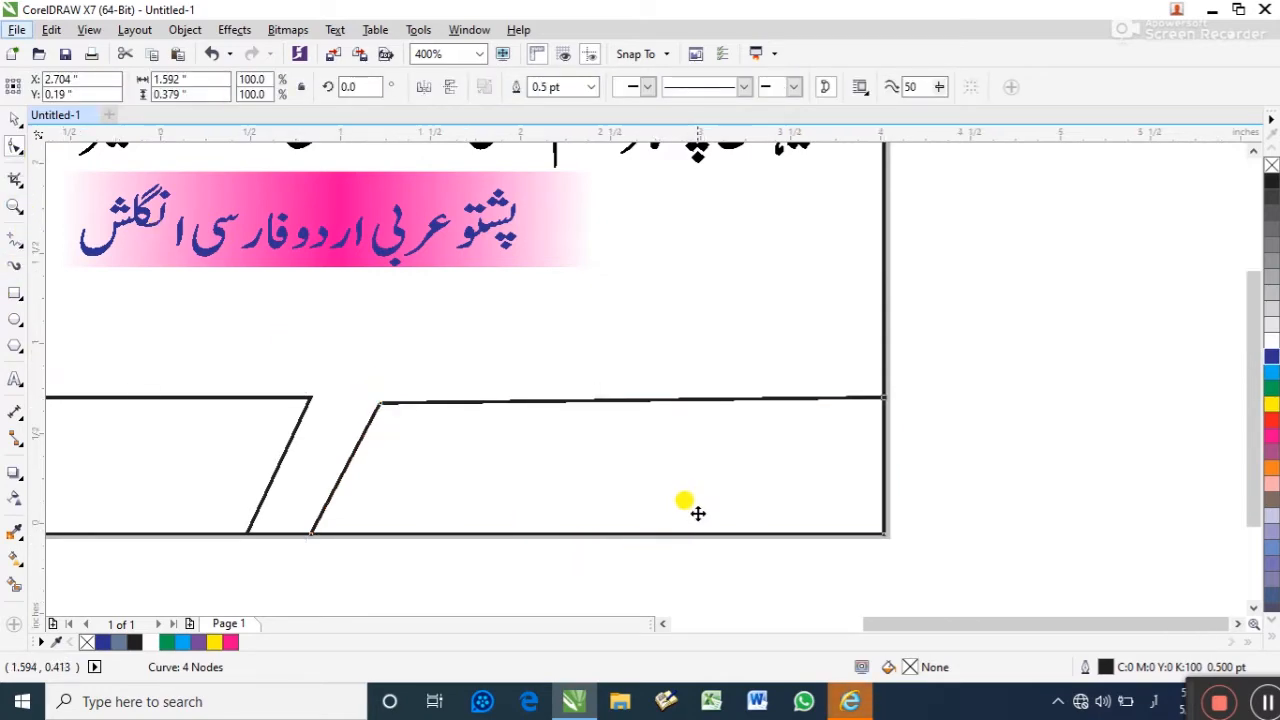
scroll(500, 488, up, 2)
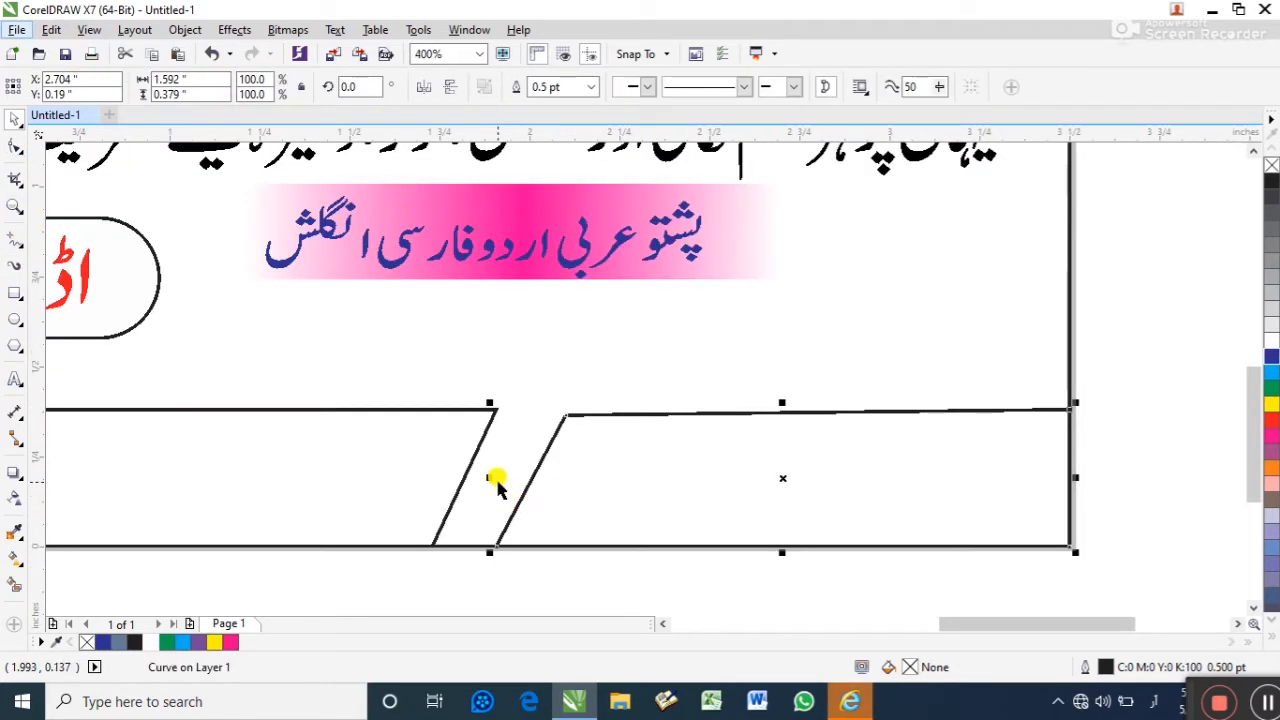
drag(489, 478, 457, 476)
click(592, 580)
scroll(590, 581, down, 2)
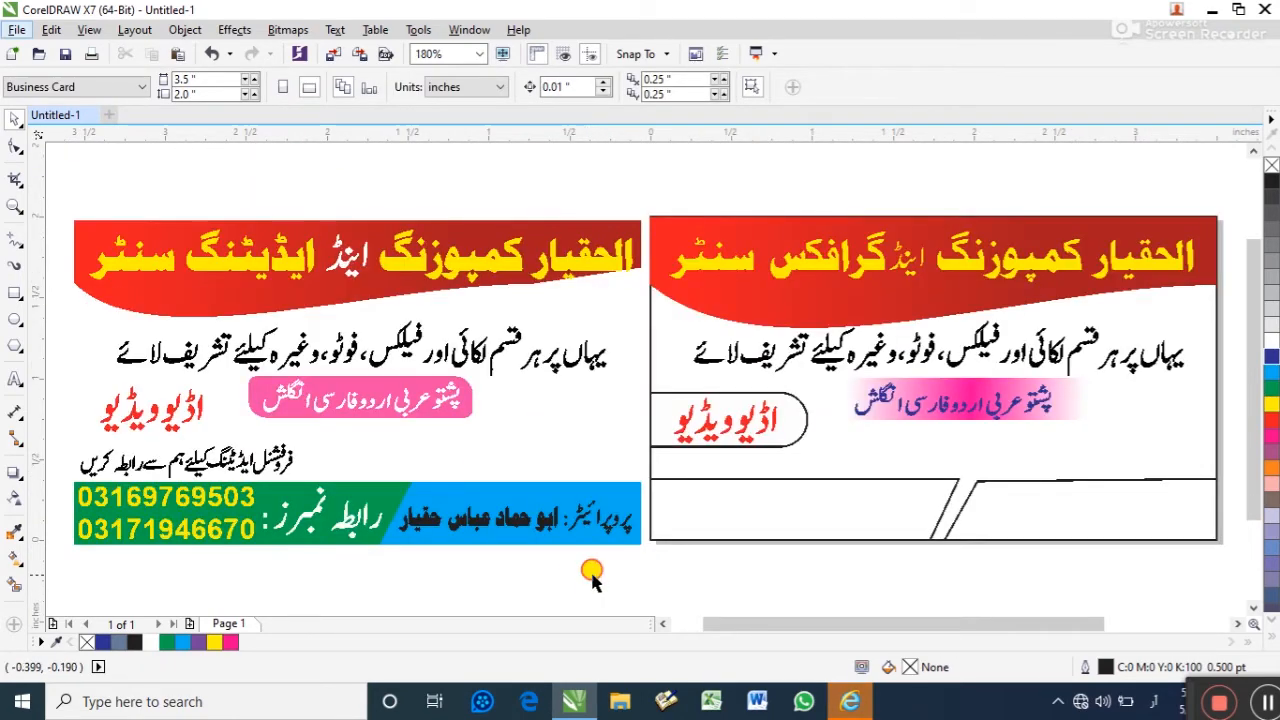
click(472, 496)
right_click(466, 482)
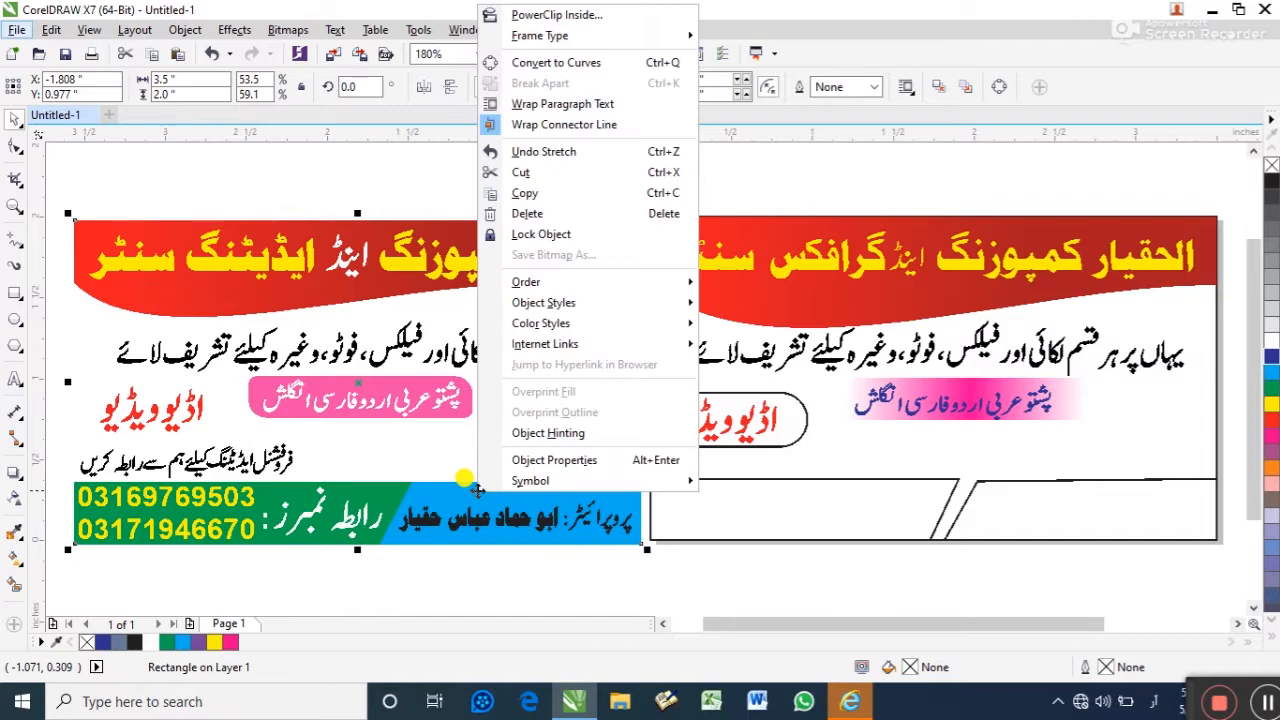
click(465, 497)
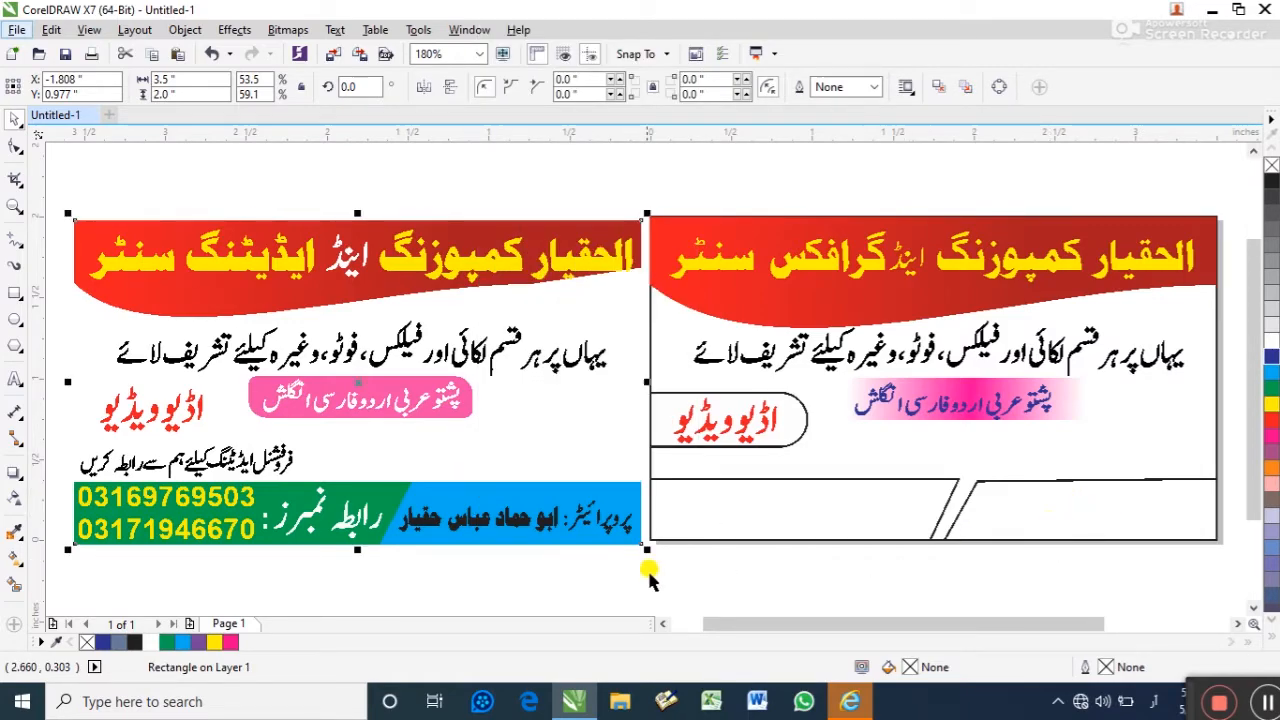
click(615, 570)
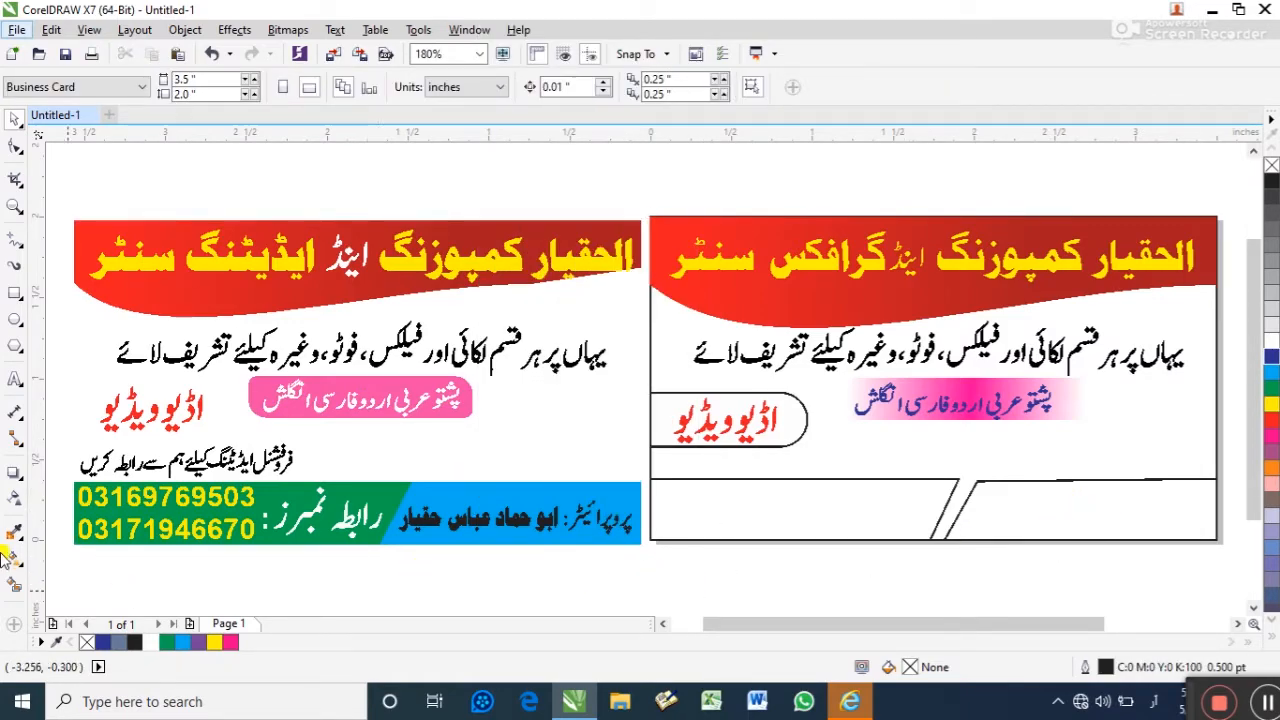
Sample the footer colours from the sample card, filling the right footer piece with its blue and the left piece with its green
click(14, 533)
click(610, 525)
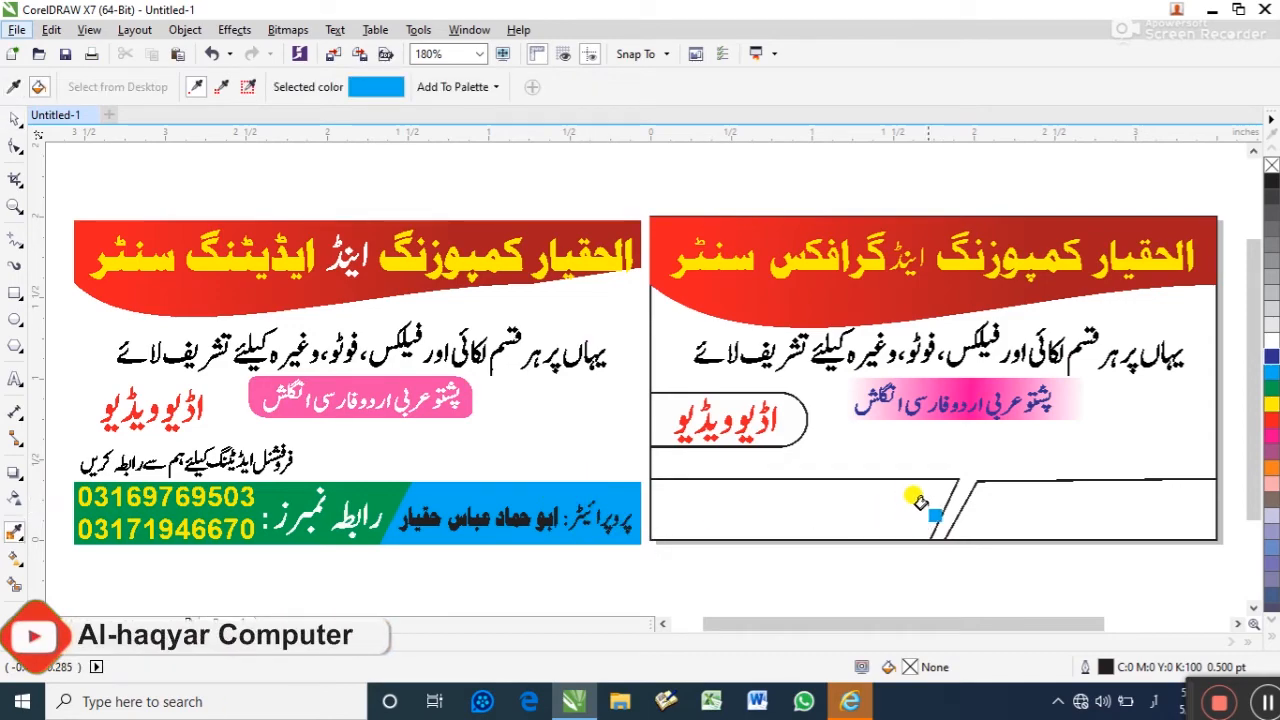
click(1000, 503)
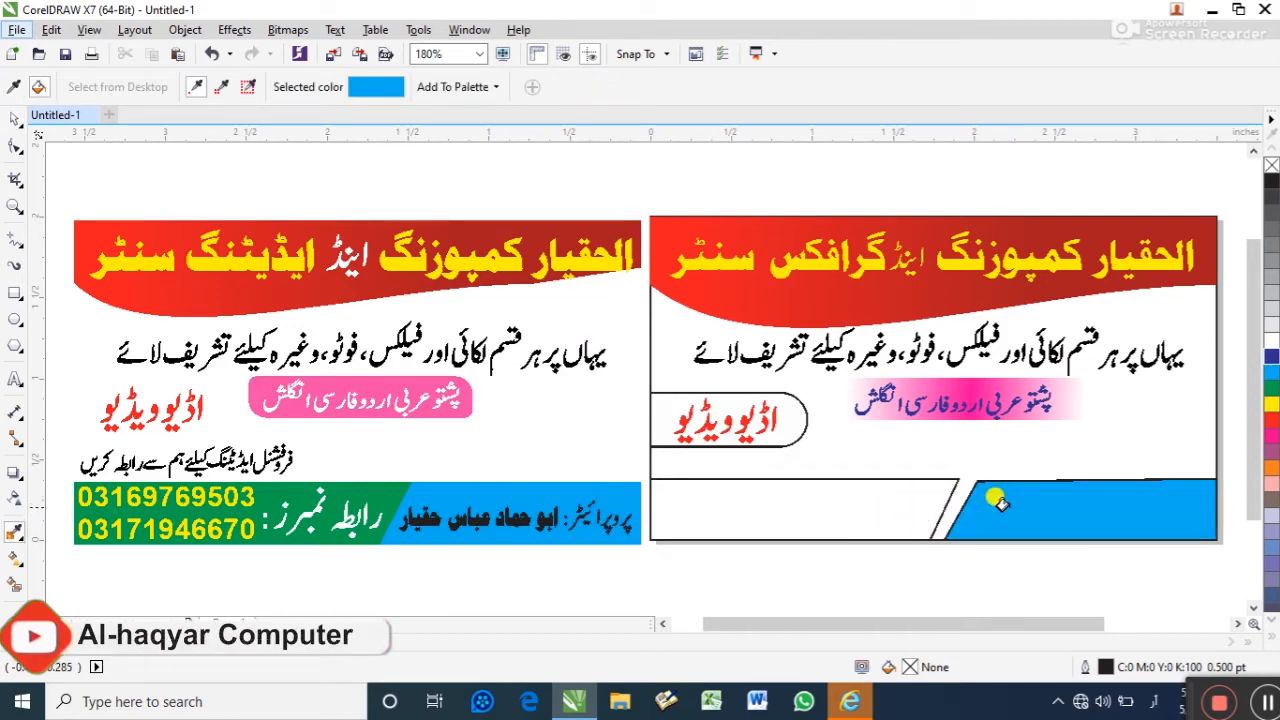
click(14, 533)
click(390, 505)
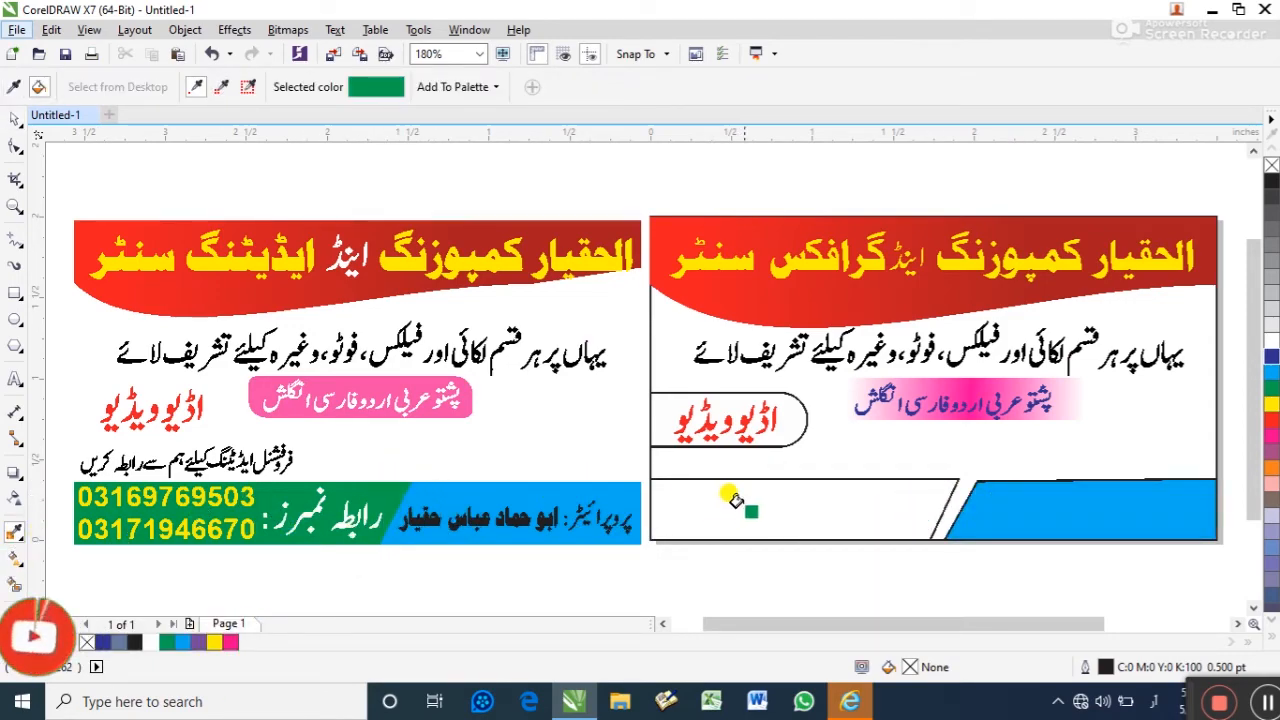
click(740, 505)
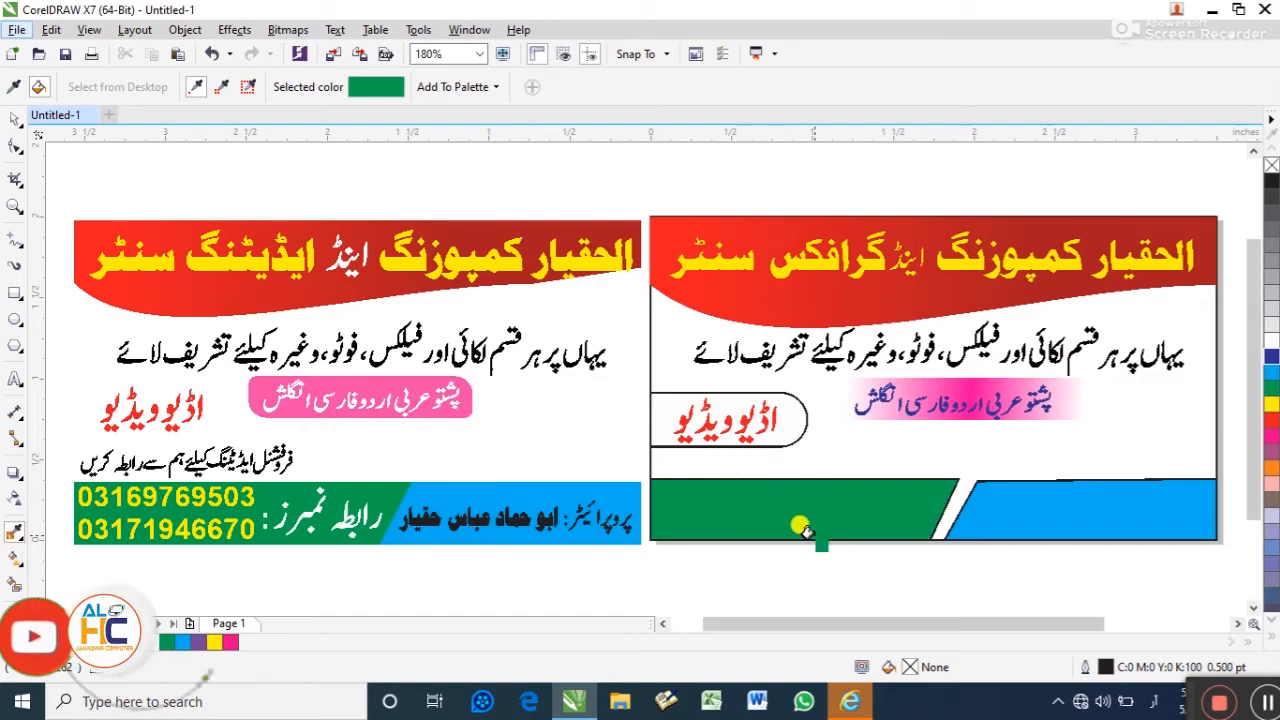
Remove the outlines from both the green and the blue footer pieces
click(12, 120)
drag(633, 565, 1128, 460)
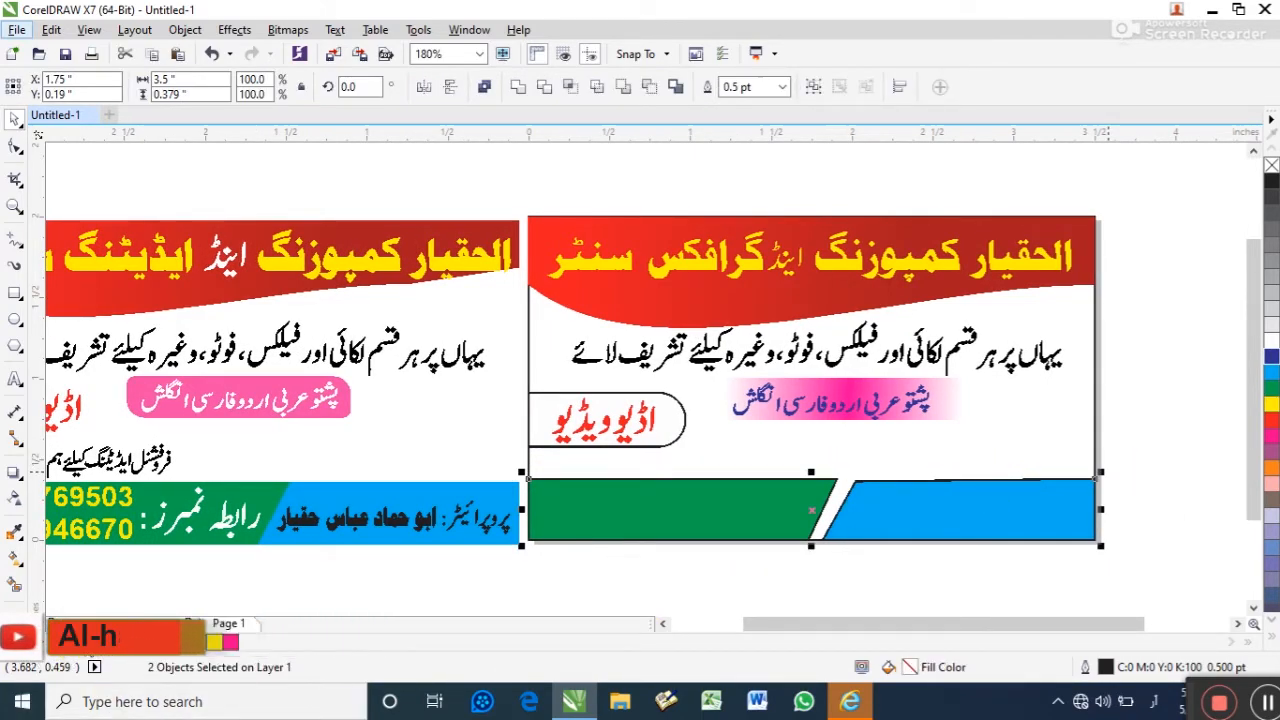
right_click(87, 642)
click(761, 590)
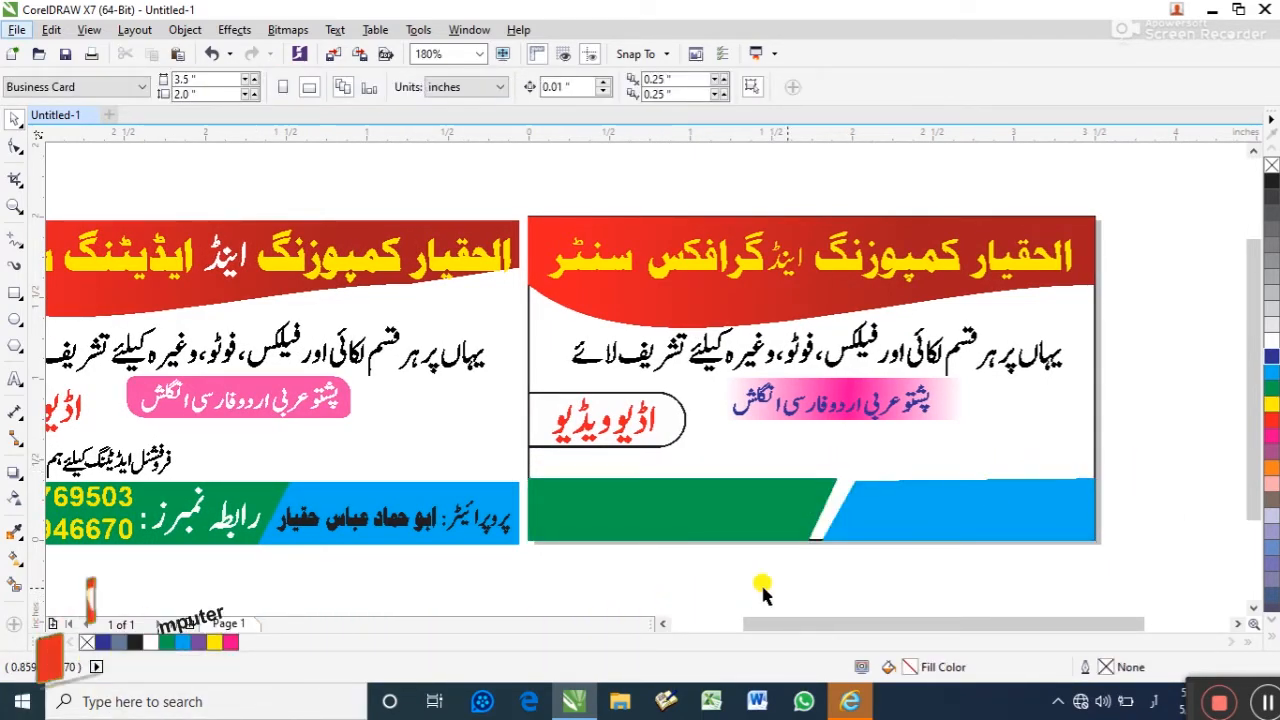
Nudge the two left-end nodes of the blue footer piece left in 0.01-inch increments to thin the white gap
click(864, 525)
key(F10)
drag(838, 515, 786, 577)
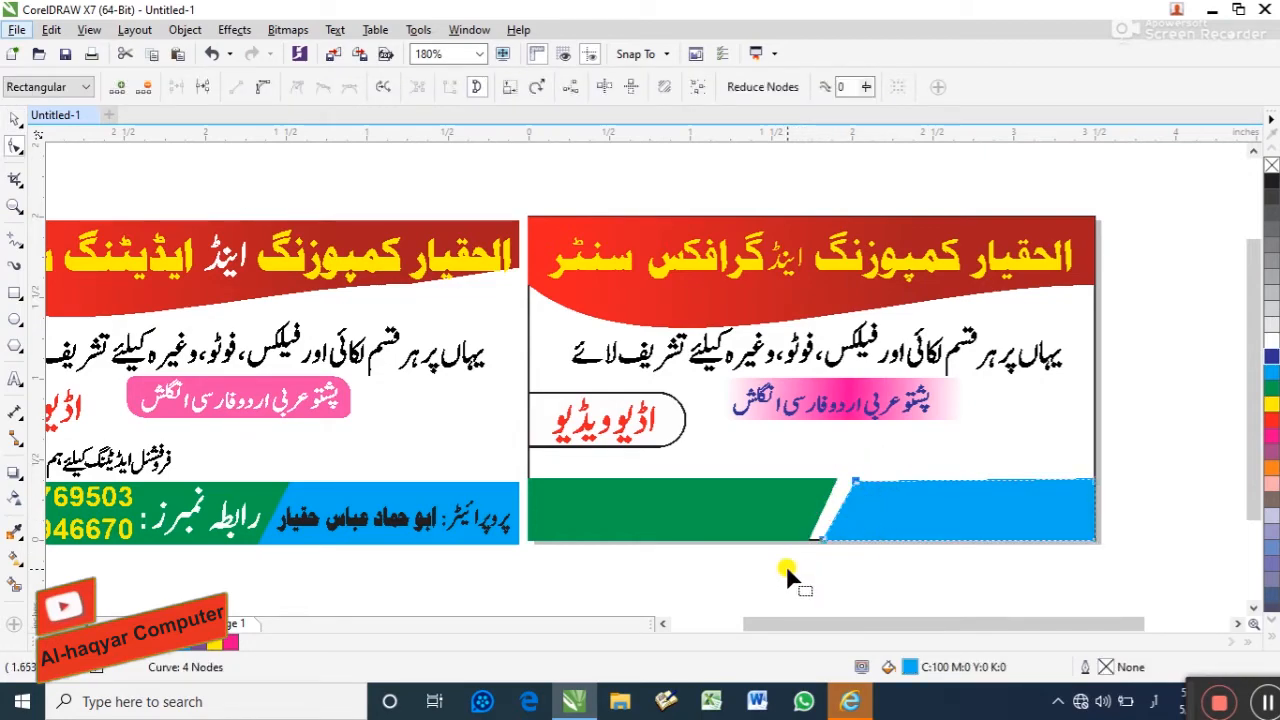
key(Left)
key(Left)
key(Left)
key(Left)
key(Left)
key(Left)
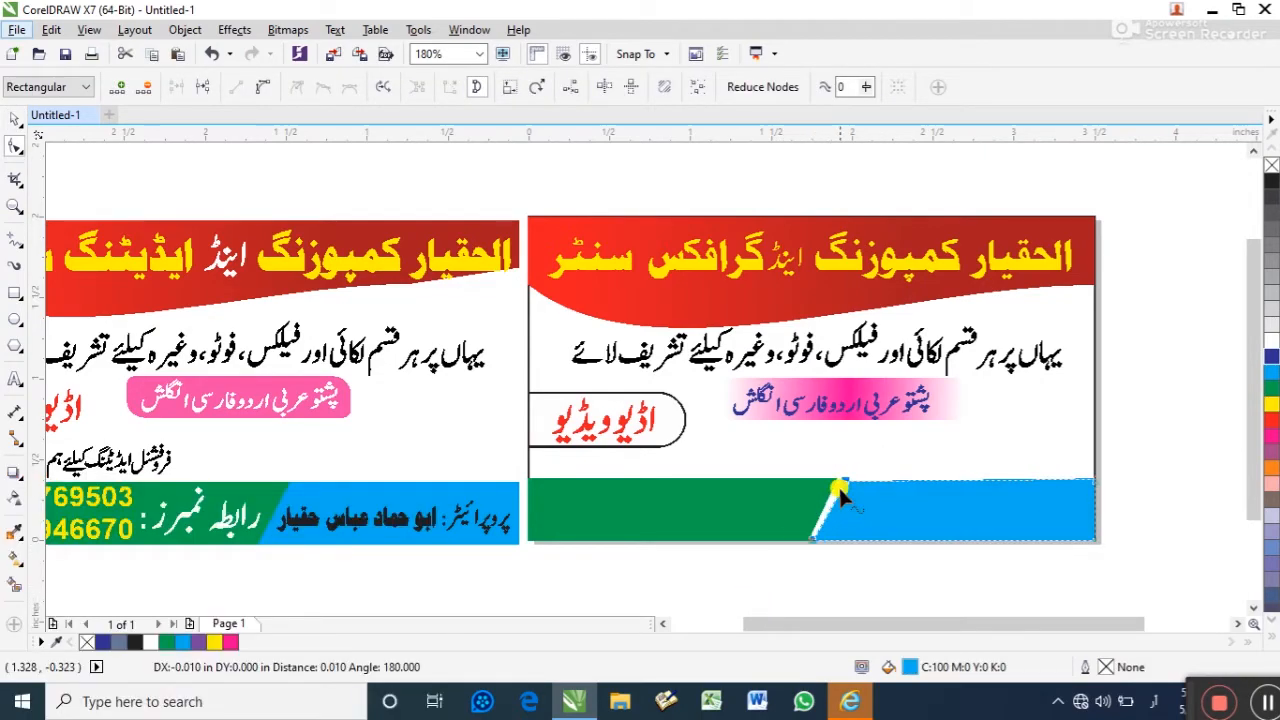
Try to move the blue footer piece's upper-left node further left, and undo the move
scroll(840, 488, up, 4)
drag(891, 428, 855, 431)
key(ctrl+z)
key(ctrl+z)
key(ctrl+shift+z)
scroll(878, 428, down, 3)
scroll(774, 454, down, 2)
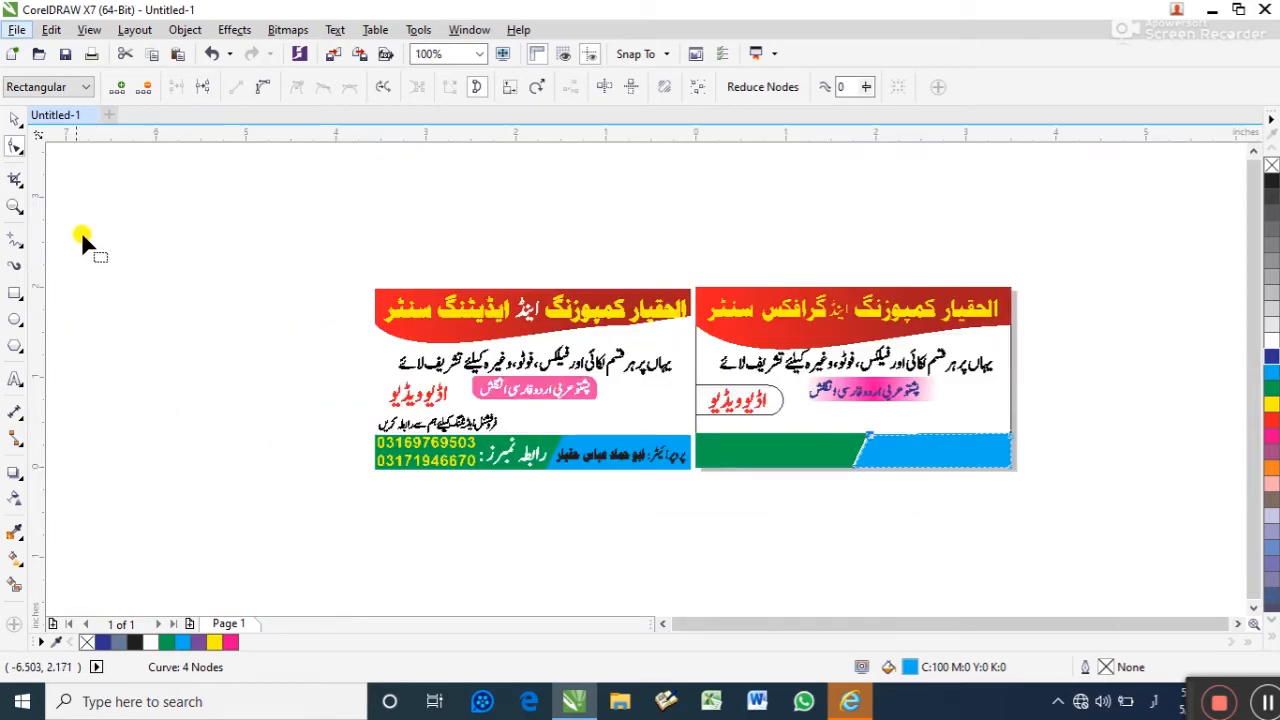
Copy the black proprietor text from the sample card onto the new card's blue footer piece and colour it white
click(17, 118)
click(530, 539)
scroll(786, 457, up, 1)
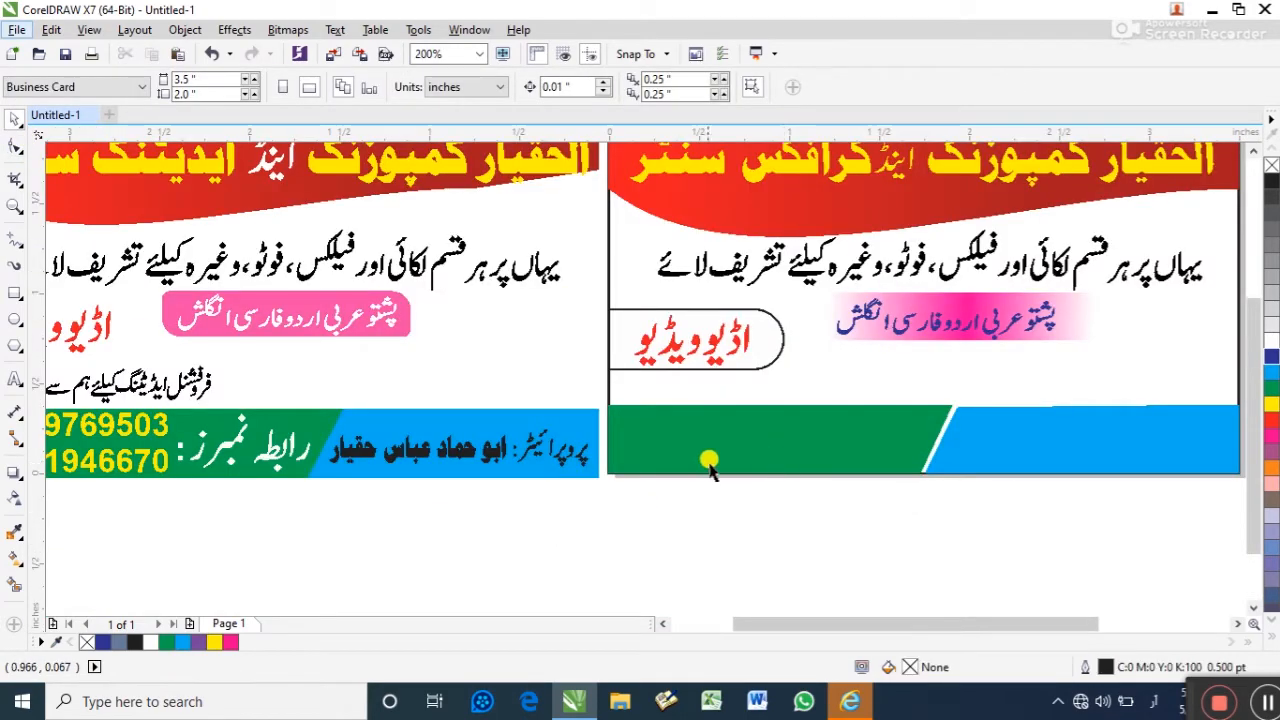
drag(310, 570, 663, 392)
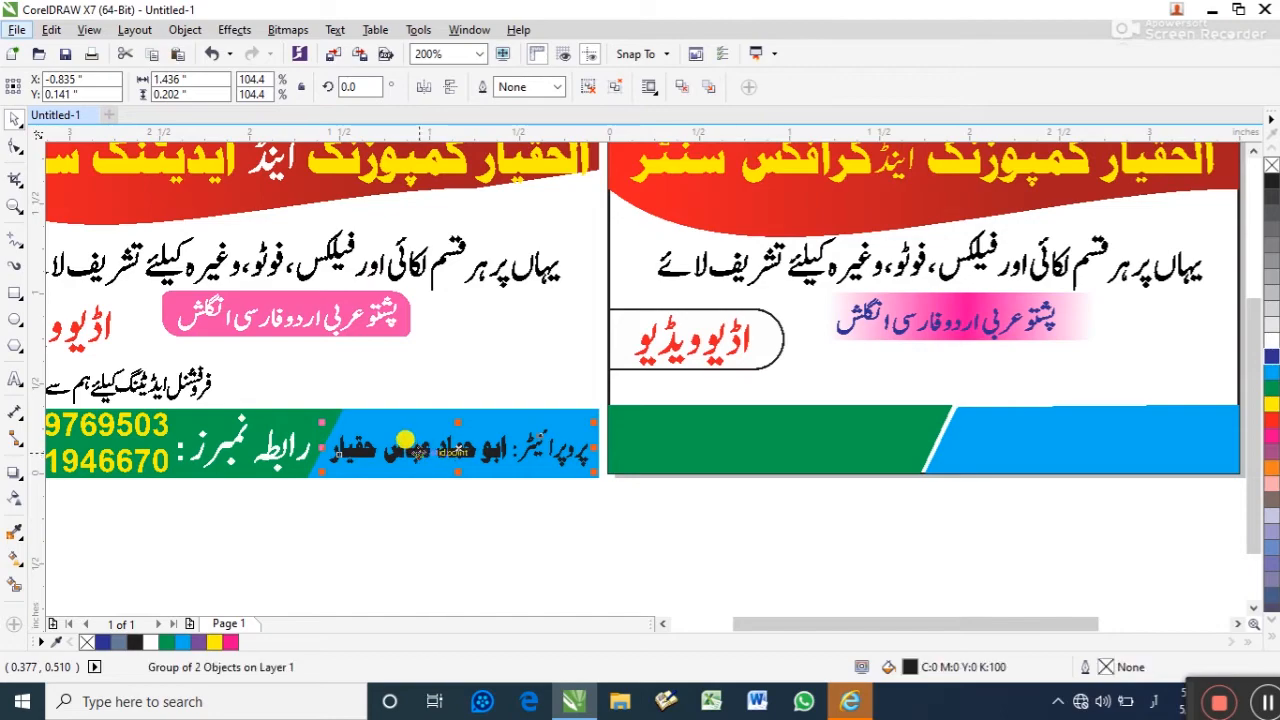
drag(410, 448, 1100, 426)
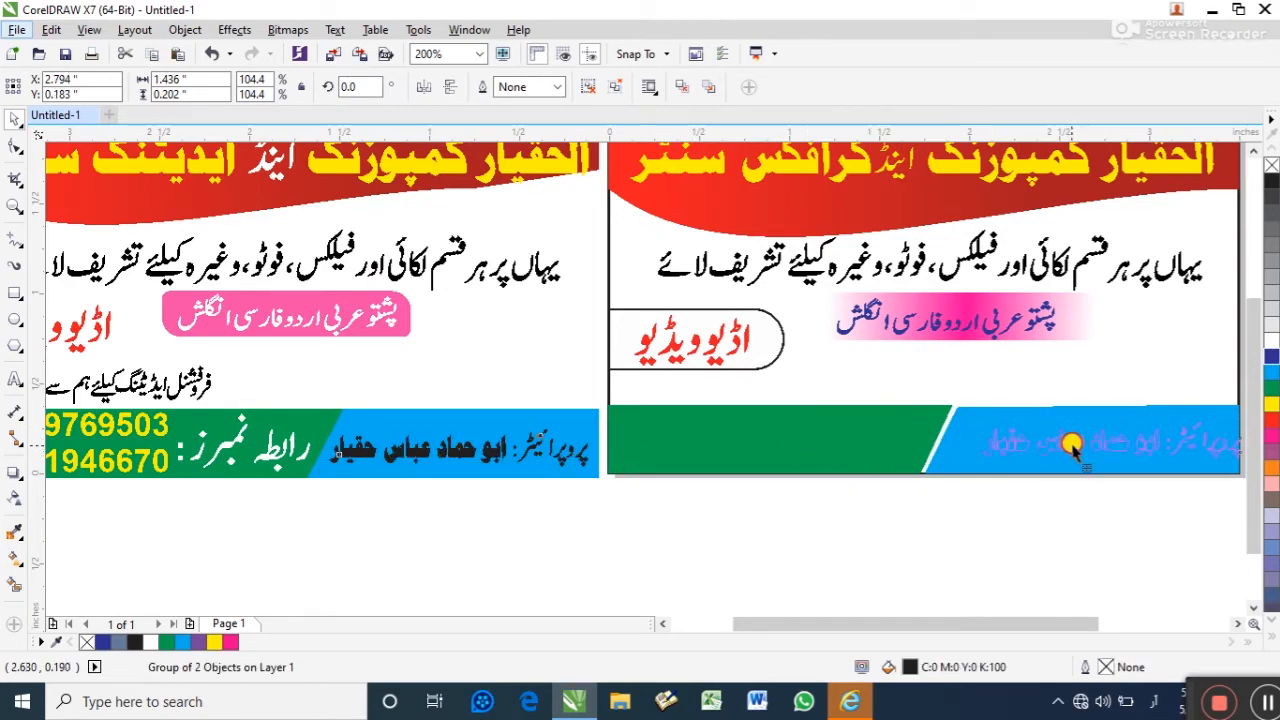
drag(1063, 443, 1062, 443)
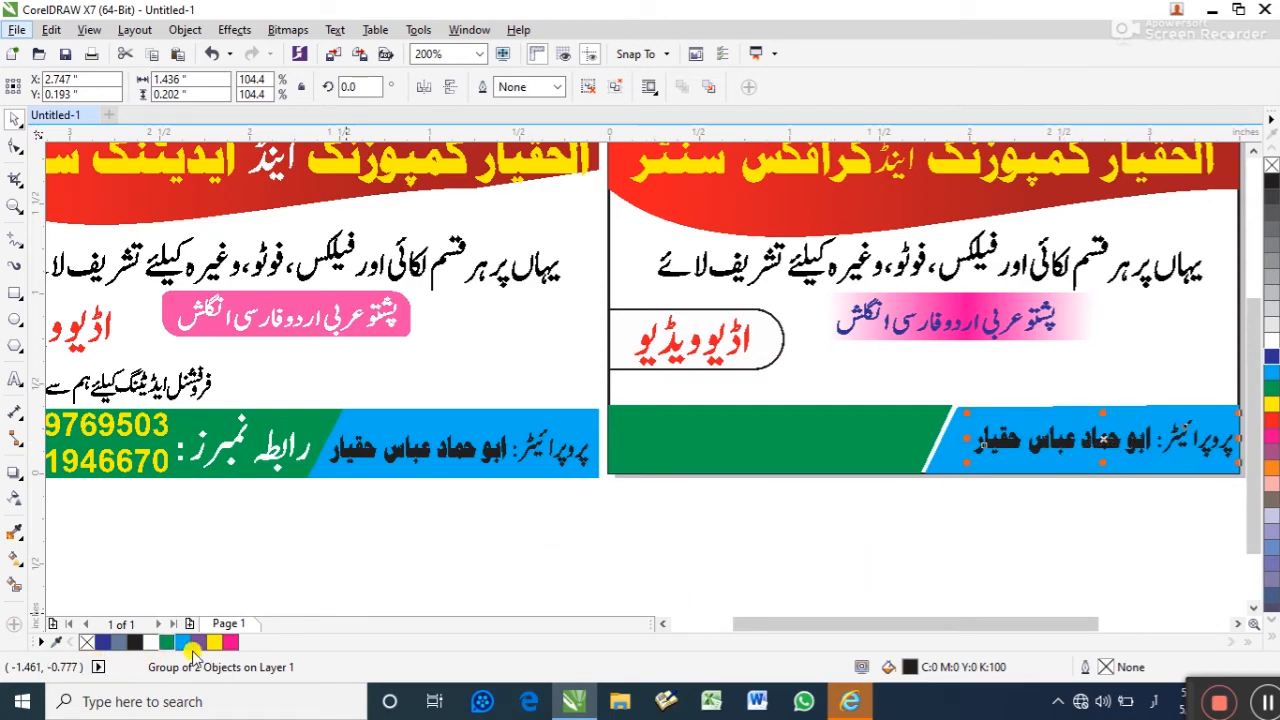
click(484, 529)
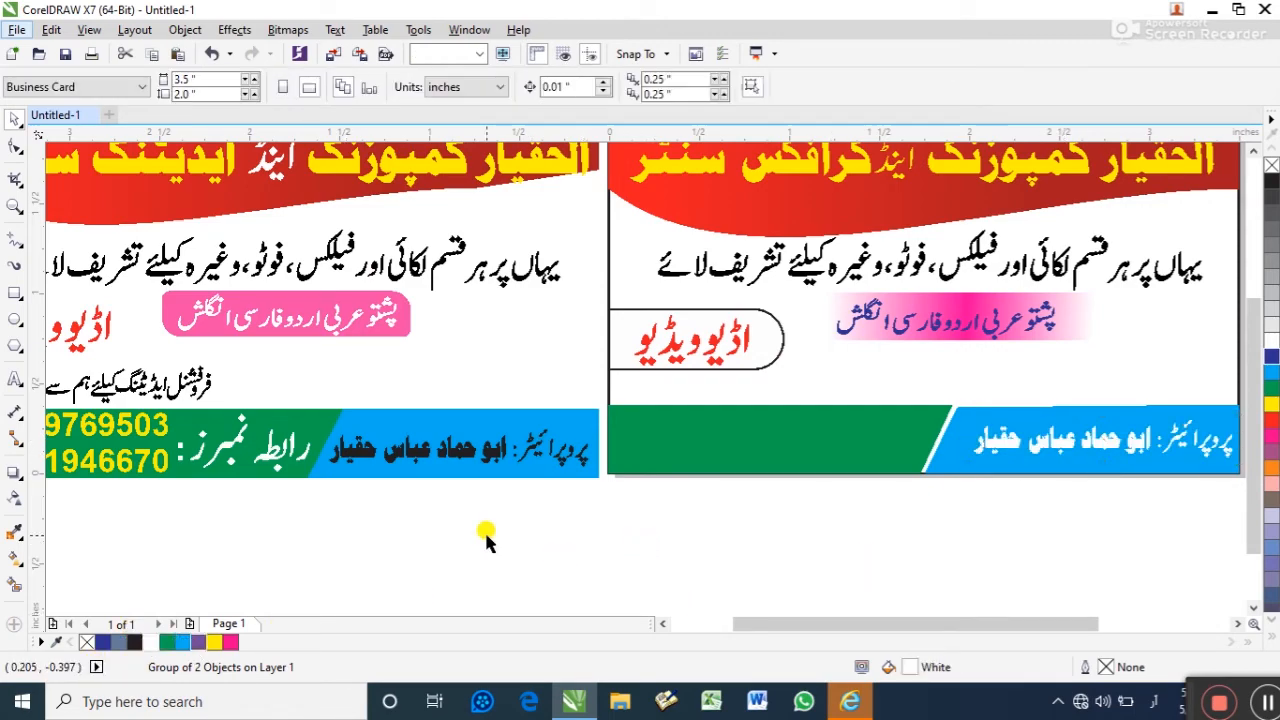
Copy the phone numbers and their white contact label onto the new card's green footer piece and scale them to fill it
scroll(220, 517, down, 1)
drag(95, 548, 609, 477)
right_click(606, 477)
key(shift+F2)
drag(1222, 271, 542, 465)
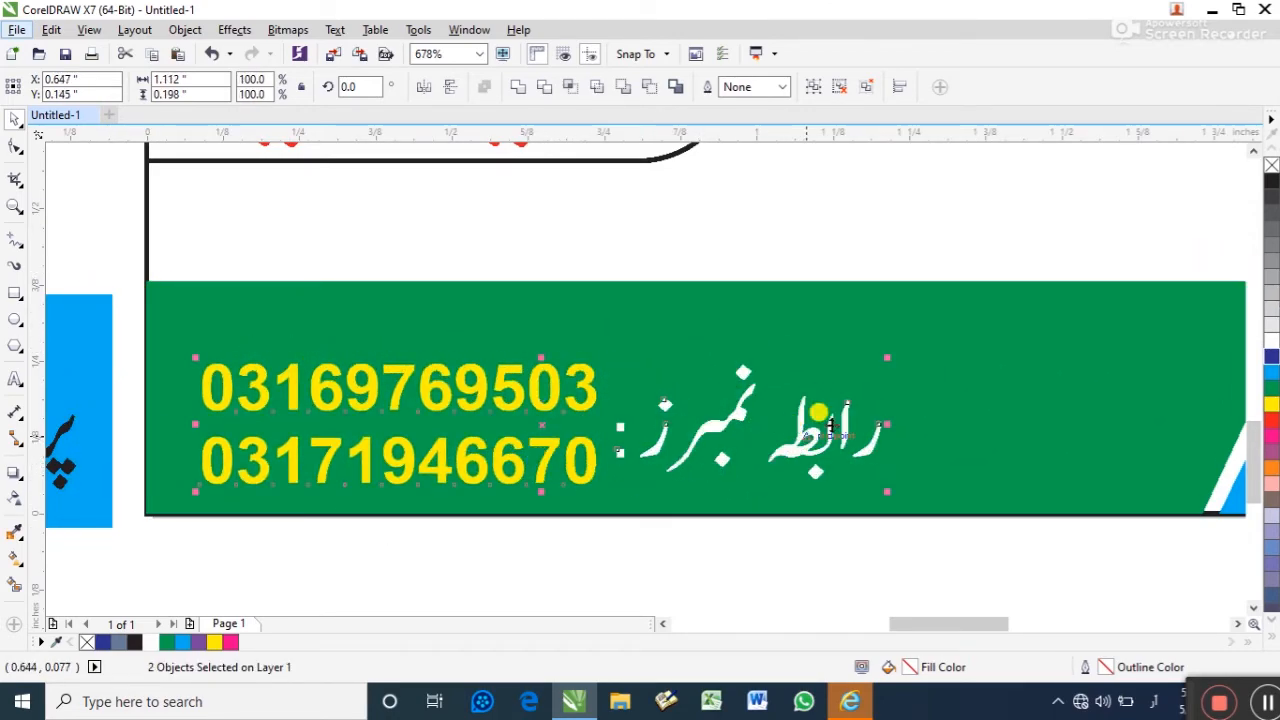
drag(877, 345, 1143, 292)
click(945, 545)
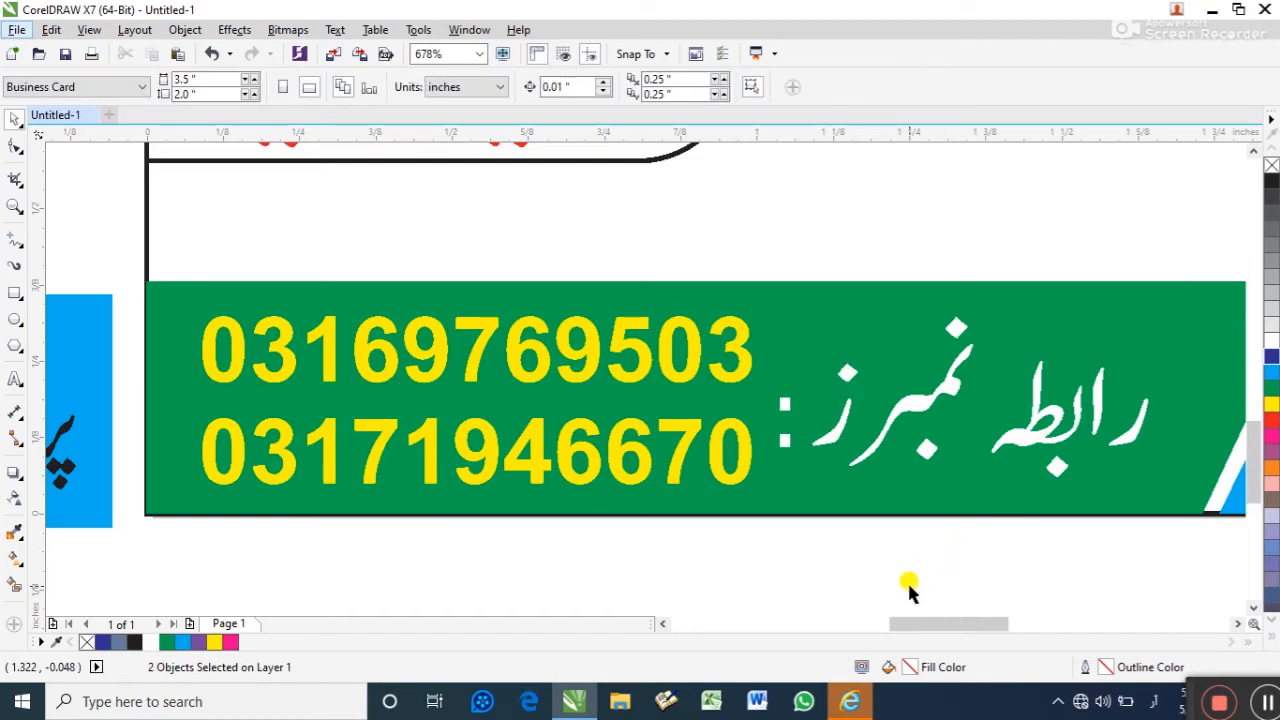
key(F4)
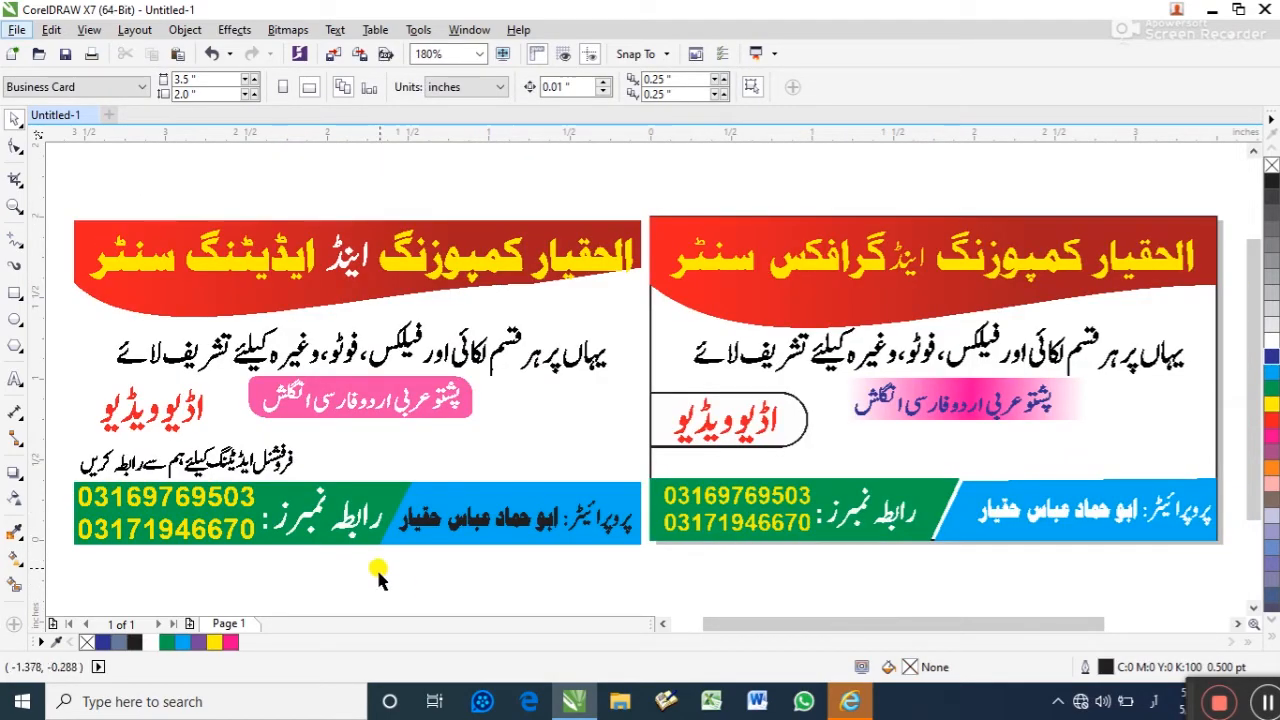
Copy the line "فروفشنل ایڈیٹنگ کیلئے ہم سے رابطہ کریں" beneath the pink gradient label, try green on it, and settle on dark blue
drag(262, 458, 1012, 442)
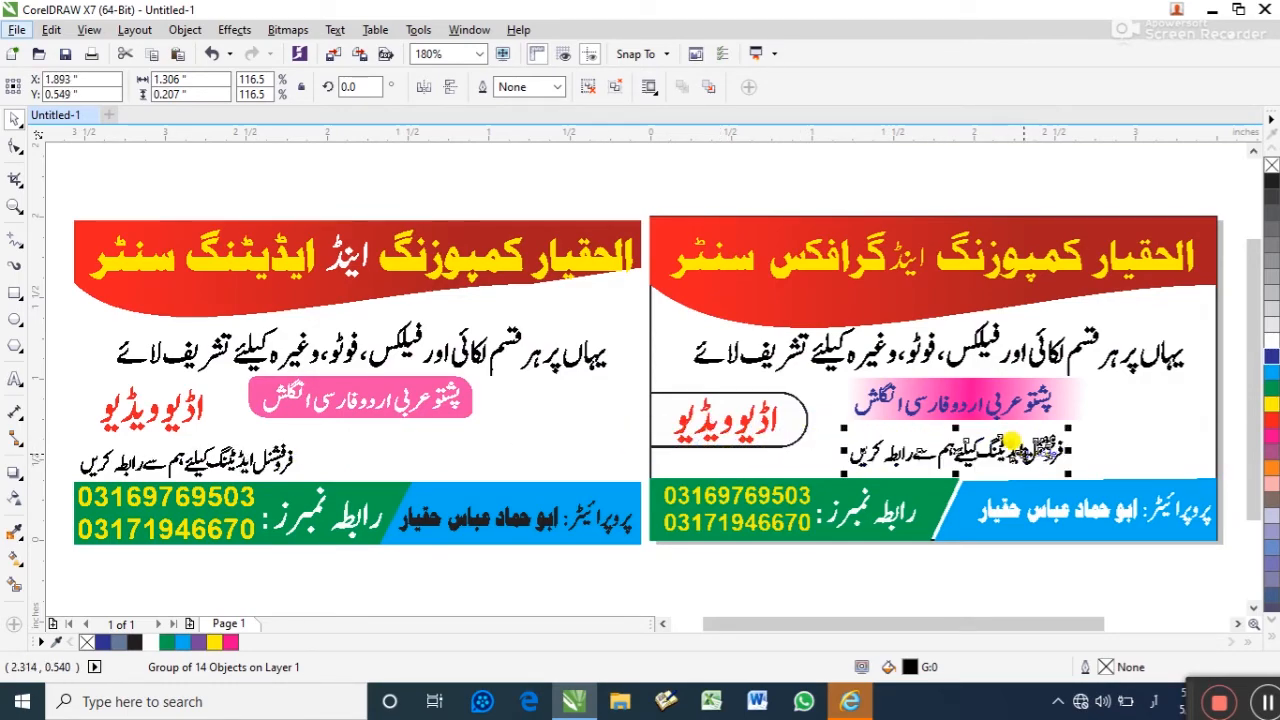
key(shift+F2)
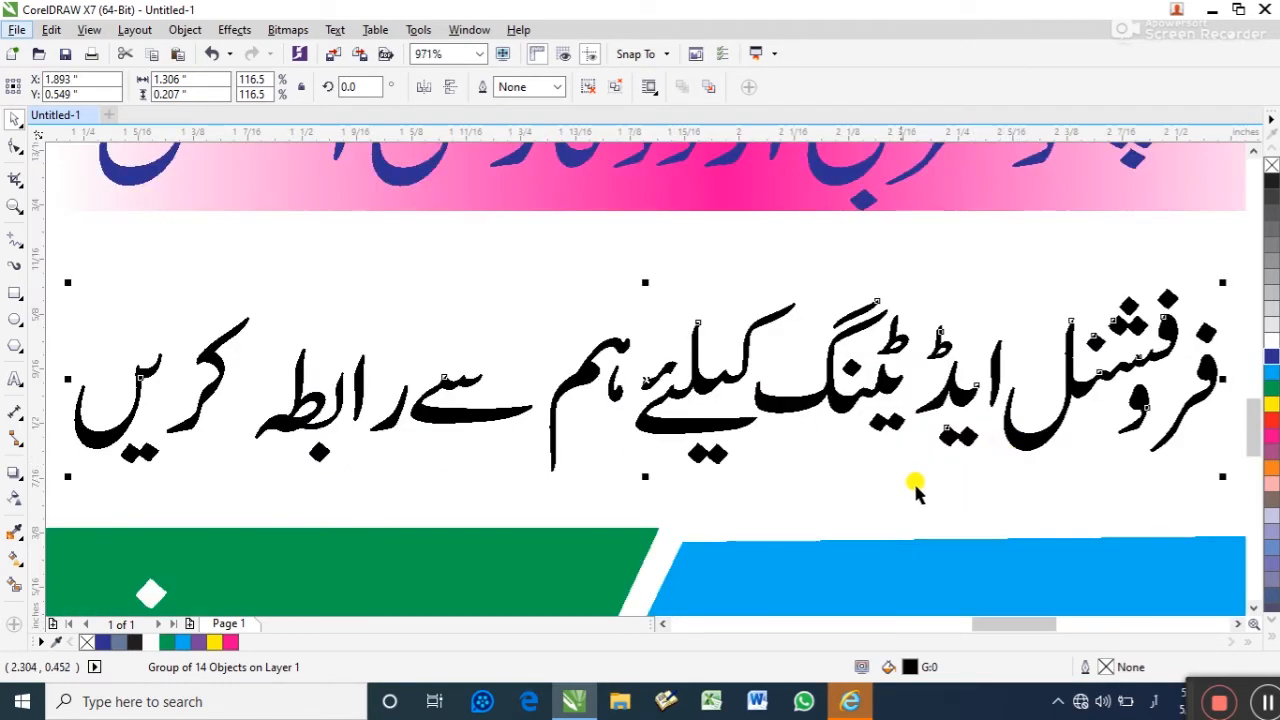
click(1268, 400)
click(1272, 387)
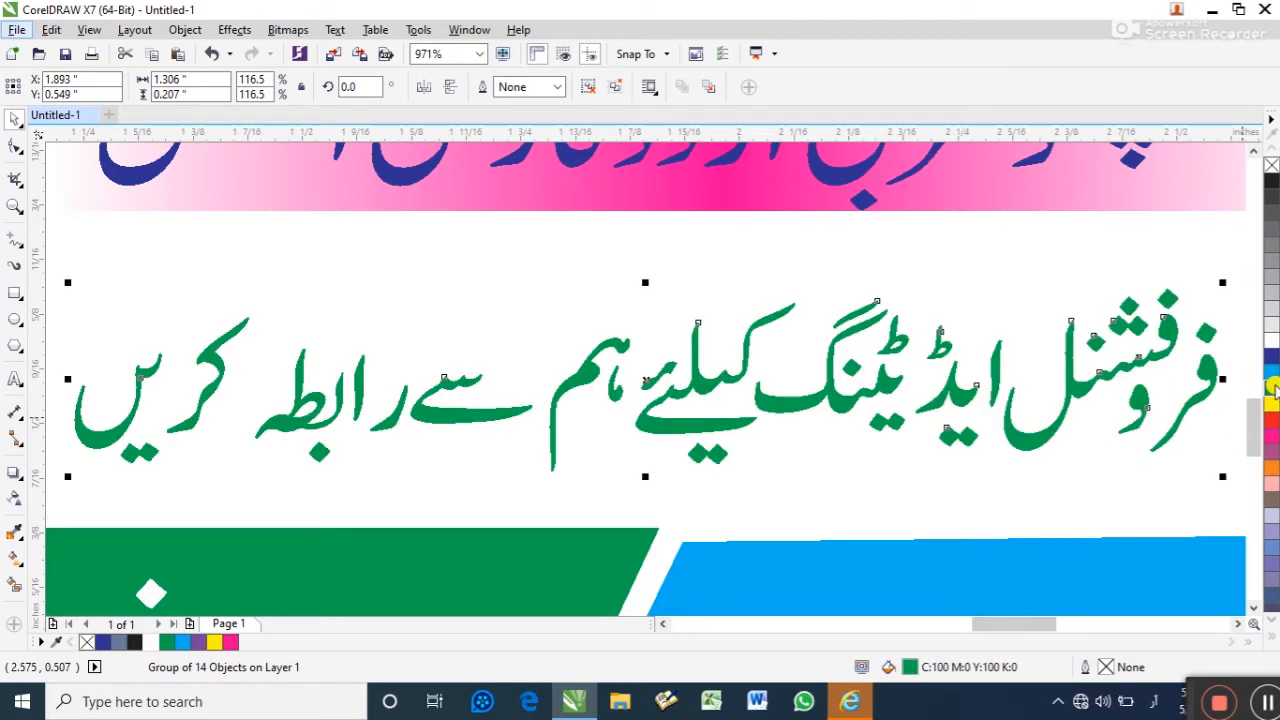
click(1270, 357)
scroll(740, 466, down, 2)
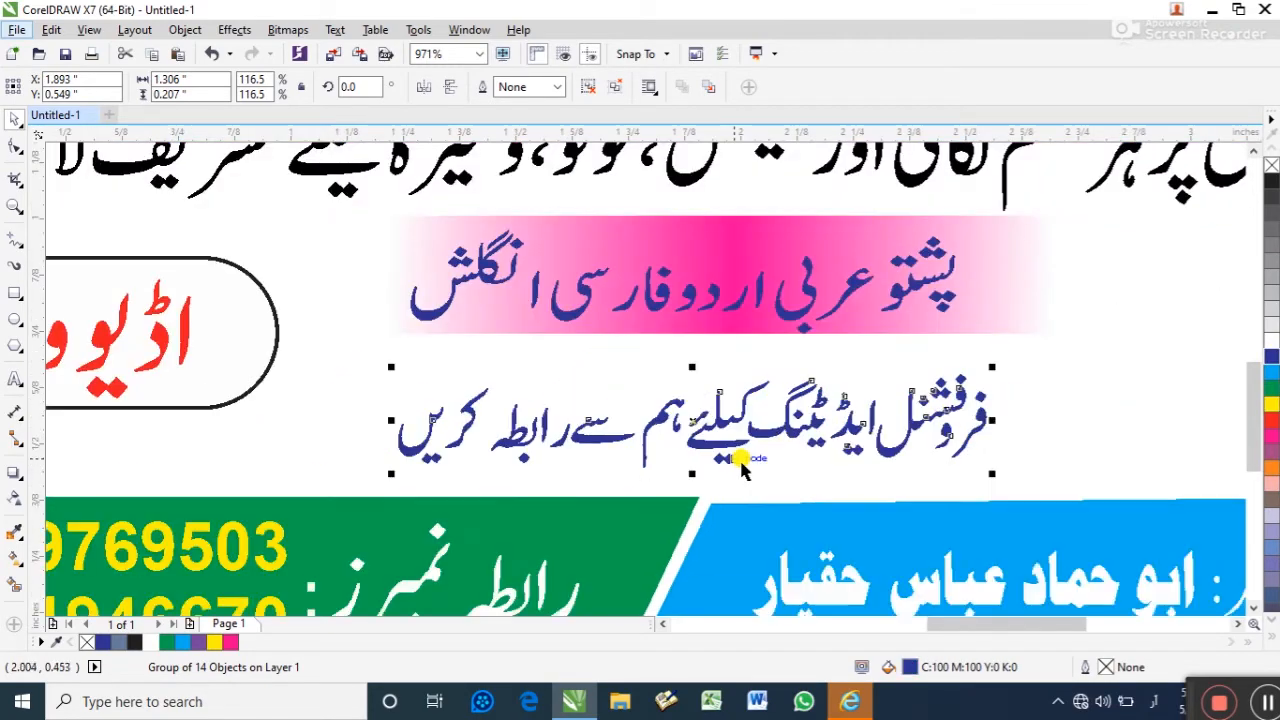
Apply a horizontal linear fountain fill across the rounded label behind "اڈیو ویڈیو", with dark blue at its rounded end
scroll(740, 466, down, 3)
click(482, 405)
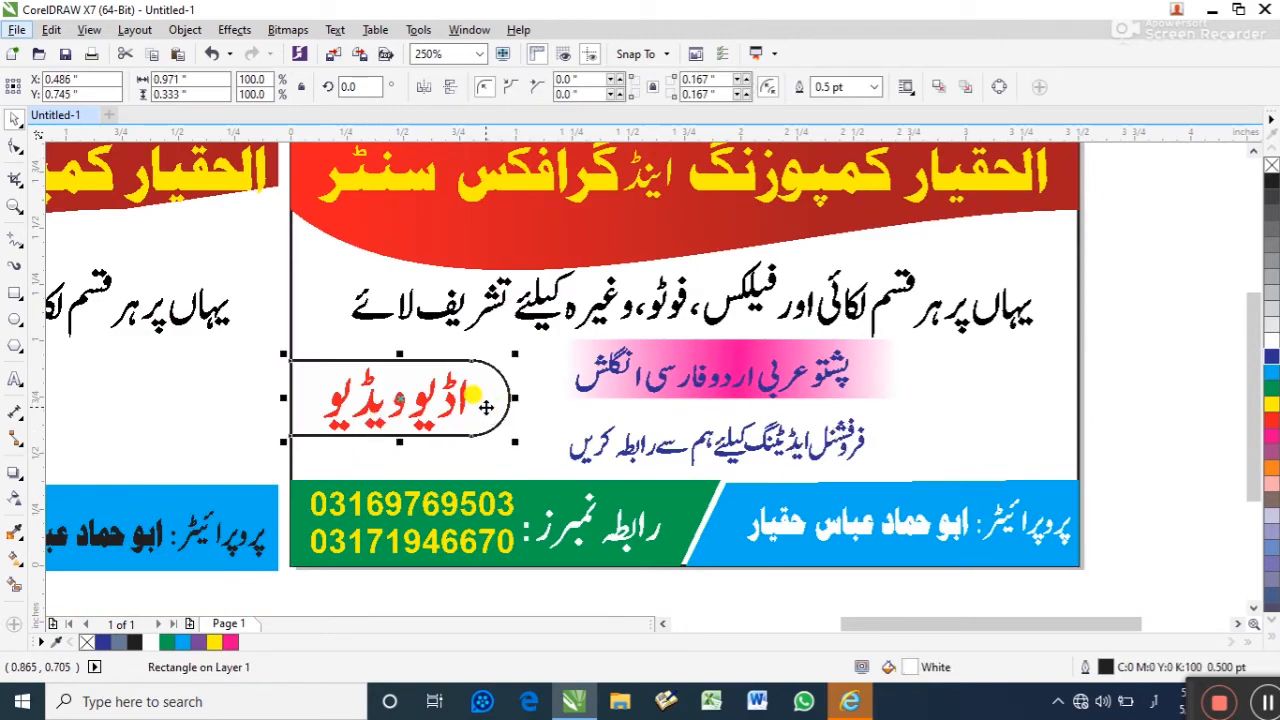
scroll(486, 407, up, 4)
scroll(508, 414, down, 2)
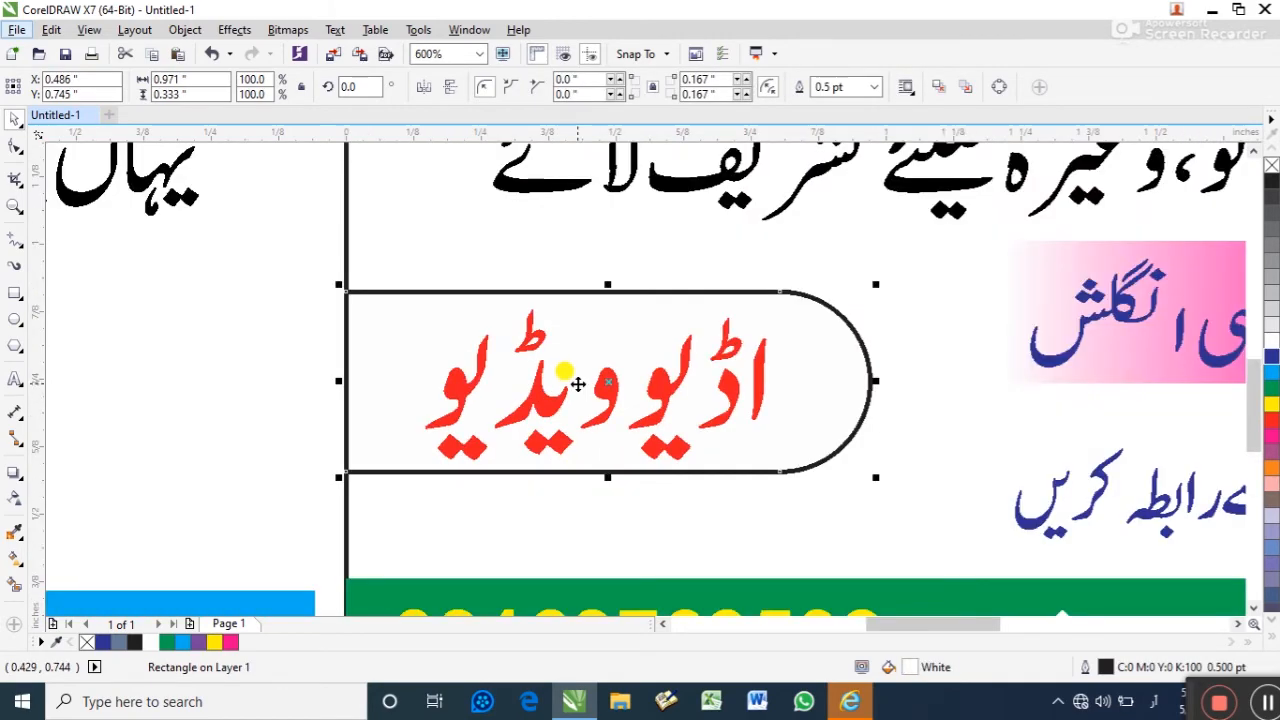
key(g)
drag(345, 376, 869, 375)
click(836, 402)
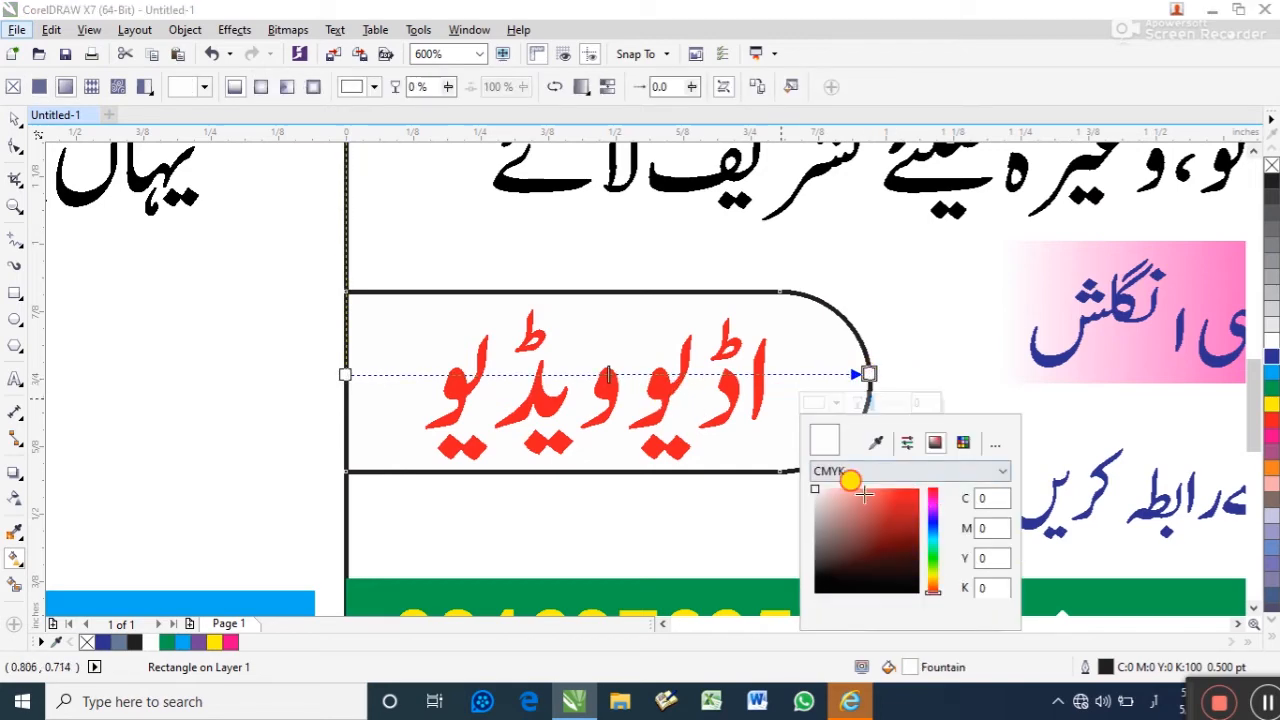
mouse_move(863, 494)
mouse_down()
mouse_move(936, 500)
mouse_move(915, 505)
mouse_move(933, 523)
mouse_up()
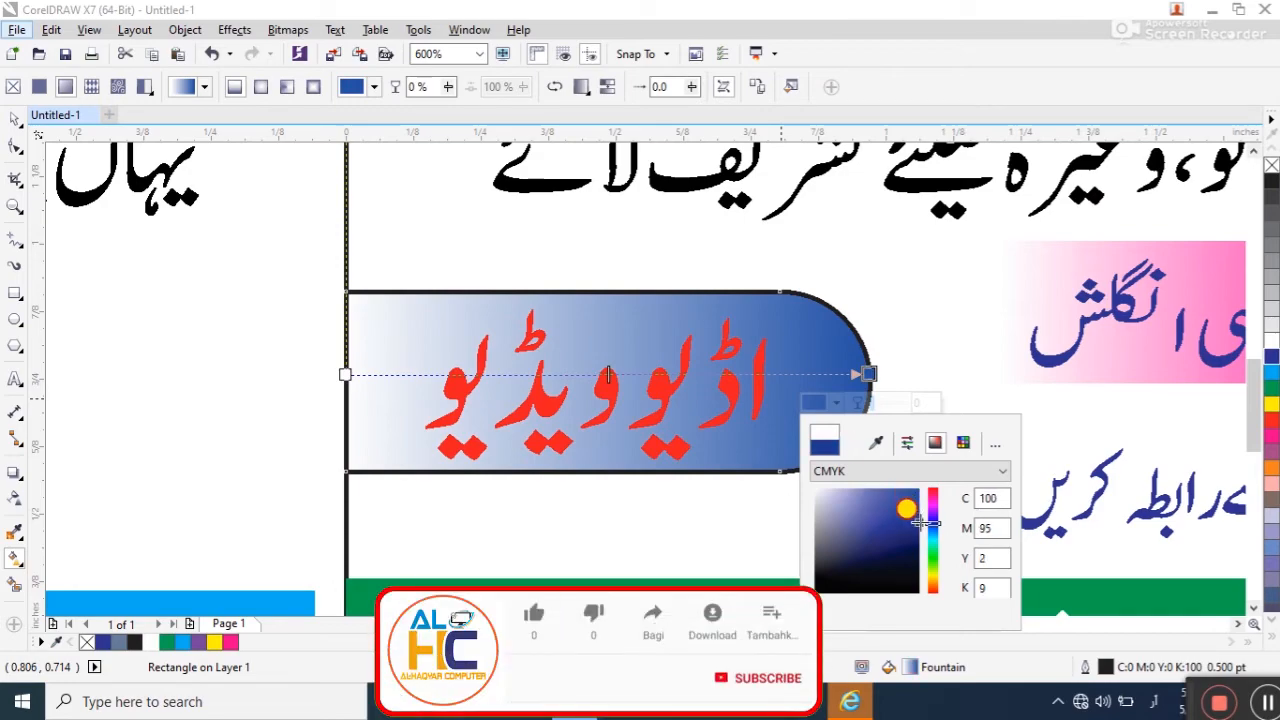
click(925, 522)
Set the fountain fill's colour at the label's straight edge to medium blue (C 91, M 75, Y 0)
click(343, 372)
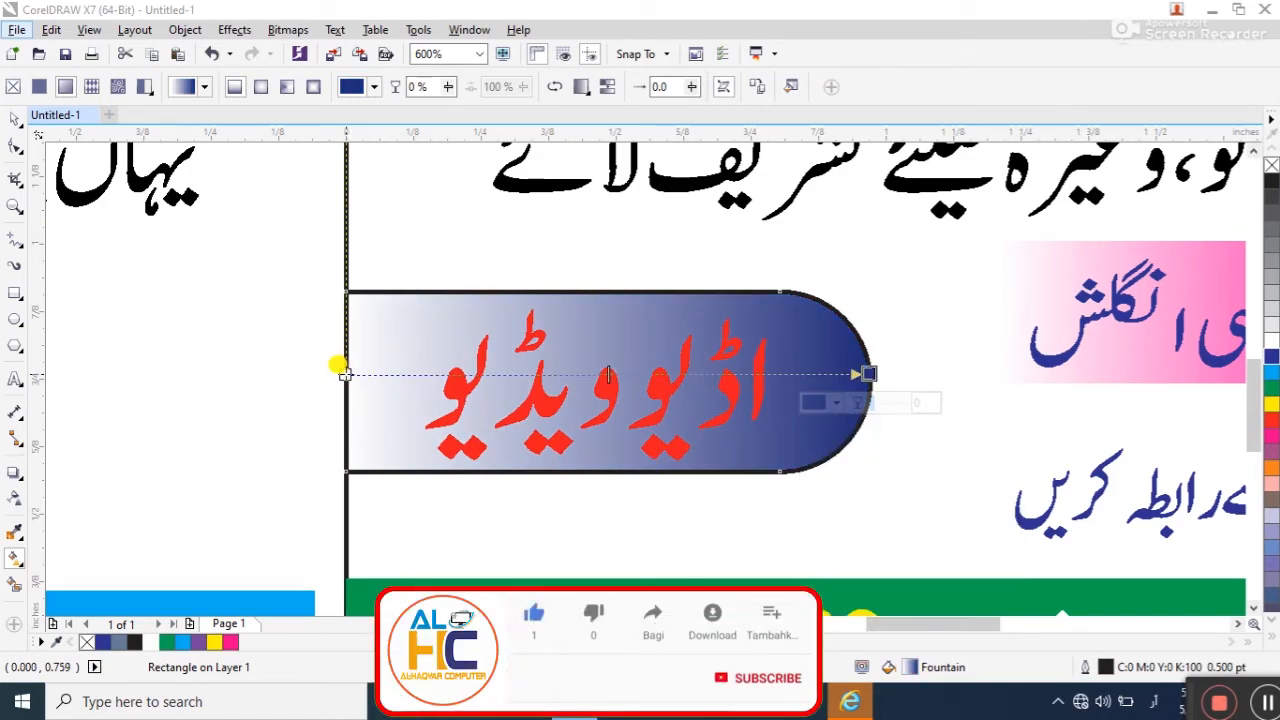
click(292, 403)
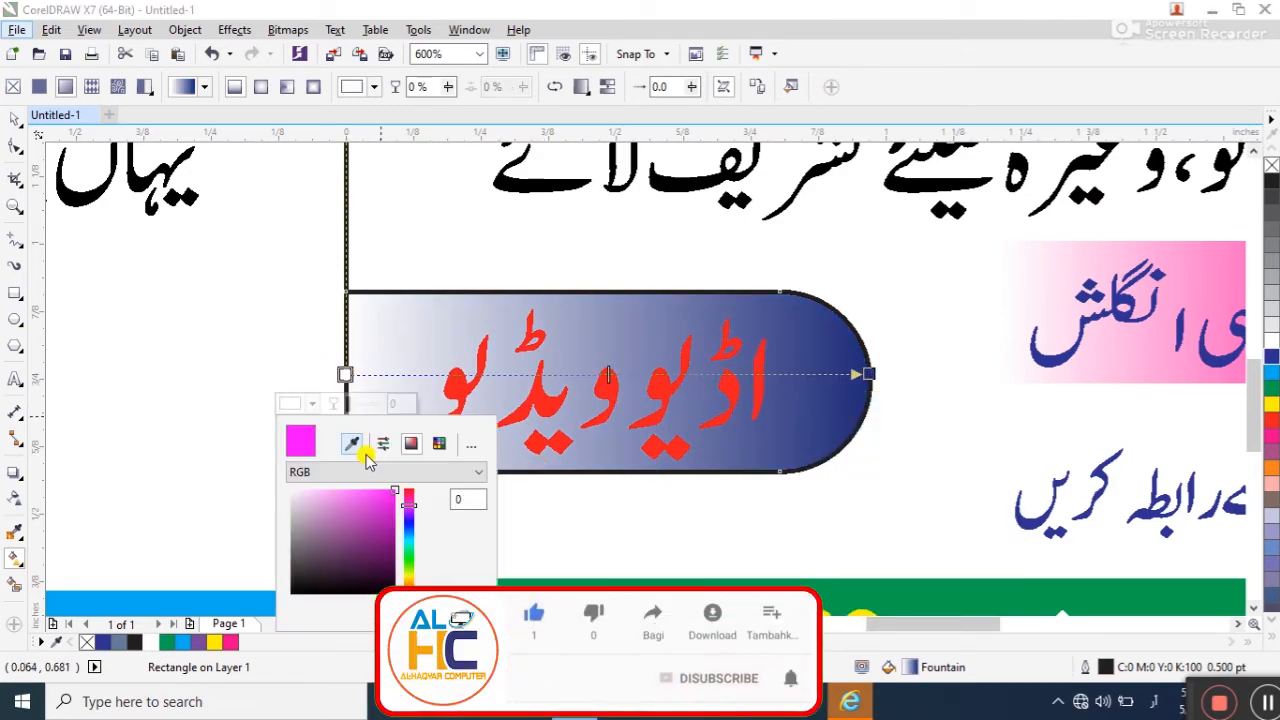
click(409, 527)
click(381, 543)
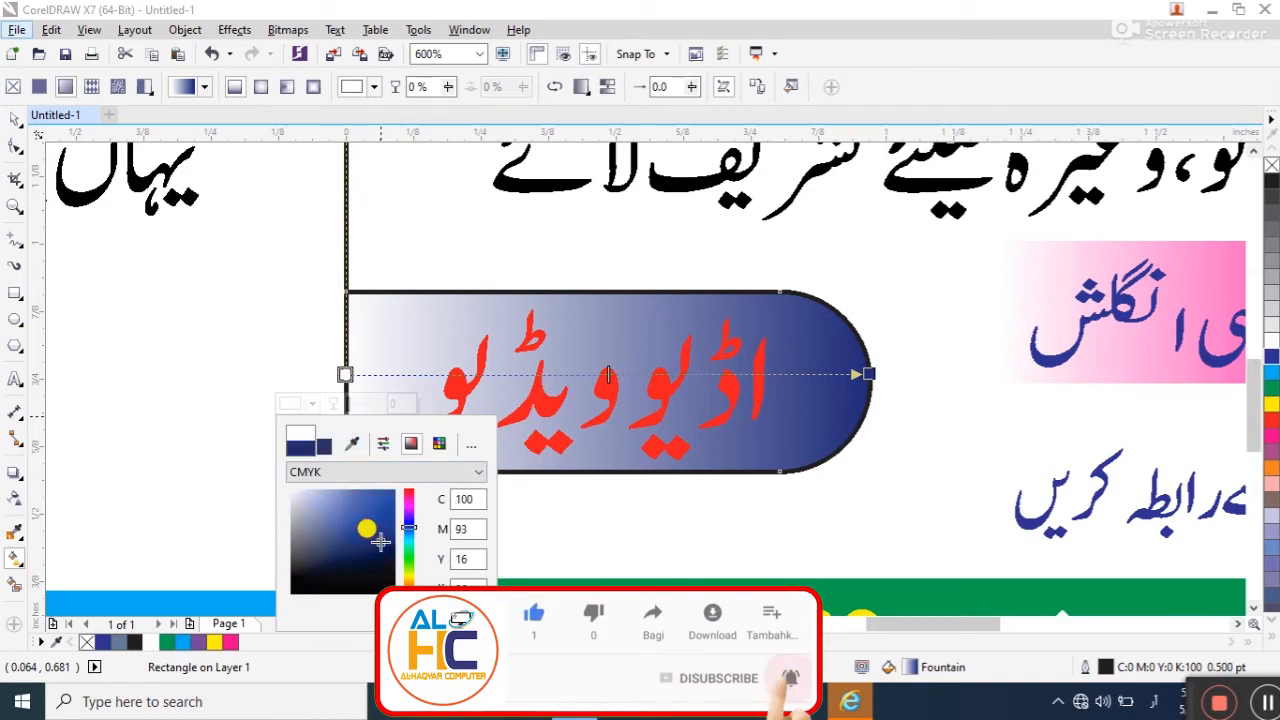
click(389, 492)
click(393, 490)
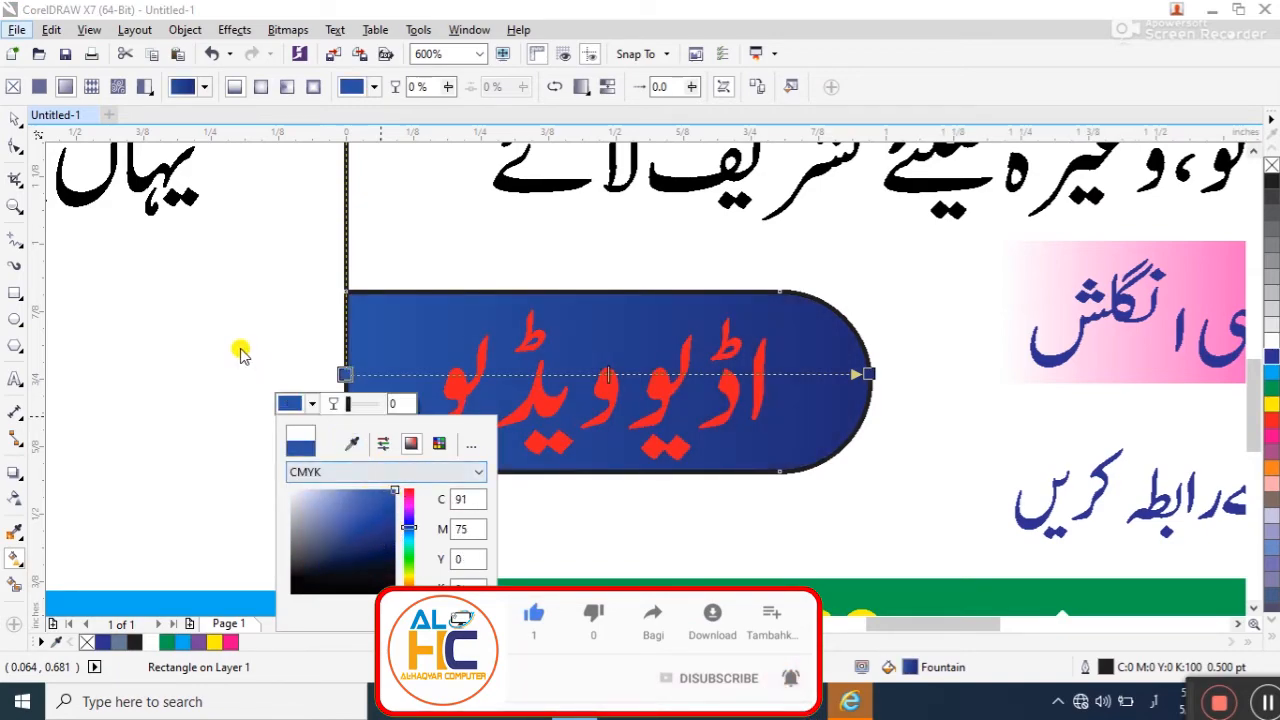
click(14, 122)
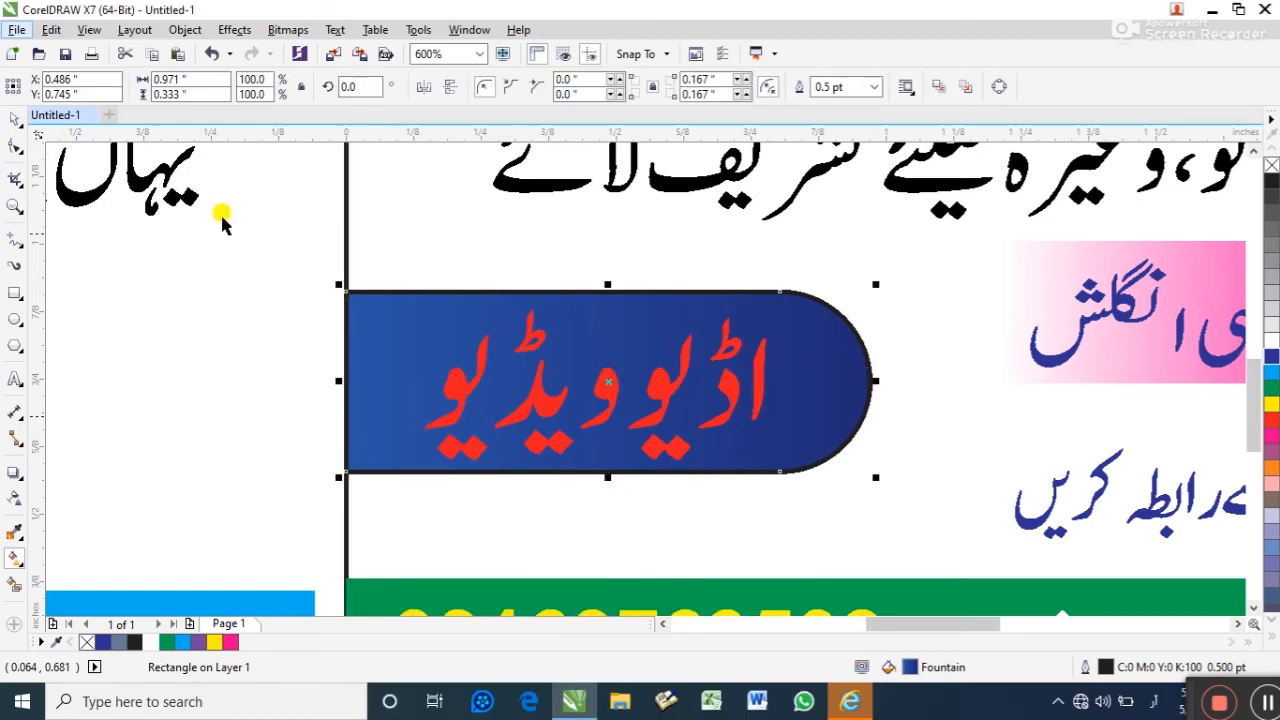
Colour the "اڈیو ویڈیو" text white and remove the outline from its blue gradient label
click(520, 396)
click(519, 398)
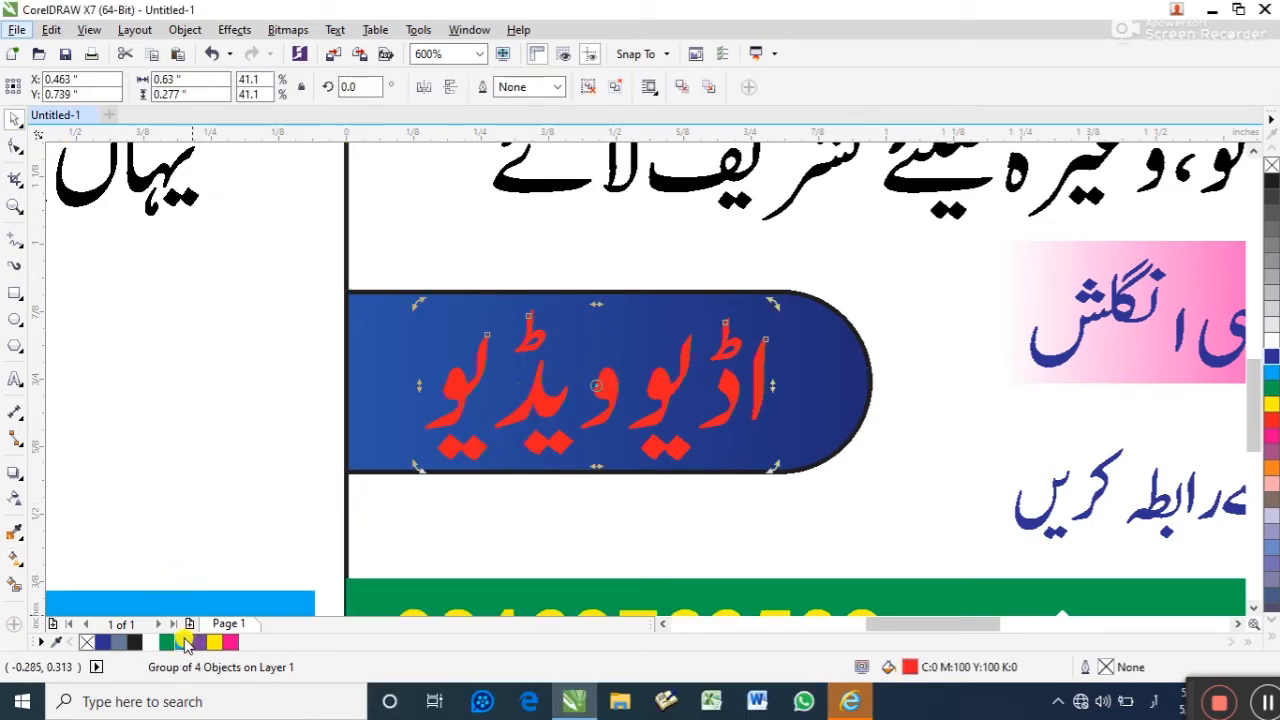
click(154, 644)
scroll(595, 447, down, 4)
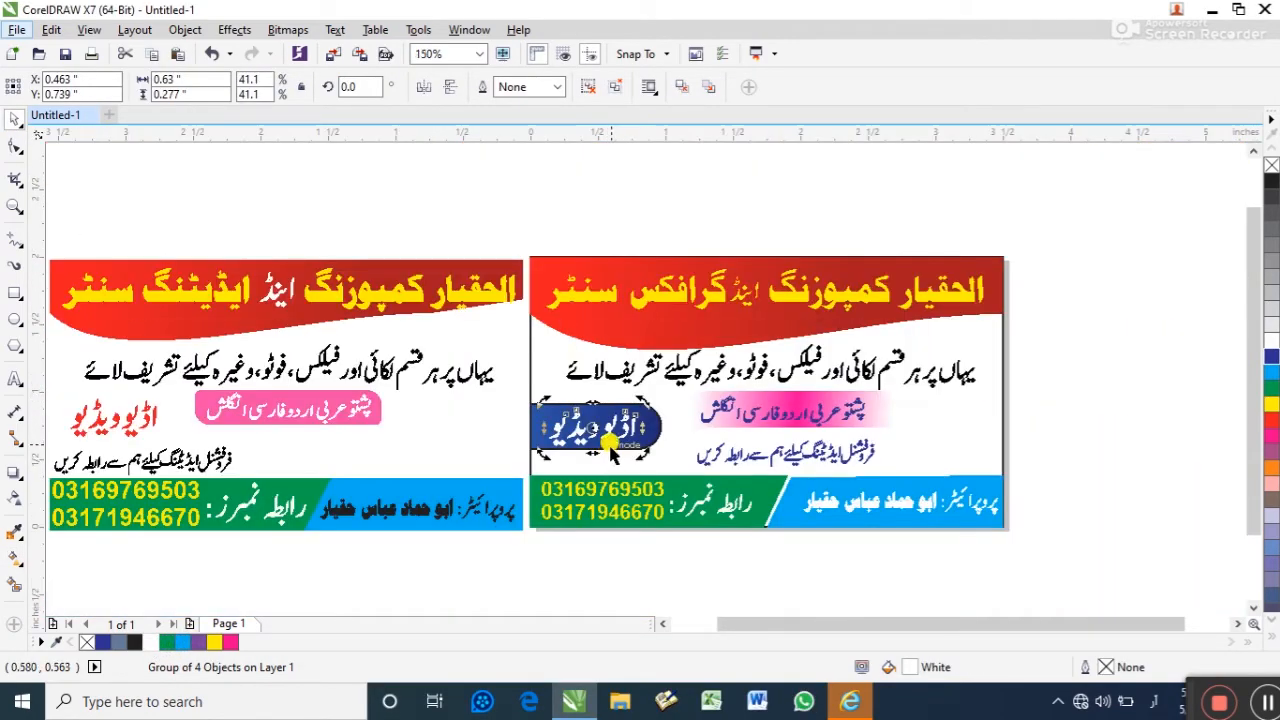
scroll(651, 427, up, 4)
ctrl+click(663, 423)
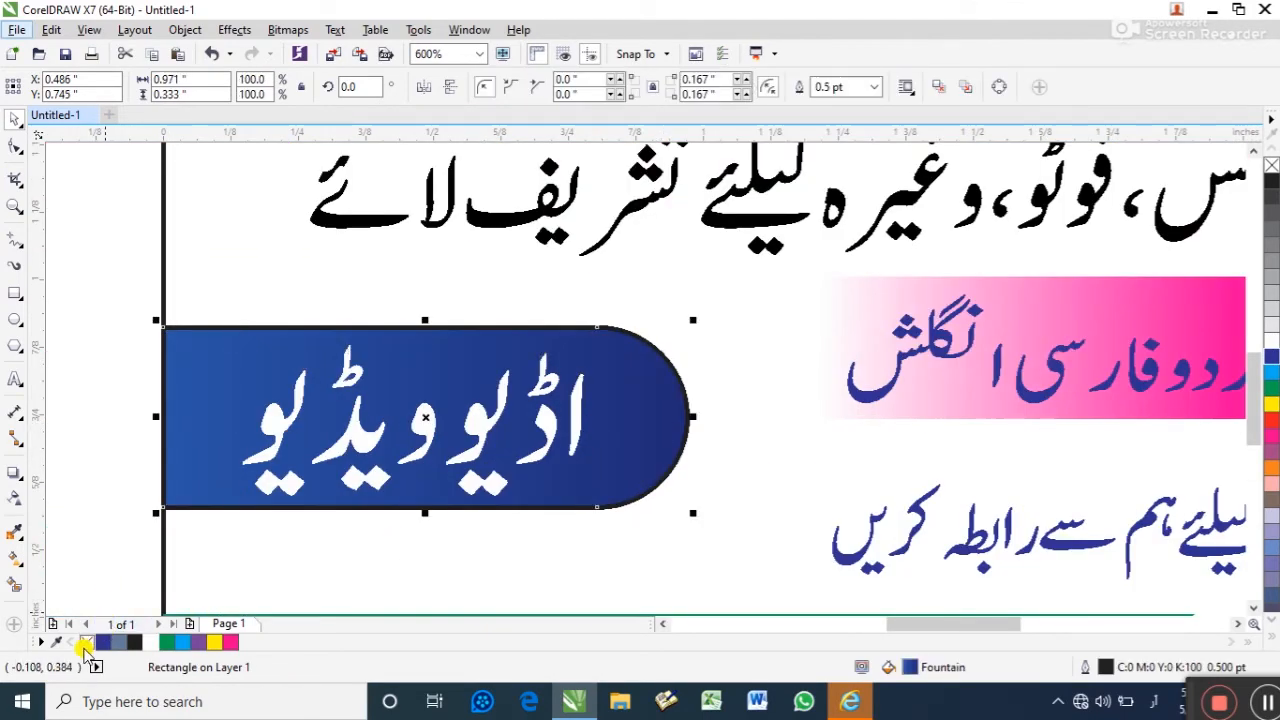
right_click(83, 645)
scroll(712, 398, down, 4)
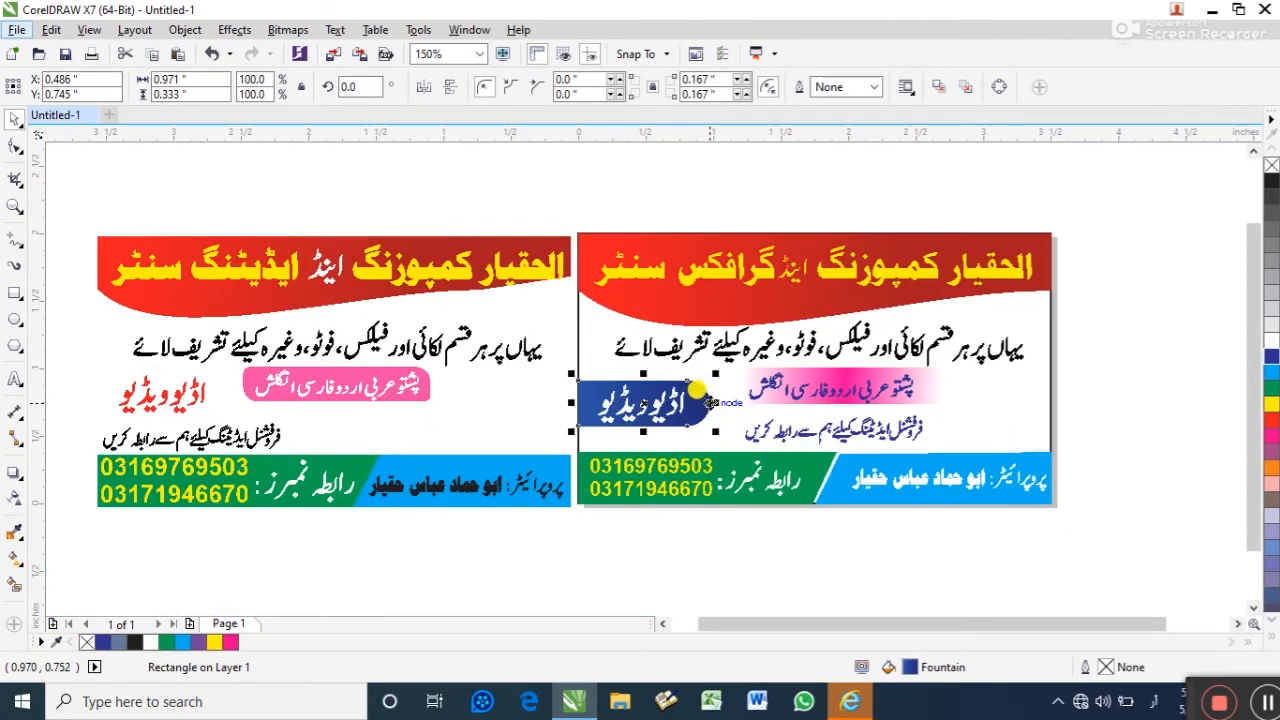
Zoom to the new card and examine its black service line and the blue footer piece
drag(1140, 200, 570, 560)
key(shift+F2)
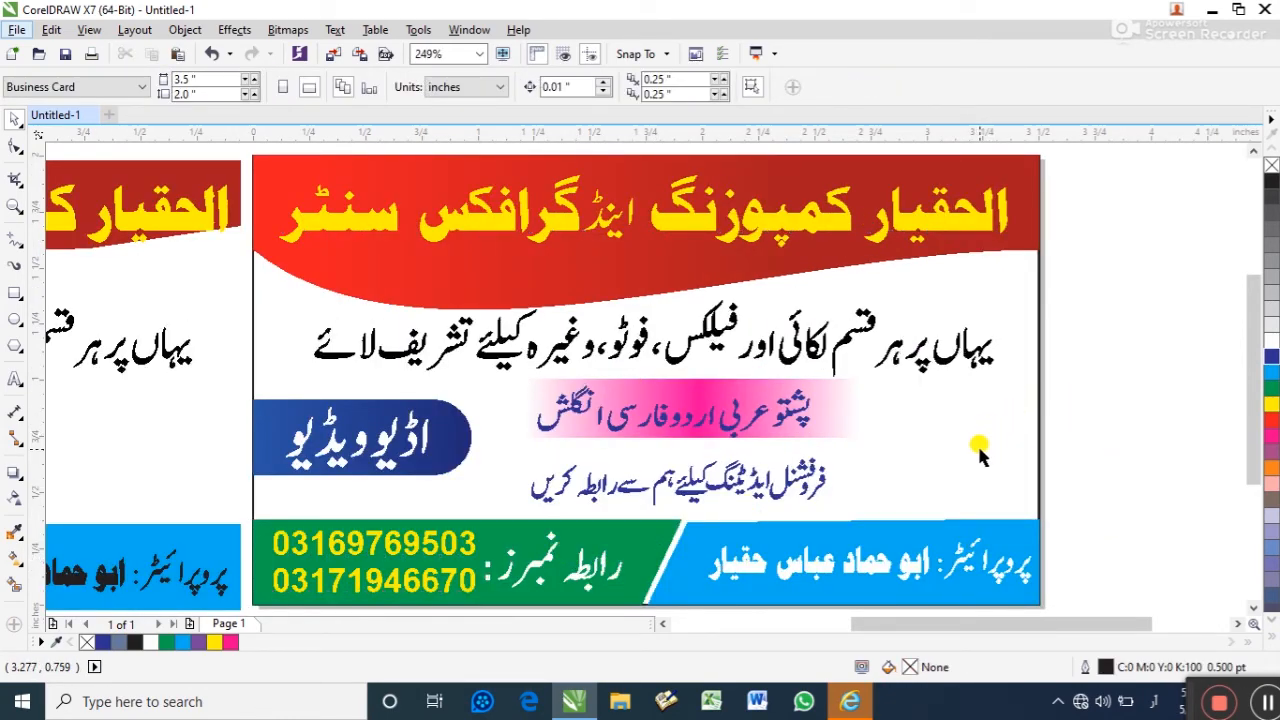
click(810, 345)
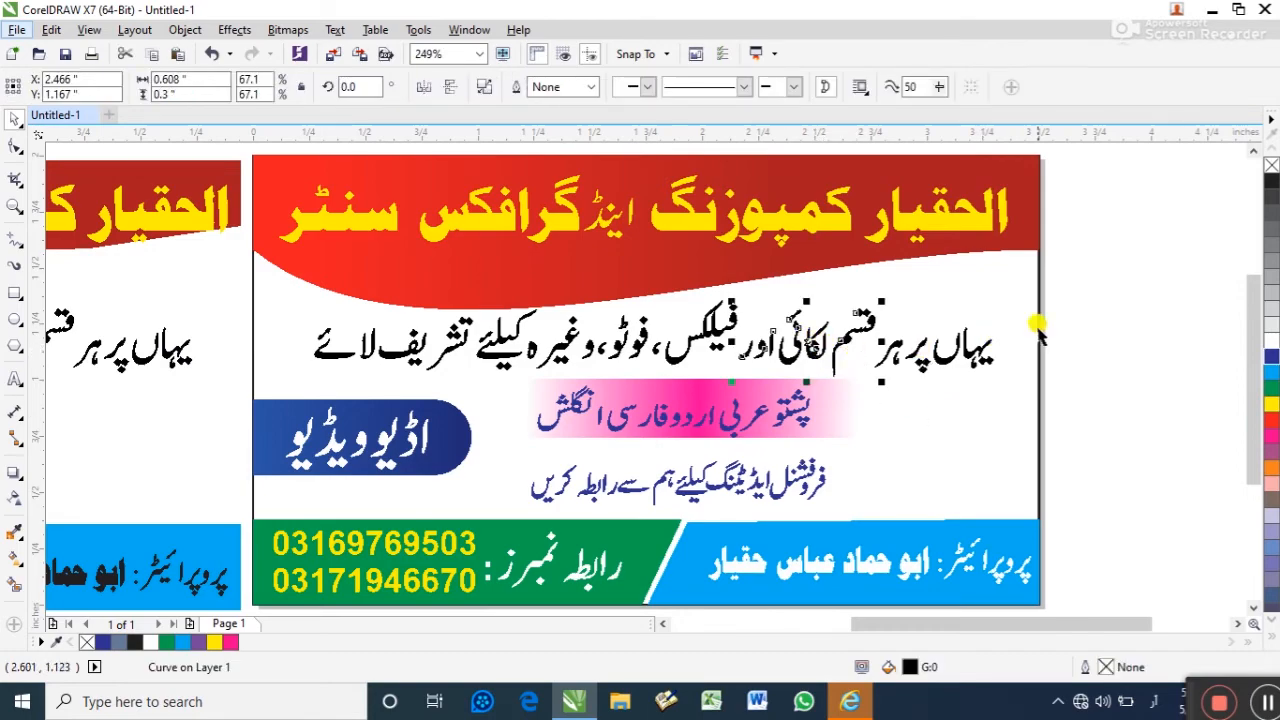
drag(1066, 266, 292, 400)
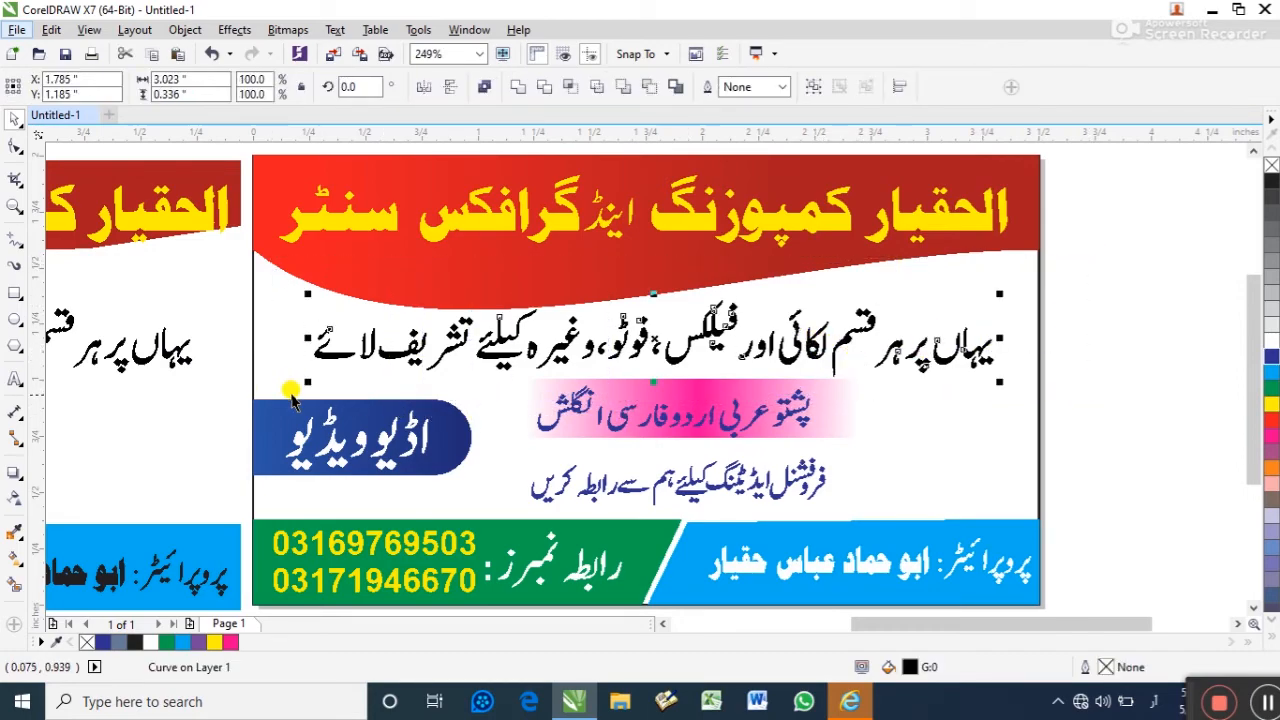
click(1098, 392)
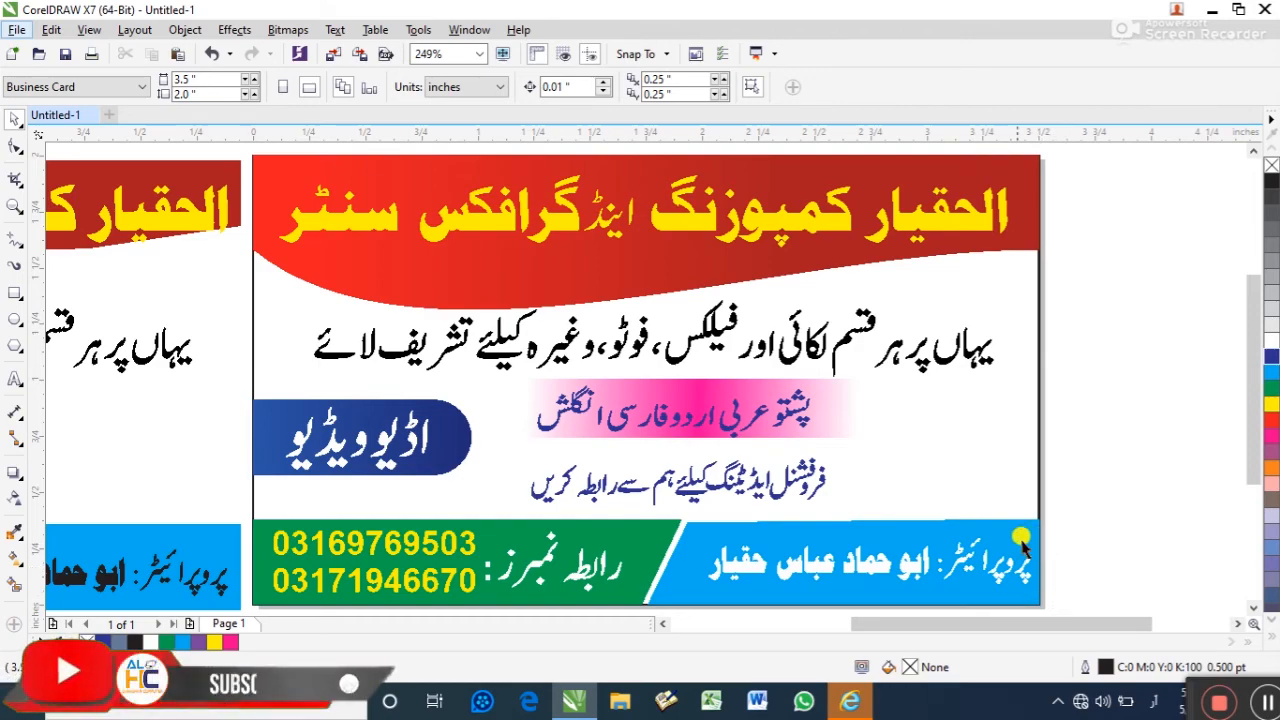
scroll(665, 612, down, 1)
scroll(665, 615, down, 1)
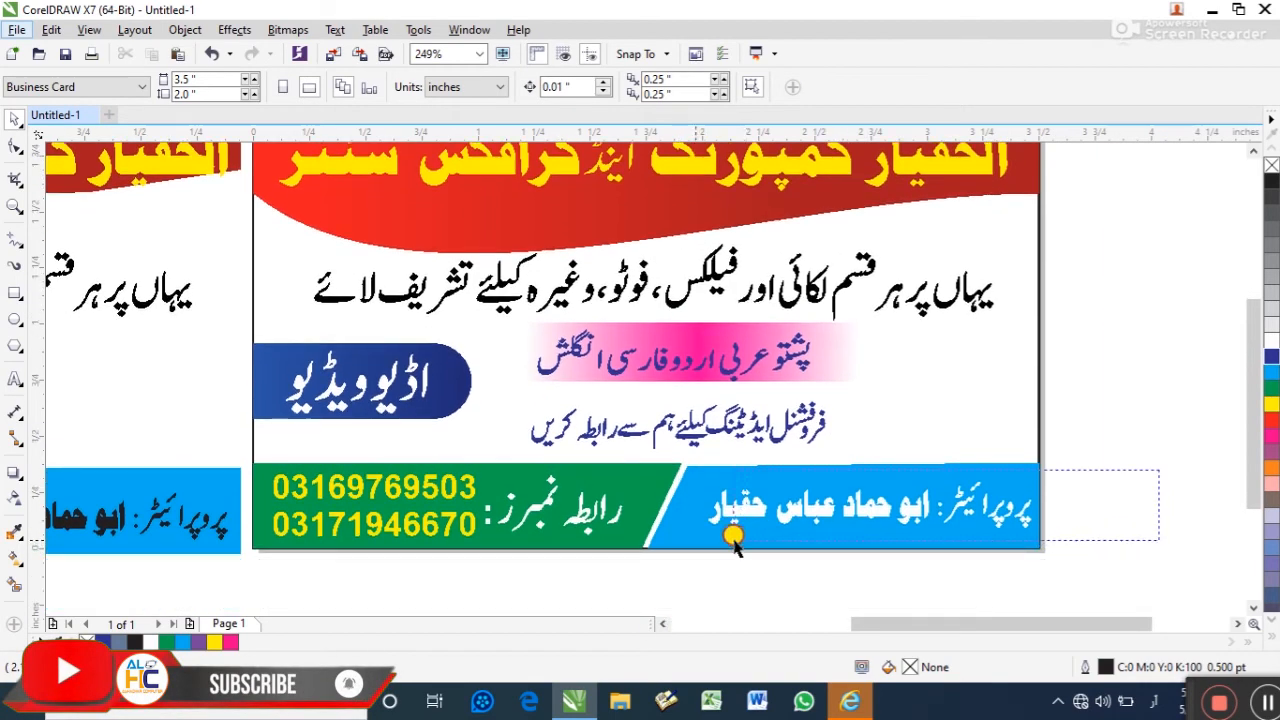
drag(693, 556, 1089, 516)
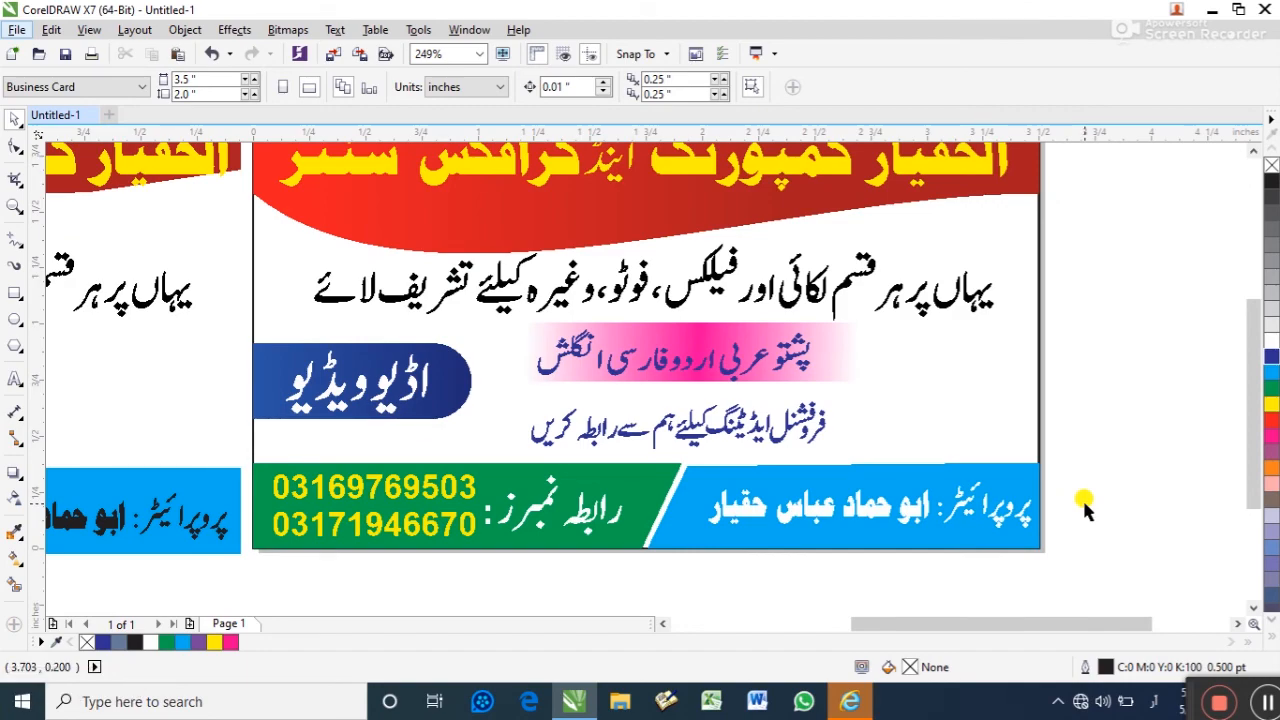
Fit the whole new card in view and check the finished design in full-screen preview
scroll(1084, 503, down, 2)
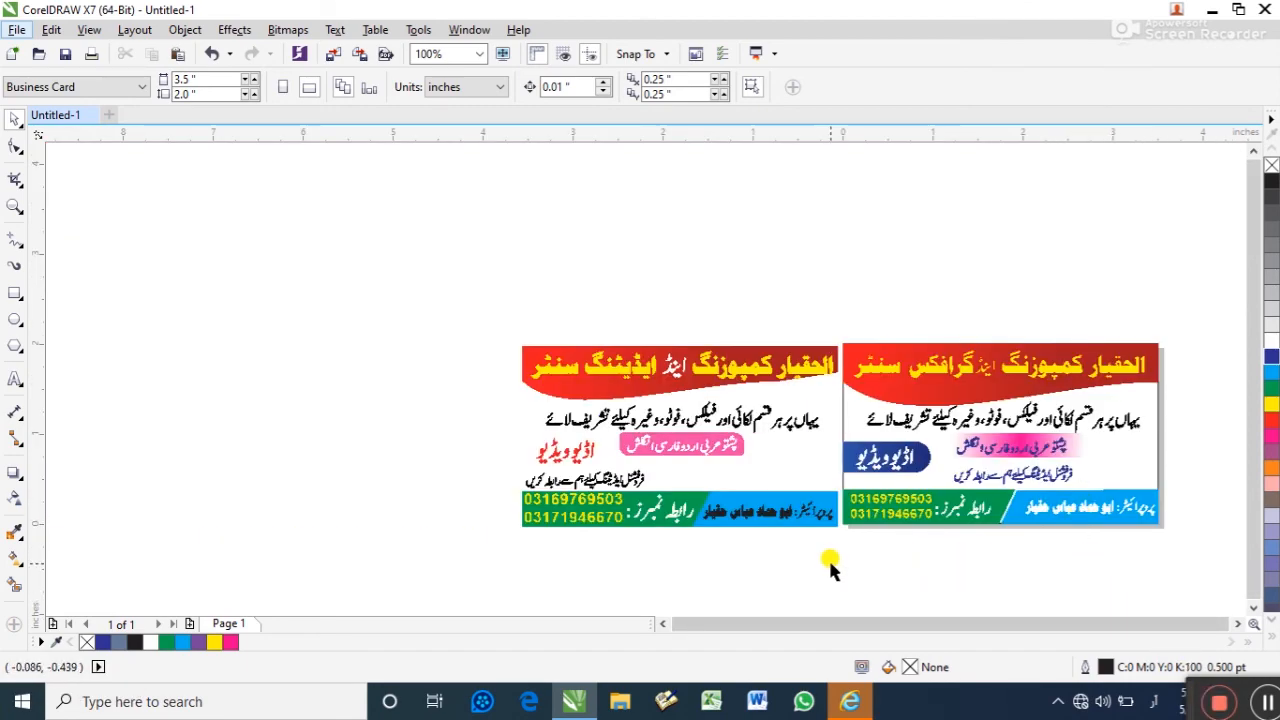
drag(828, 567, 1208, 292)
key(shift+F2)
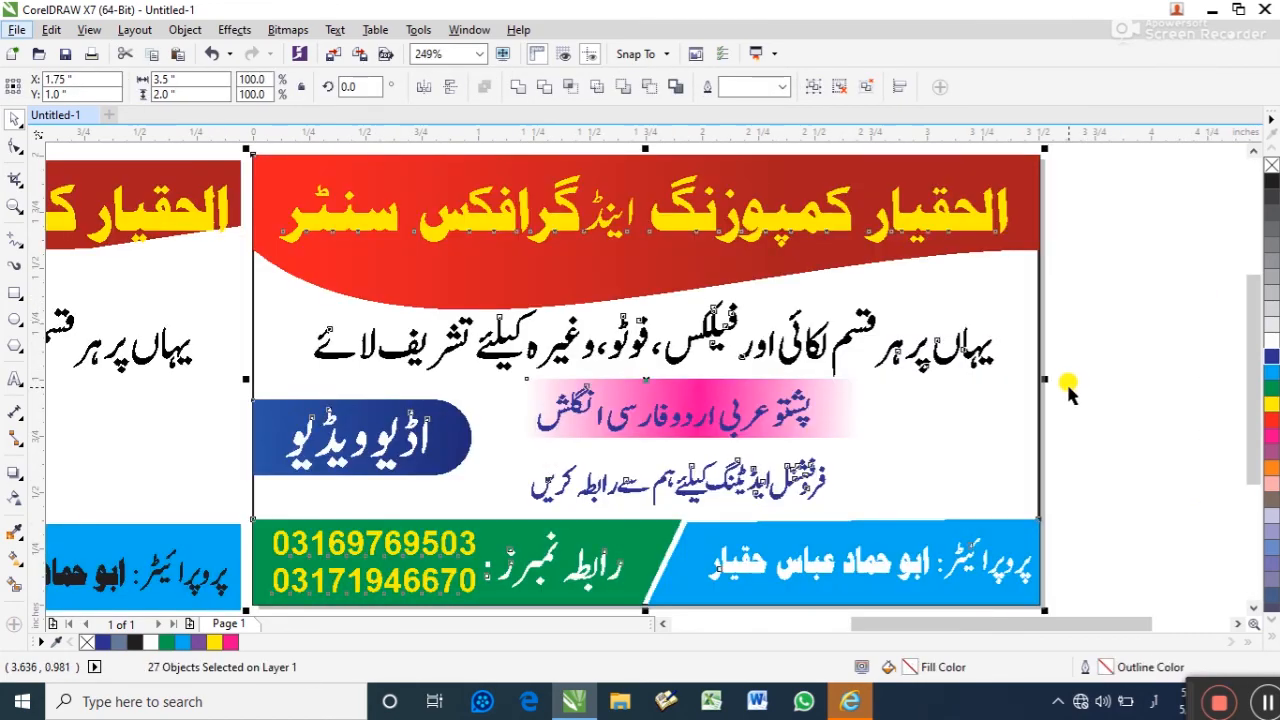
key(F9)
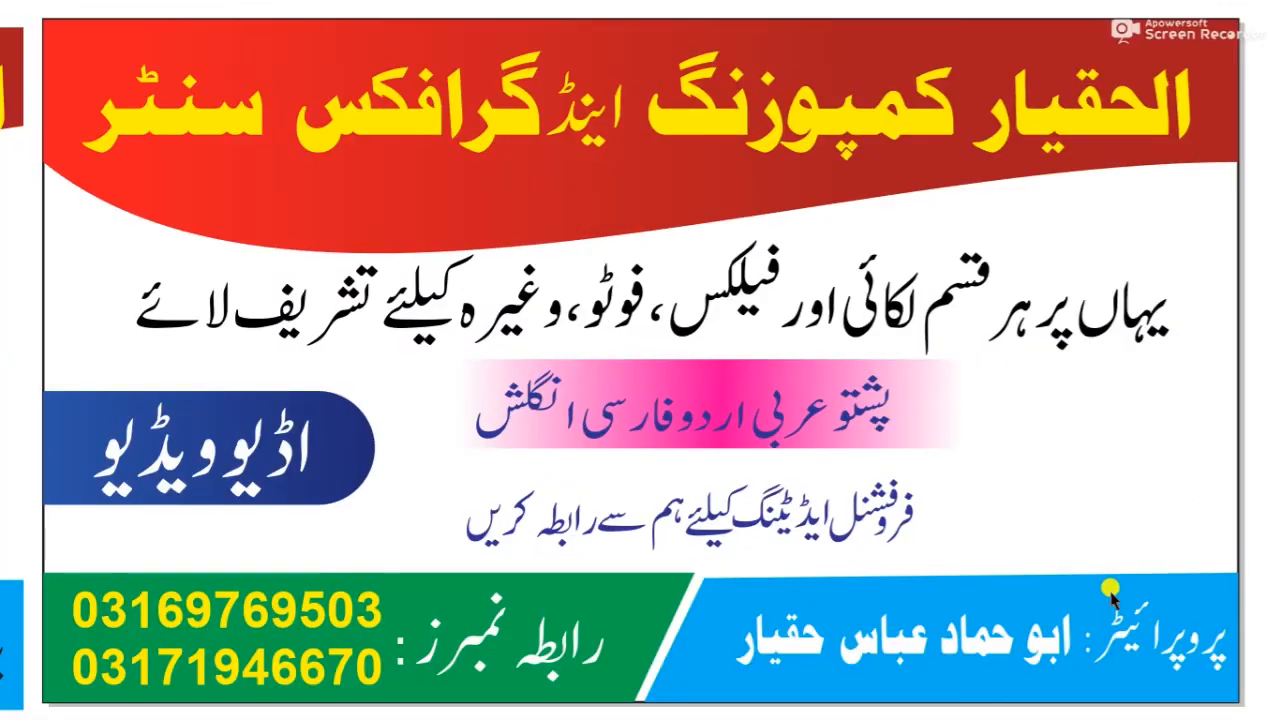
click(1130, 646)
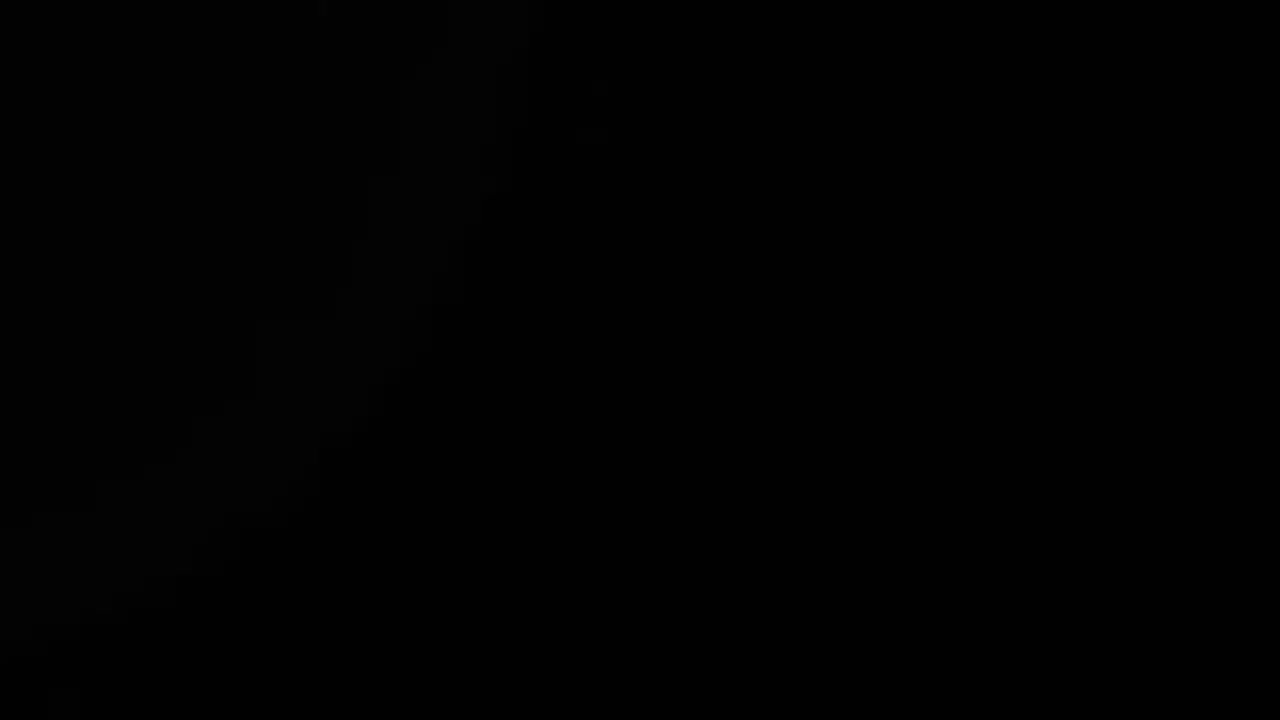